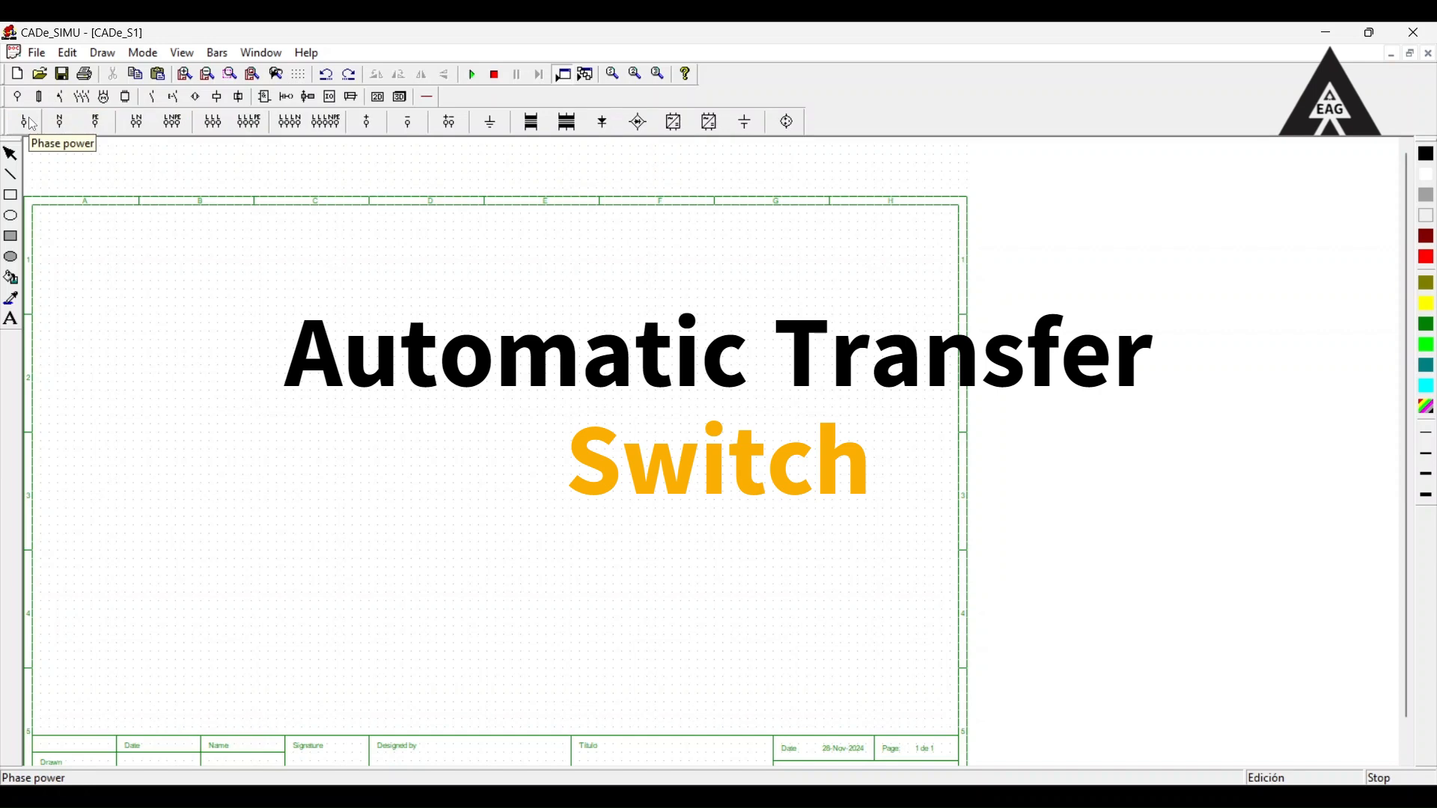
# Place two phase power supplies side by side near the sheet's upper edge, in columns C and D.
pyautogui.click(30, 123)
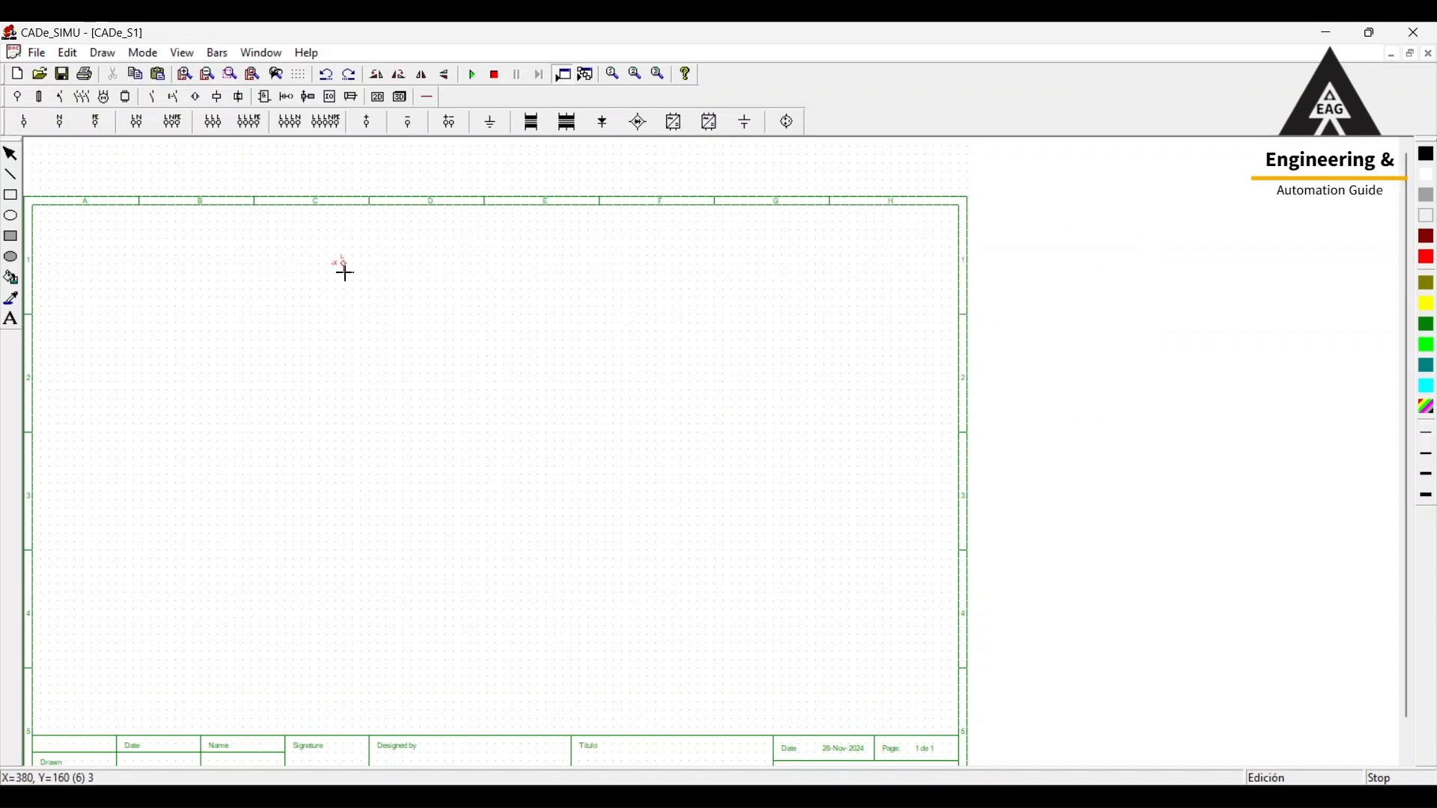
pyautogui.click(322, 276)
pyautogui.click(434, 279)
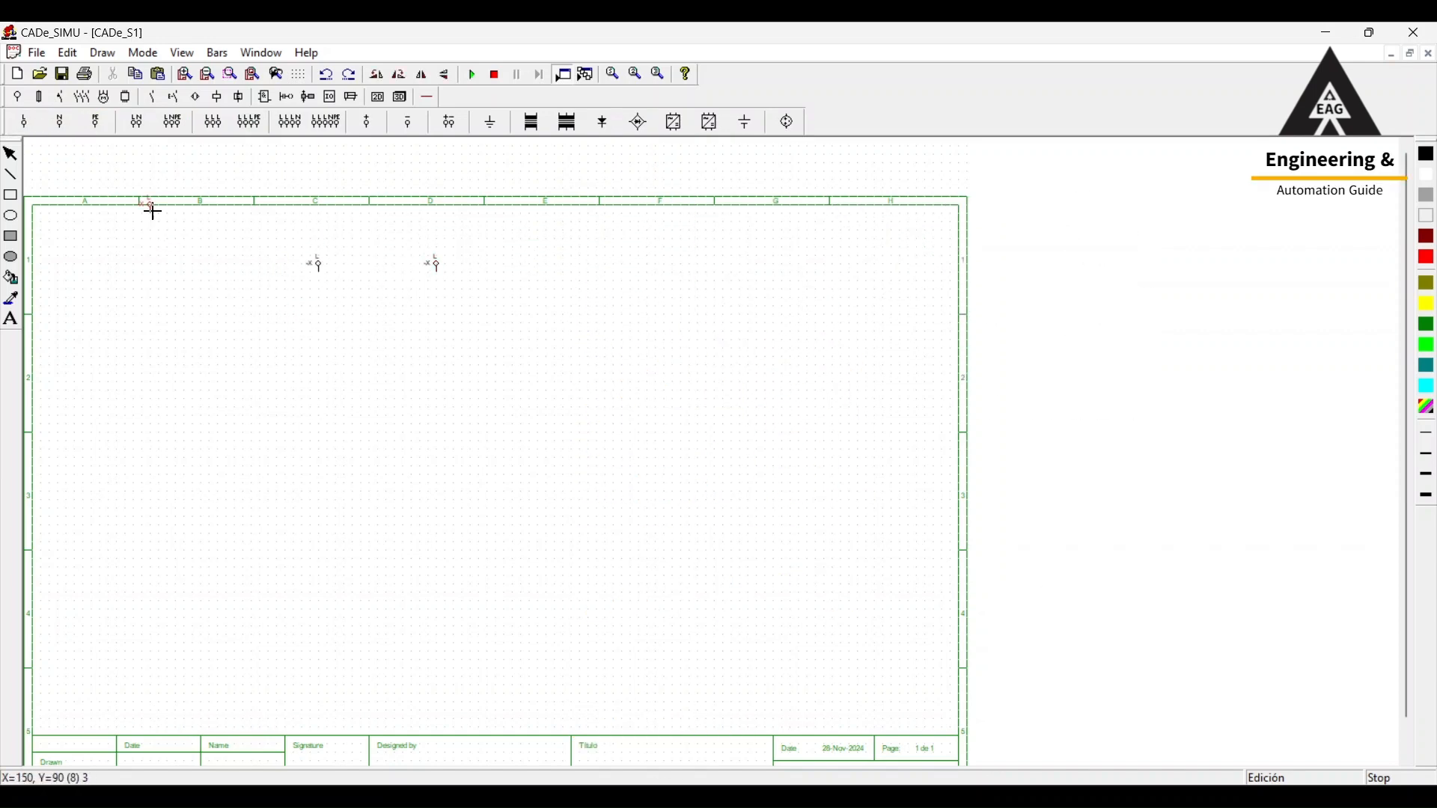
# Place a single-pole circuit breaker below each of the two phase supplies.
pyautogui.click(60, 98)
pyautogui.click(409, 127)
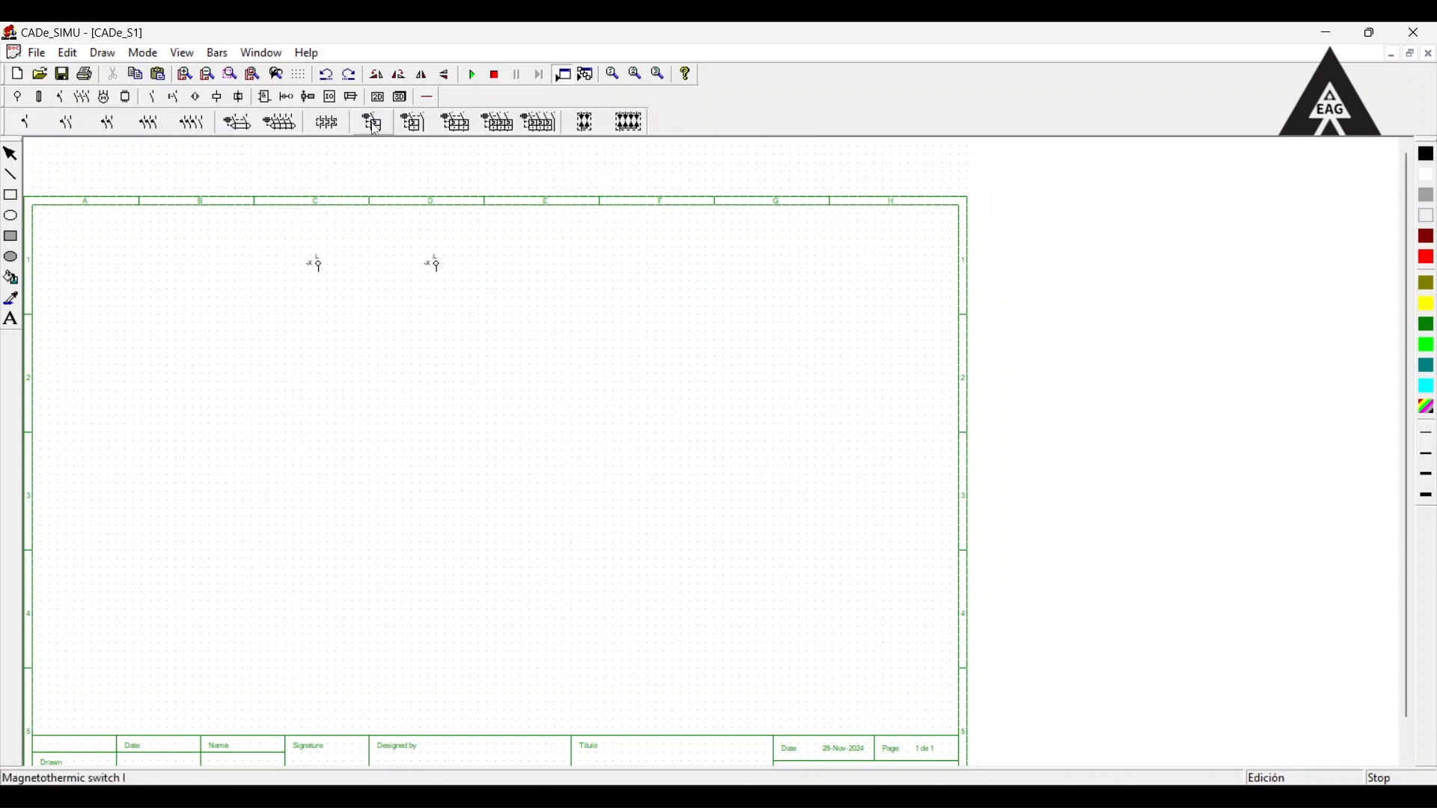
pyautogui.click(321, 302)
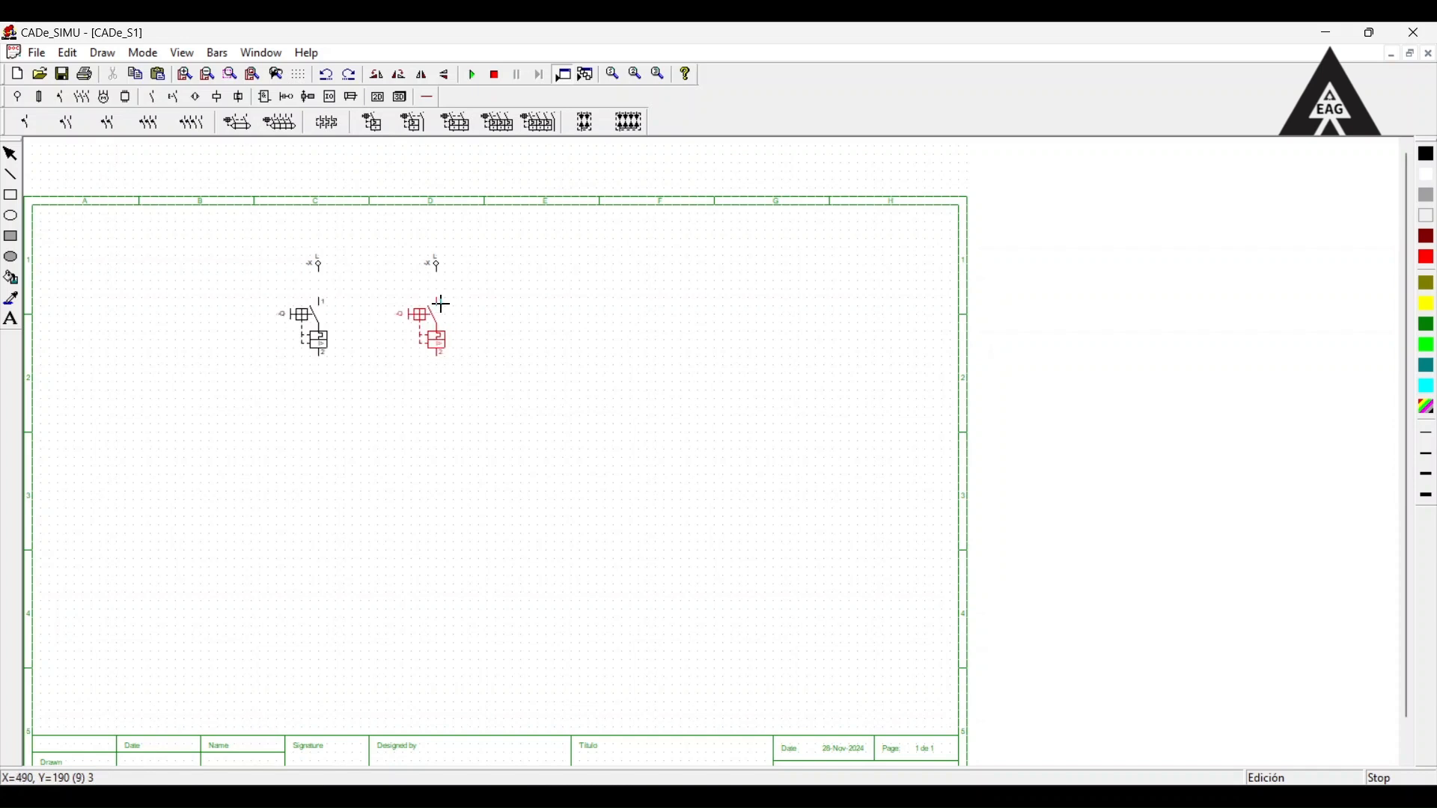
pyautogui.click(439, 300)
# Place three plain relay coils in row 4: one below the left breaker, one in column B and one in column E.
pyautogui.click(217, 99)
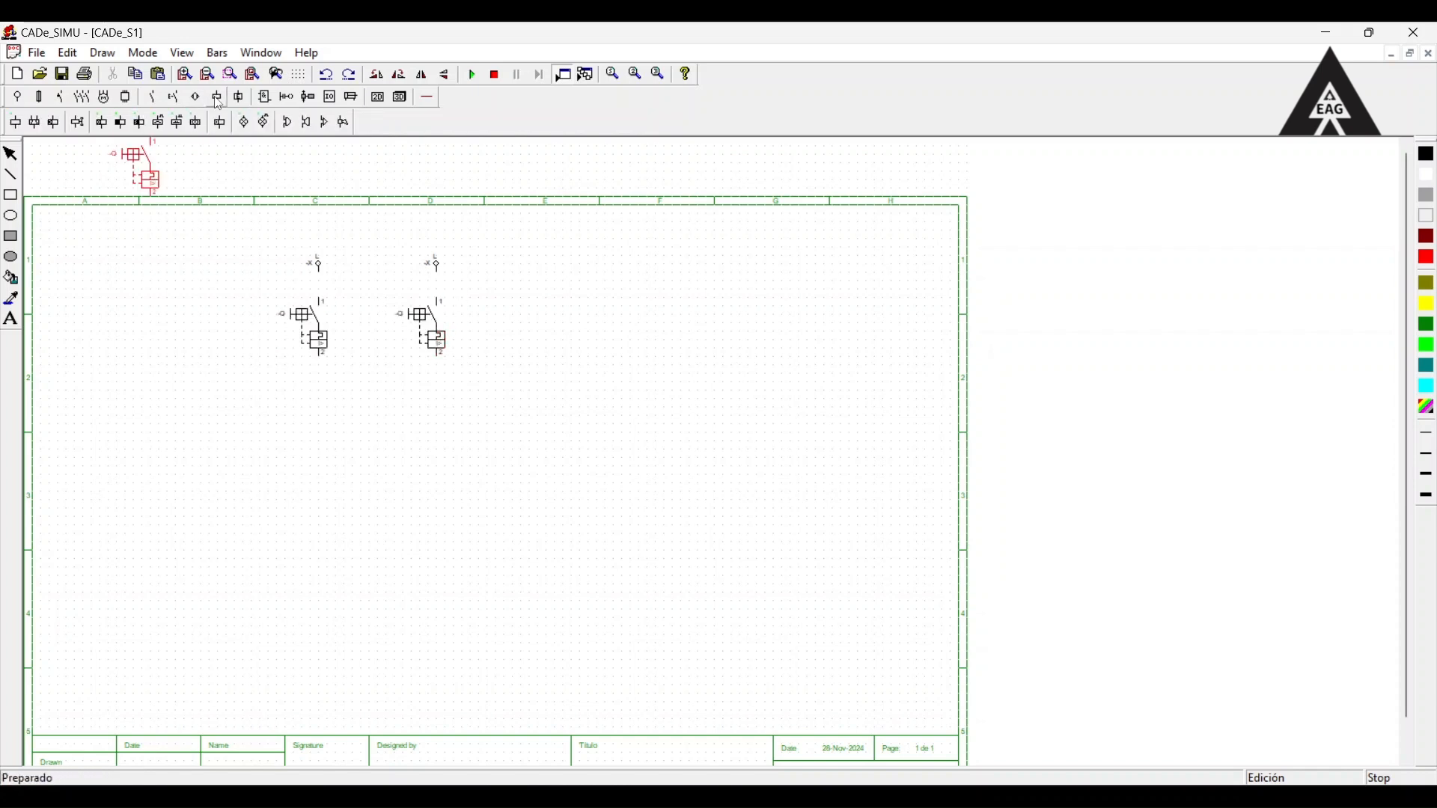
pyautogui.click(15, 122)
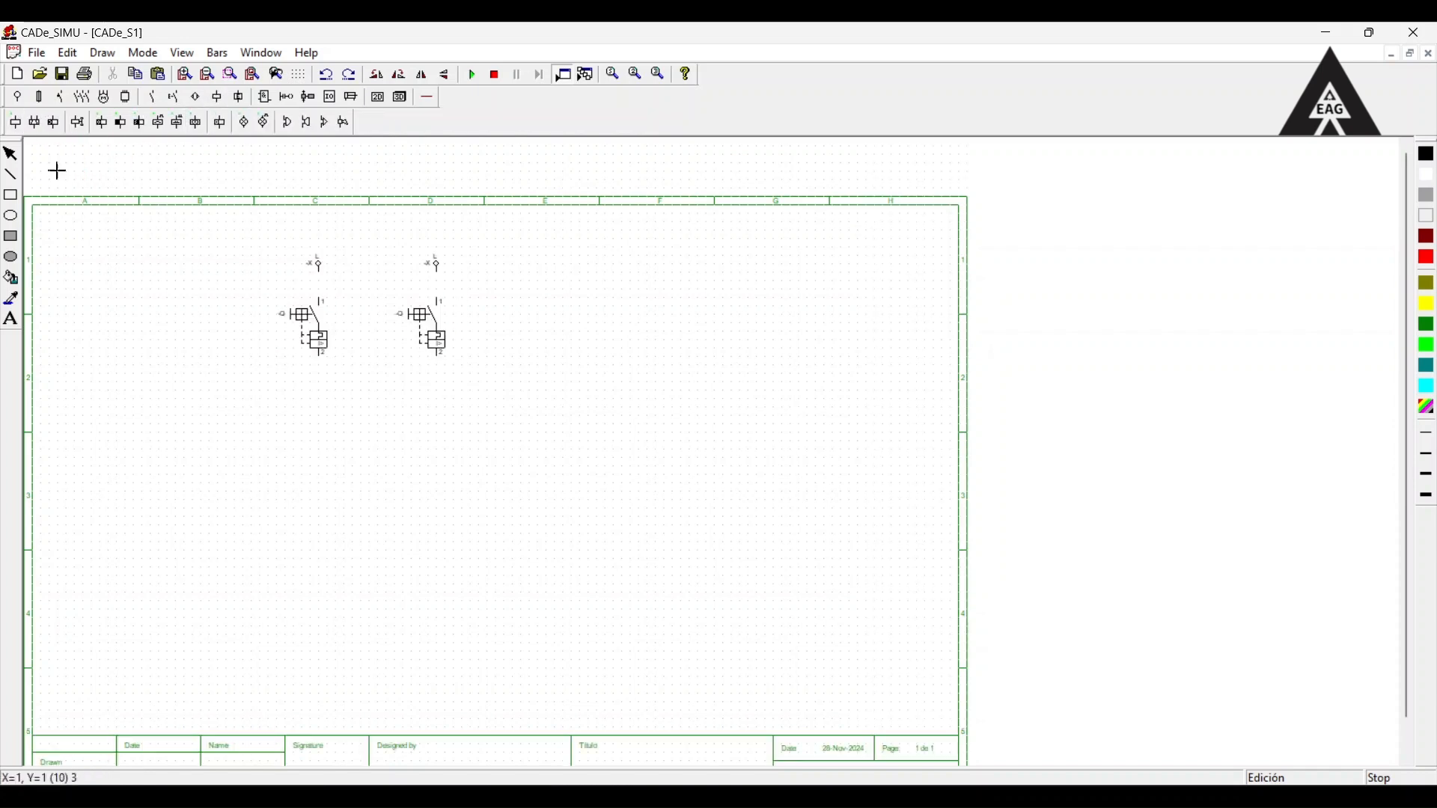
pyautogui.click(322, 562)
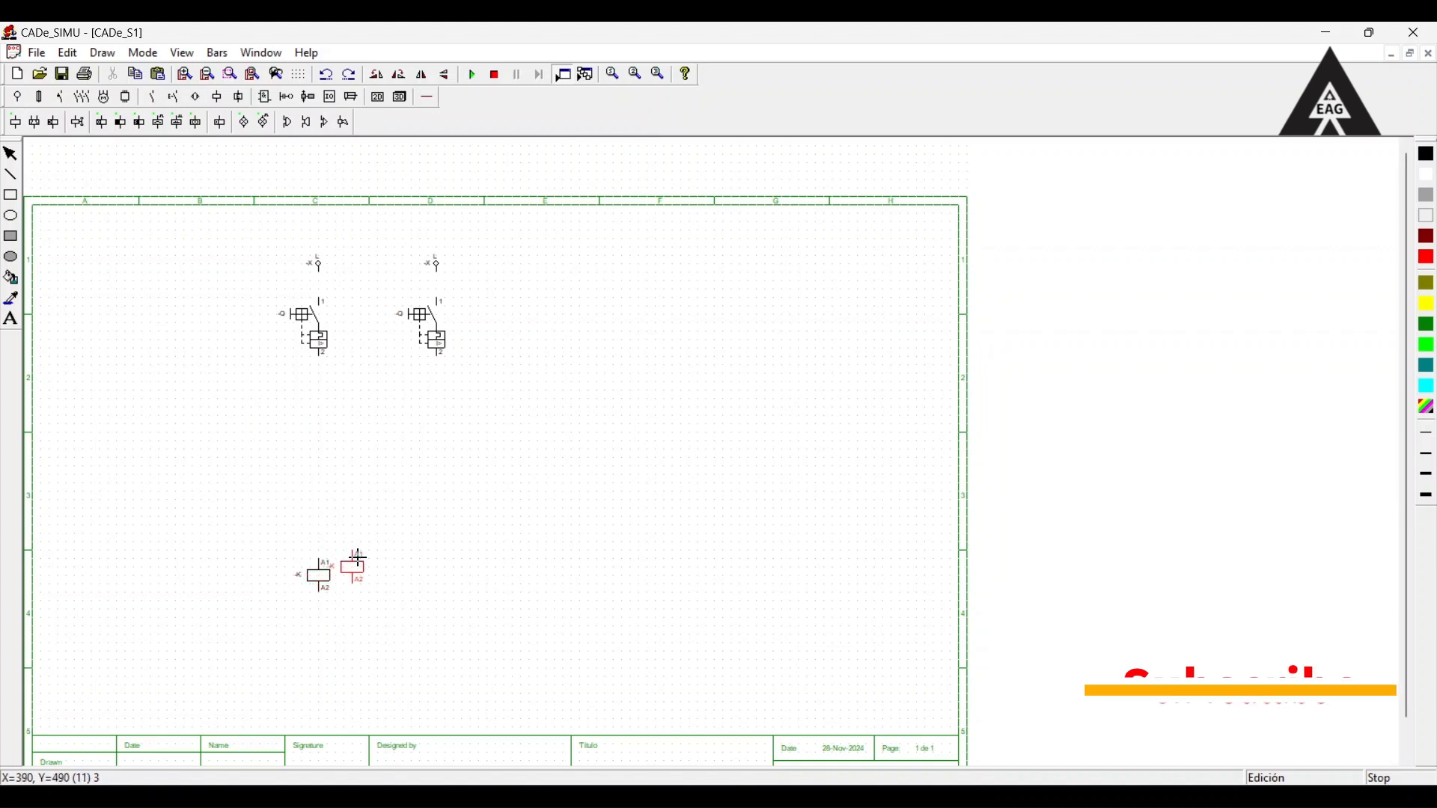
pyautogui.click(179, 560)
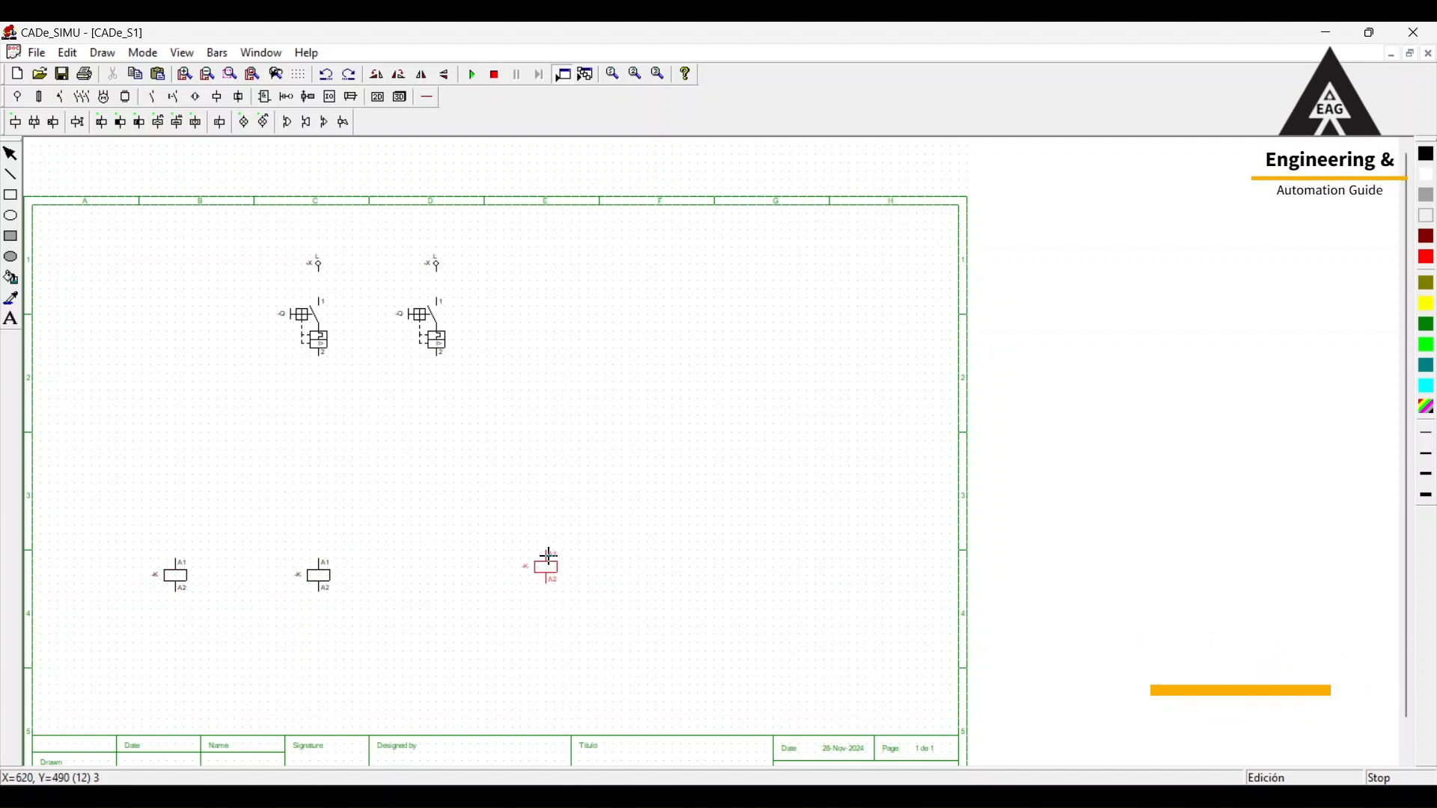
pyautogui.click(549, 557)
# Add two timer coils in the coil row, one between the two left coils and one below the right breaker.
pyautogui.click(101, 122)
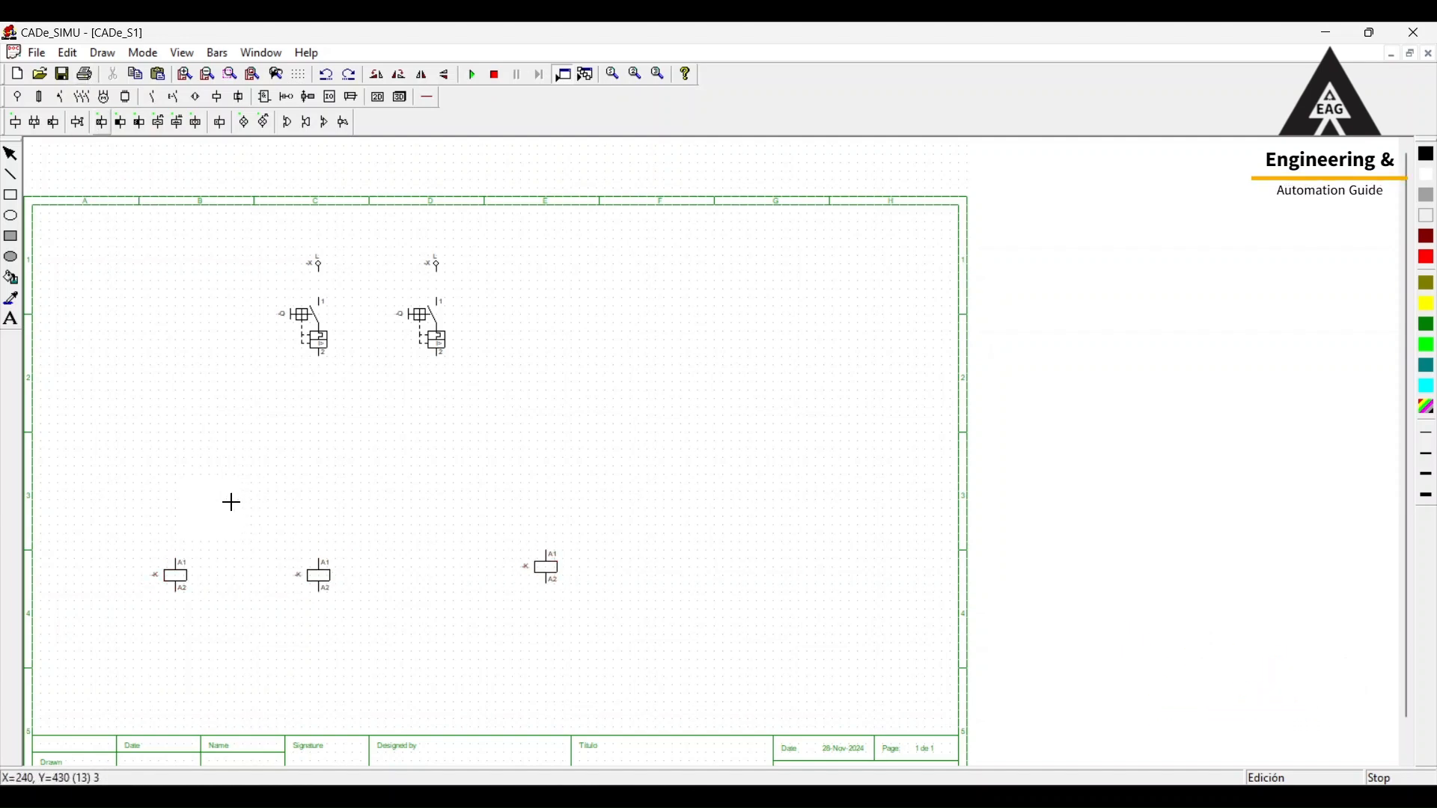
pyautogui.click(244, 561)
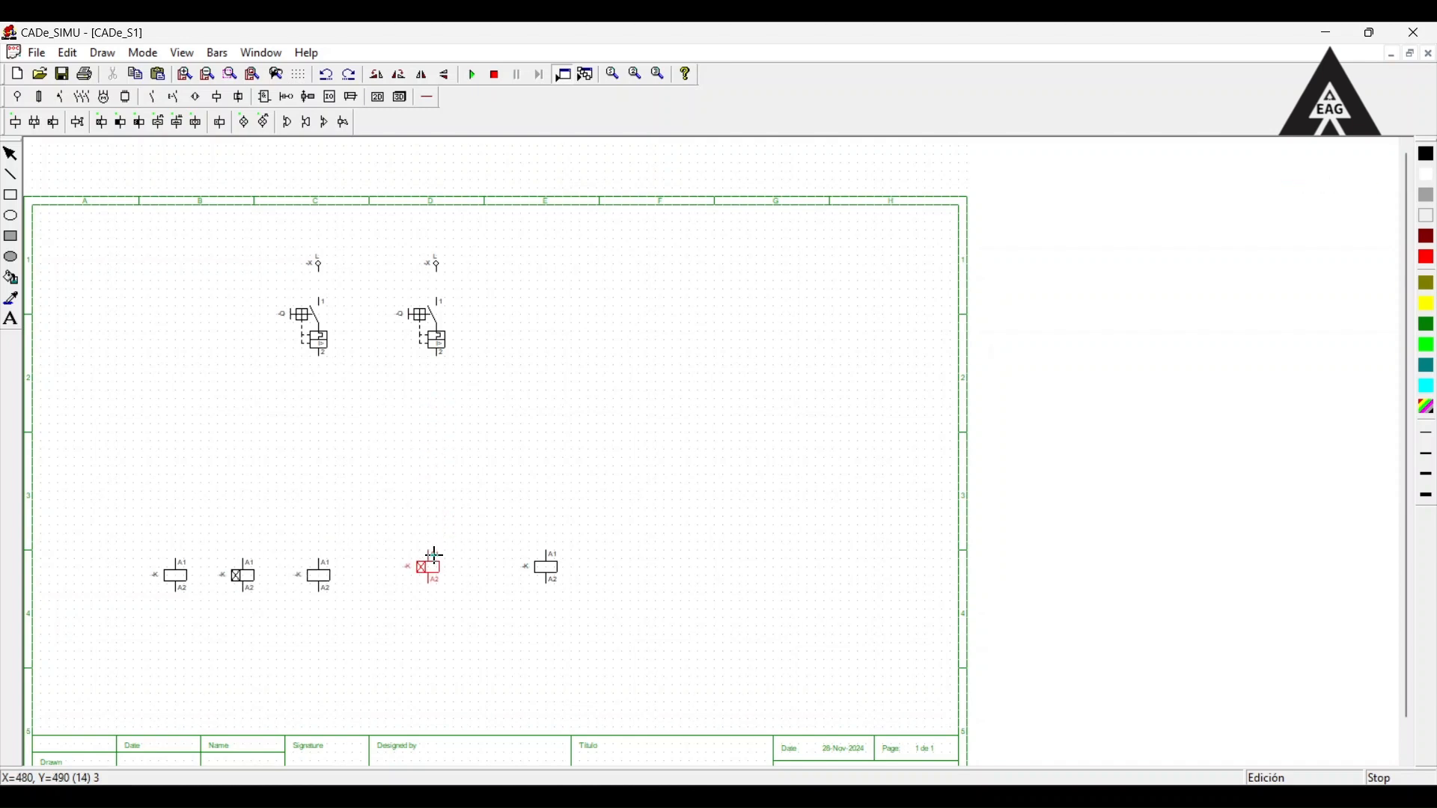
pyautogui.click(437, 561)
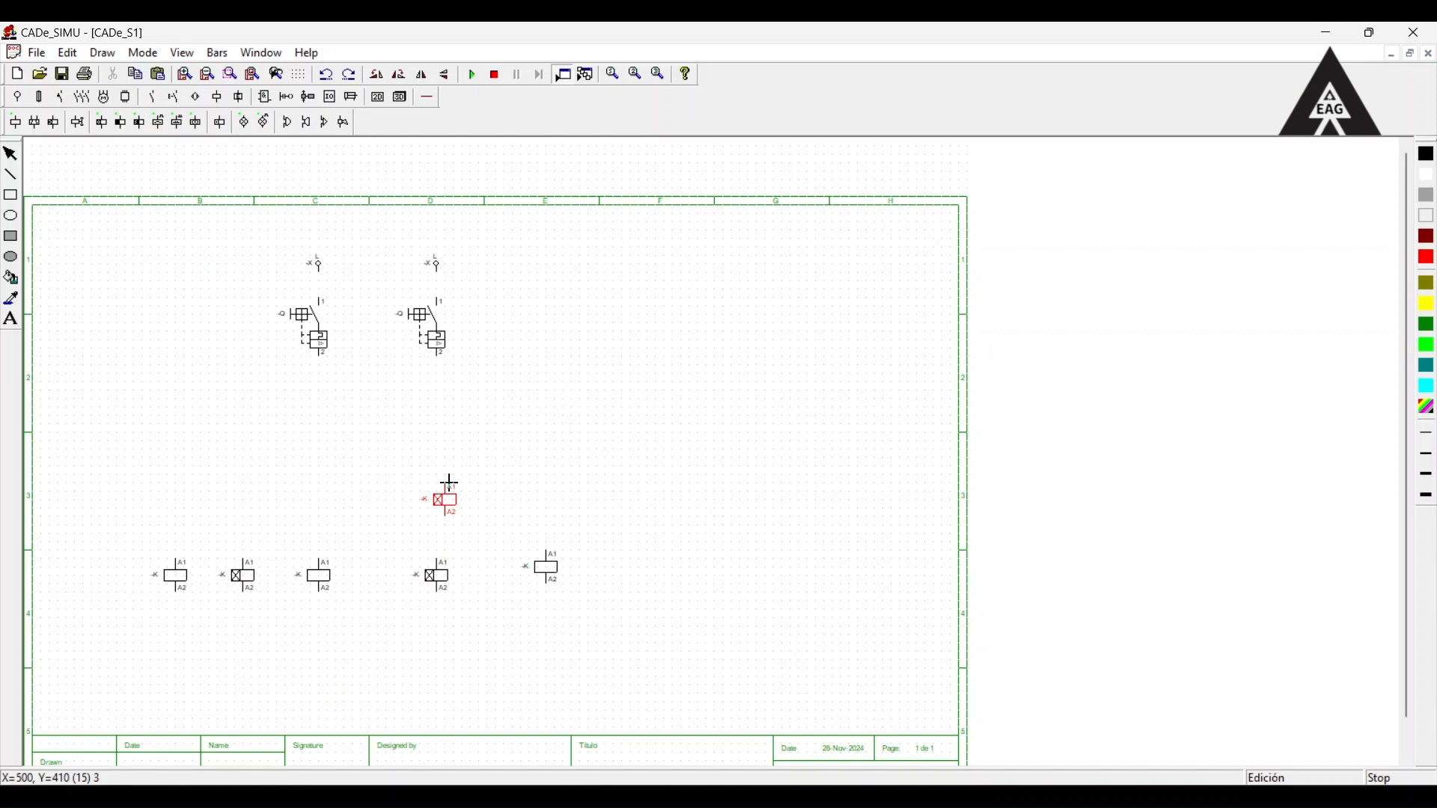
pyautogui.press('Escape')
# Space the leftmost coil and its neighbouring timer coil further left, and align the rightmost coil with the row.
pyautogui.moveTo(180, 575); pyautogui.dragTo(155, 582)
pyautogui.moveTo(243, 581); pyautogui.dragTo(147, 576)
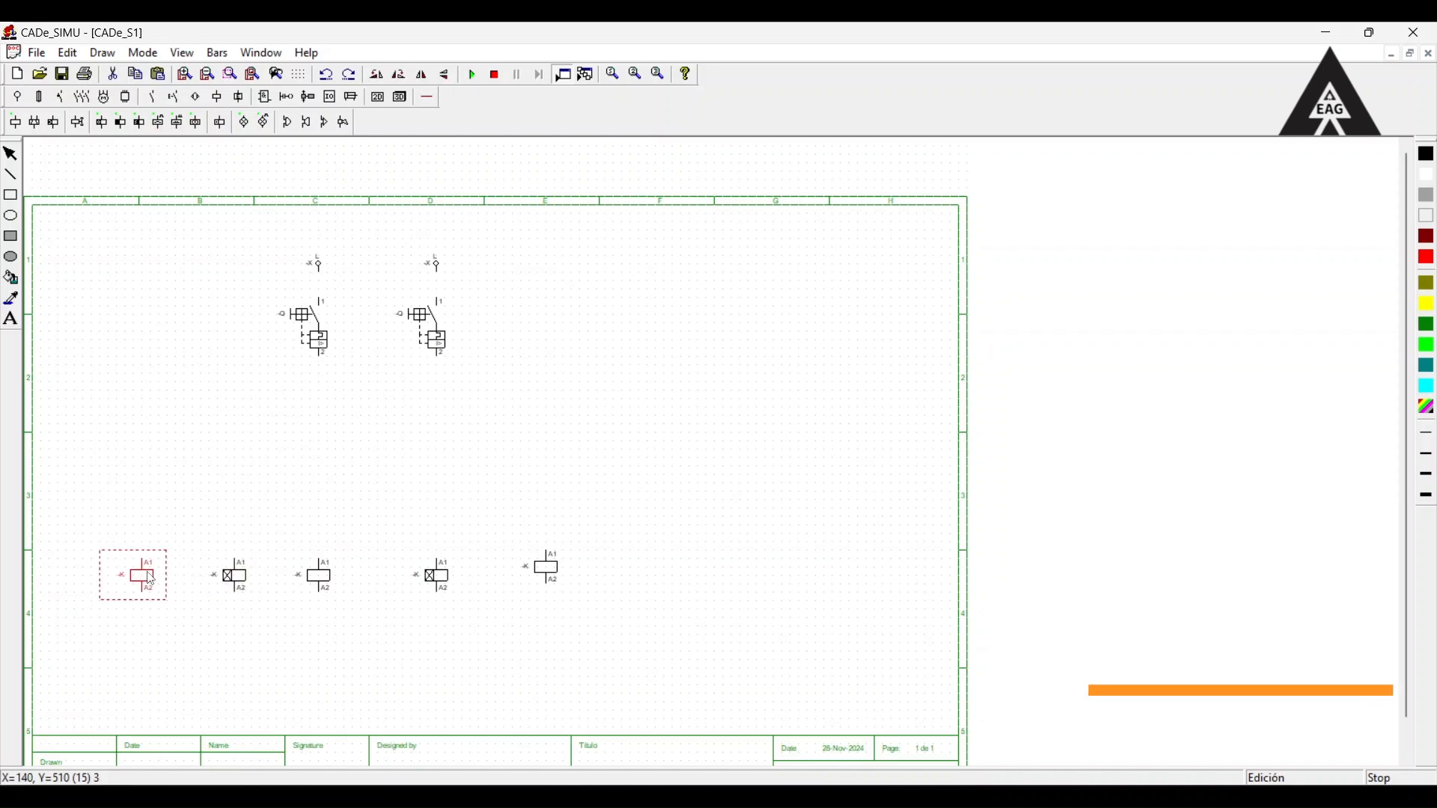
pyautogui.moveTo(555, 578); pyautogui.dragTo(536, 583)
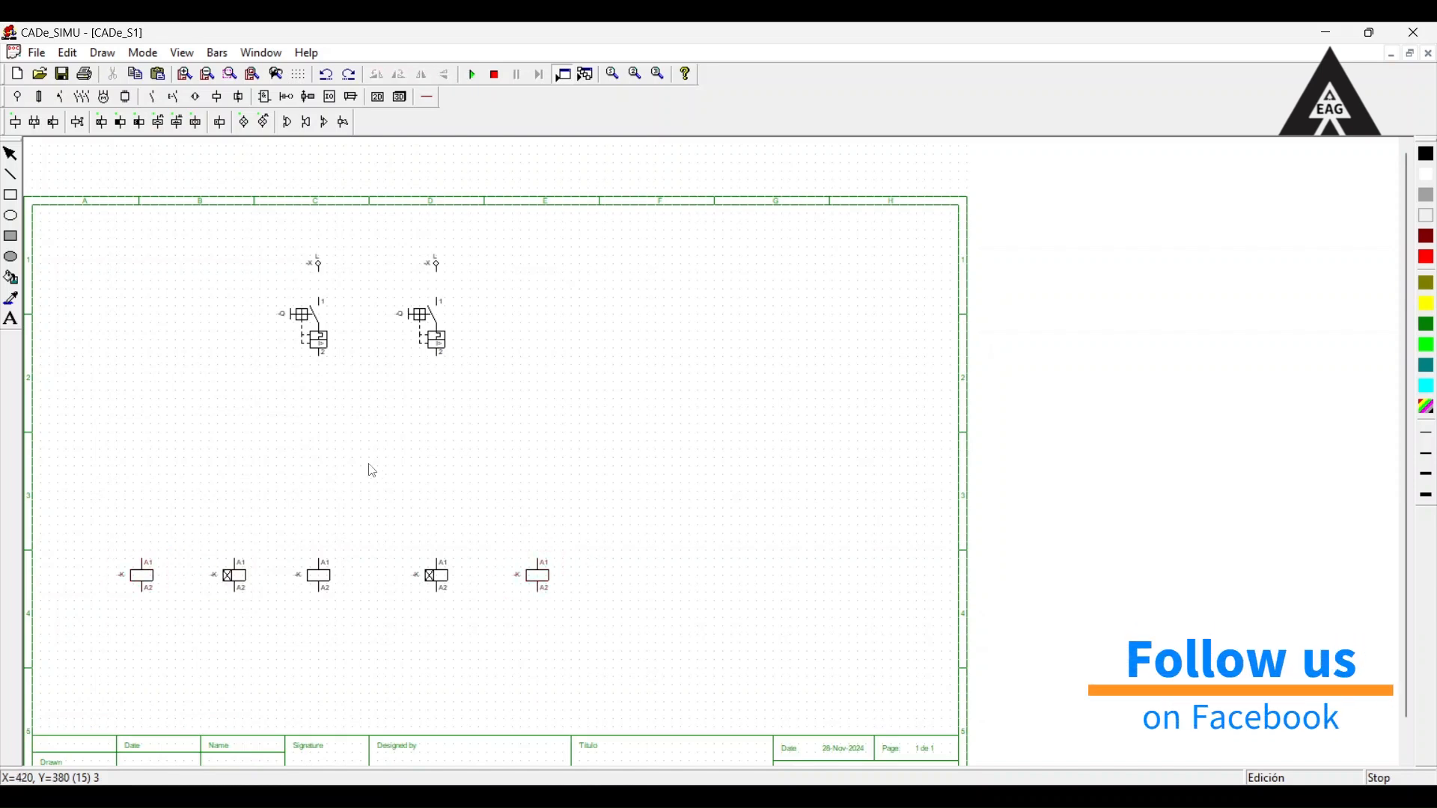
# Place an NO contact above the left timer coil and an NC contact above the right one, leaving a gap above each coil.
pyautogui.click(152, 97)
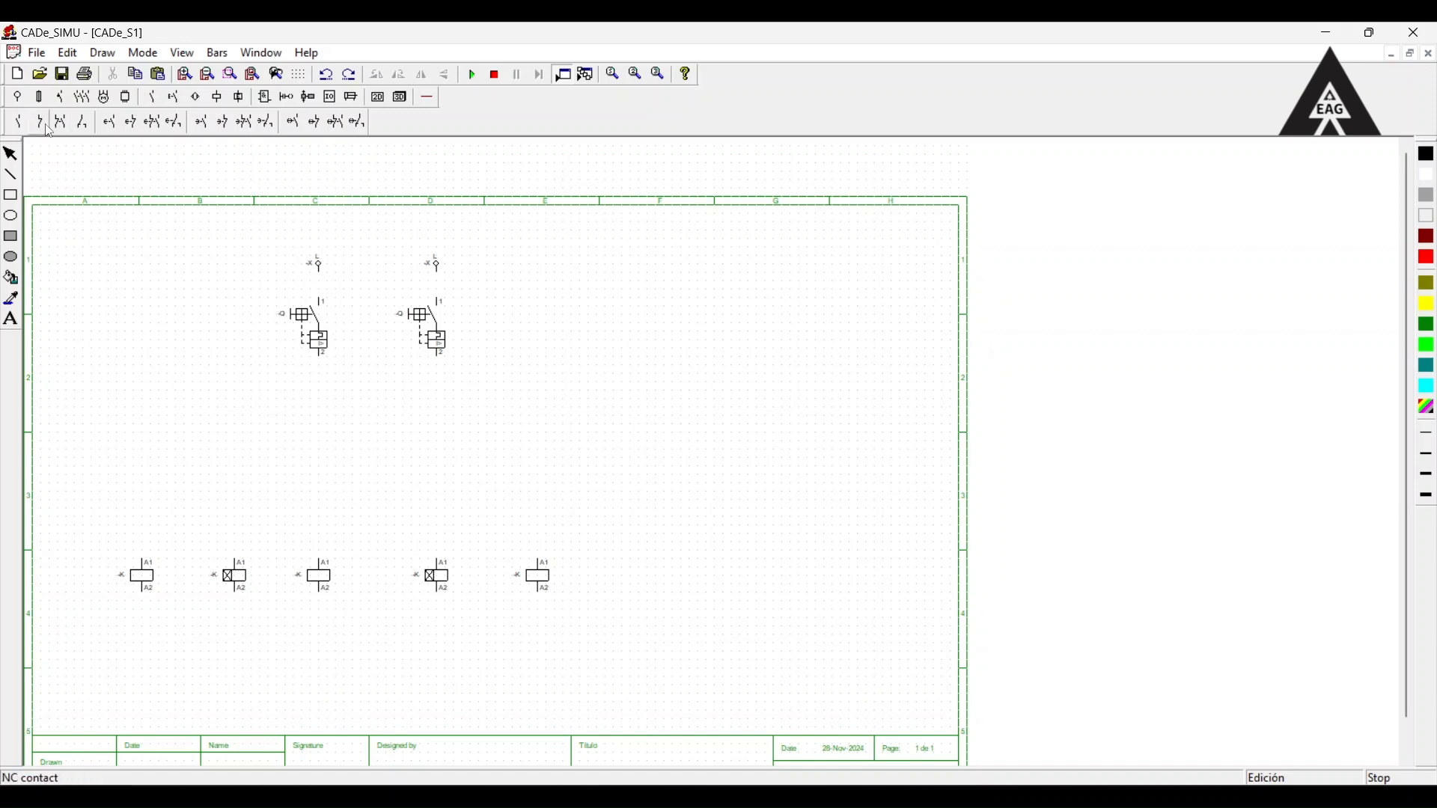
pyautogui.click(10, 124)
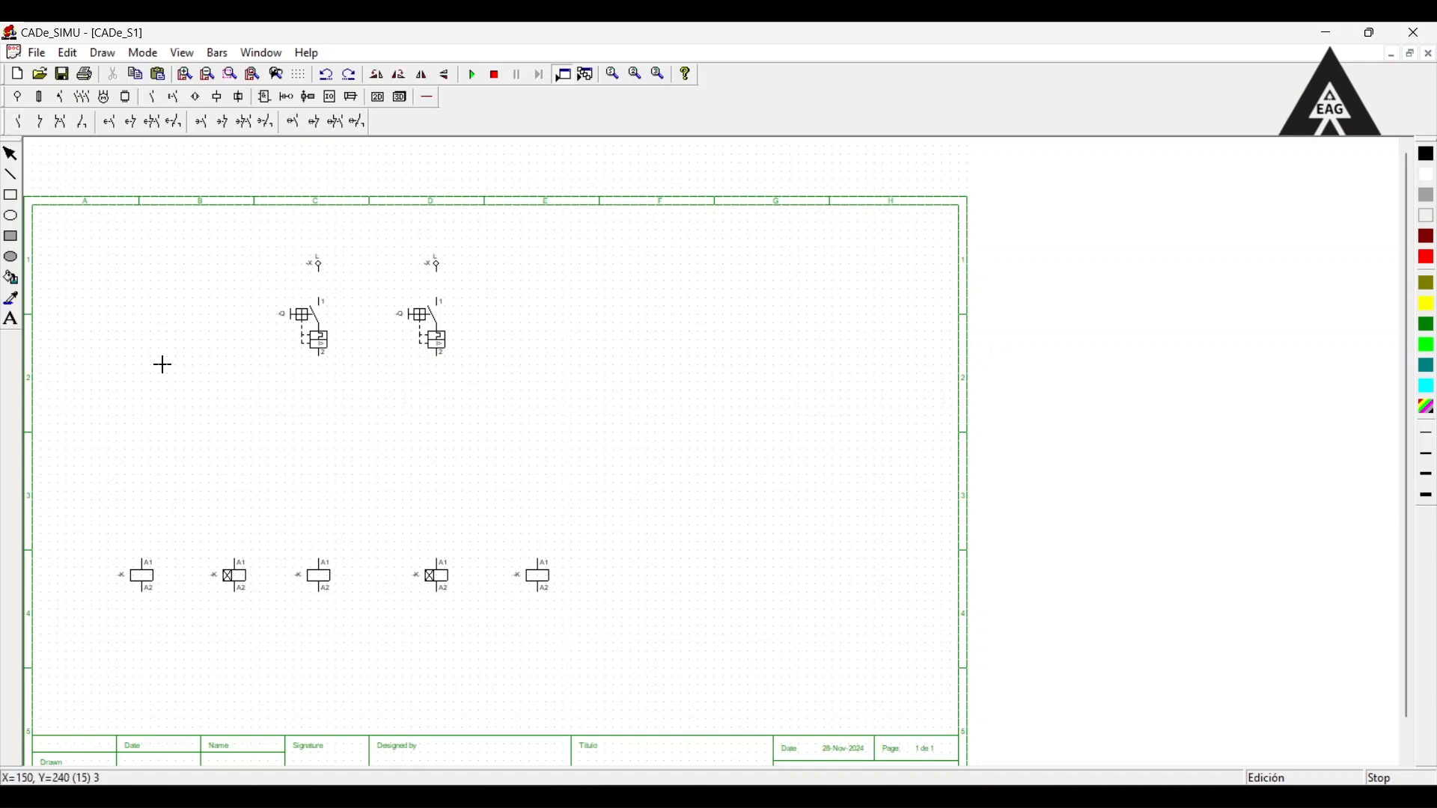
pyautogui.click(239, 474)
pyautogui.click(39, 121)
pyautogui.click(442, 477)
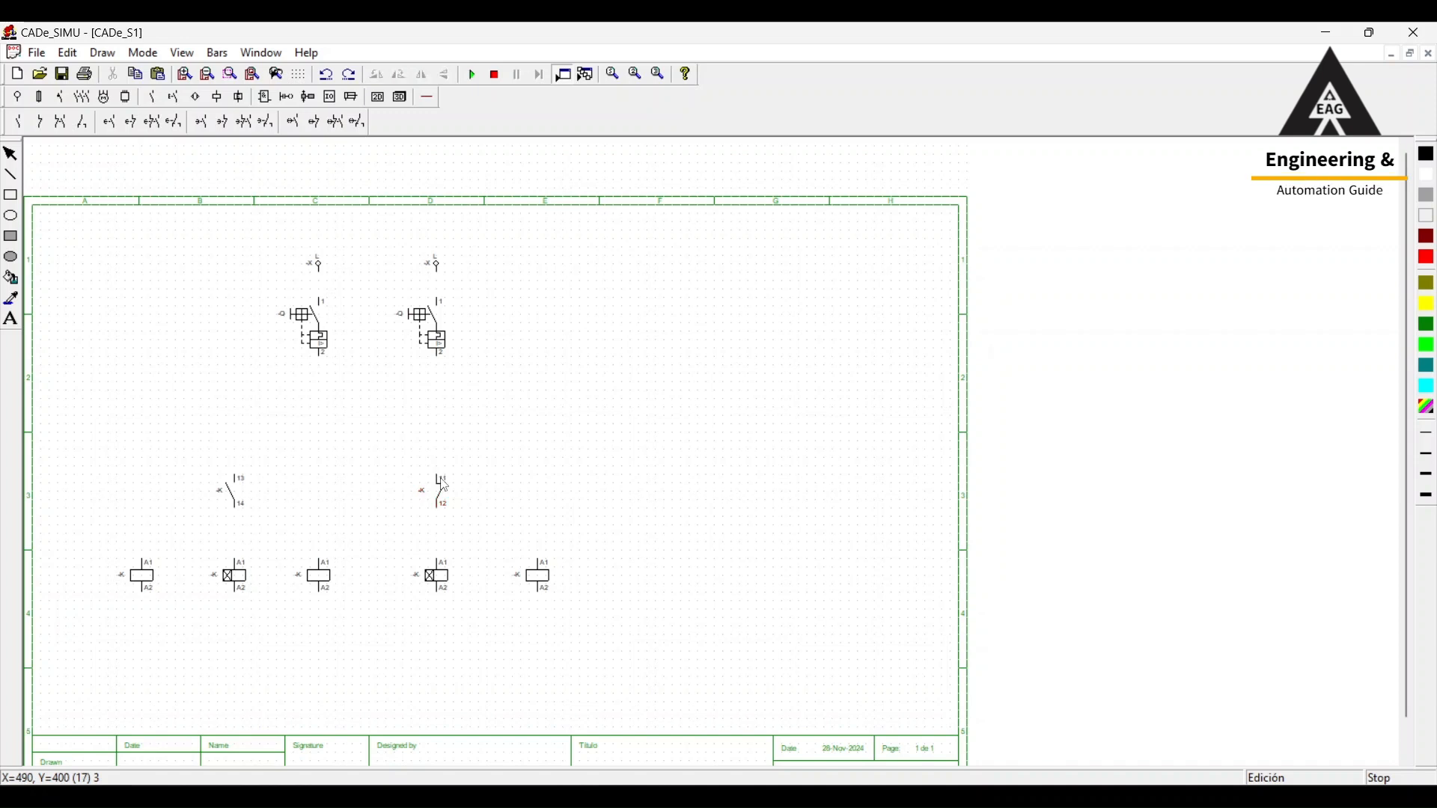
pyautogui.moveTo(242, 492); pyautogui.dragTo(242, 458)
pyautogui.moveTo(447, 501); pyautogui.dragTo(447, 468)
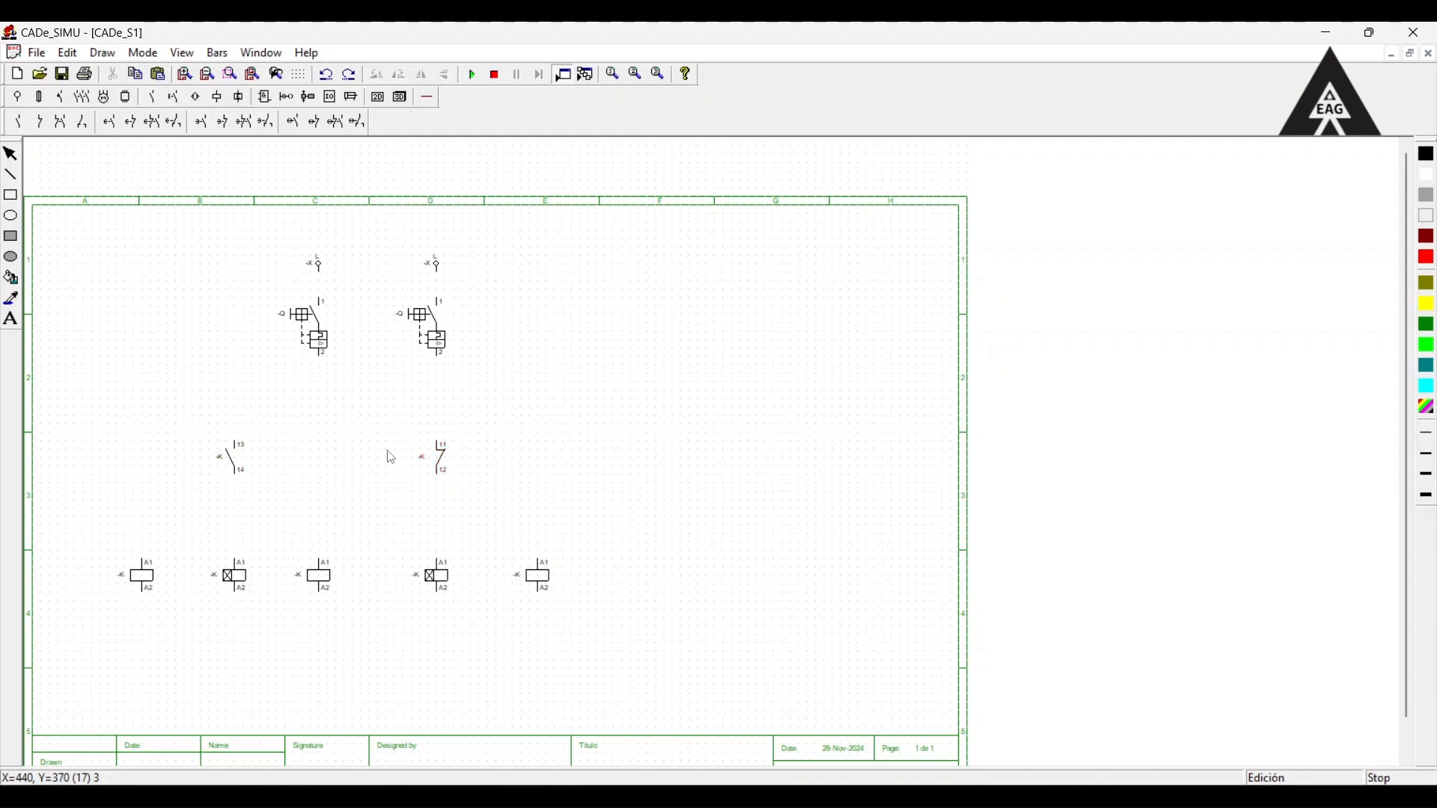
# Place a timed NO contact above the leftmost coil and another above the rightmost coil.
pyautogui.click(130, 122)
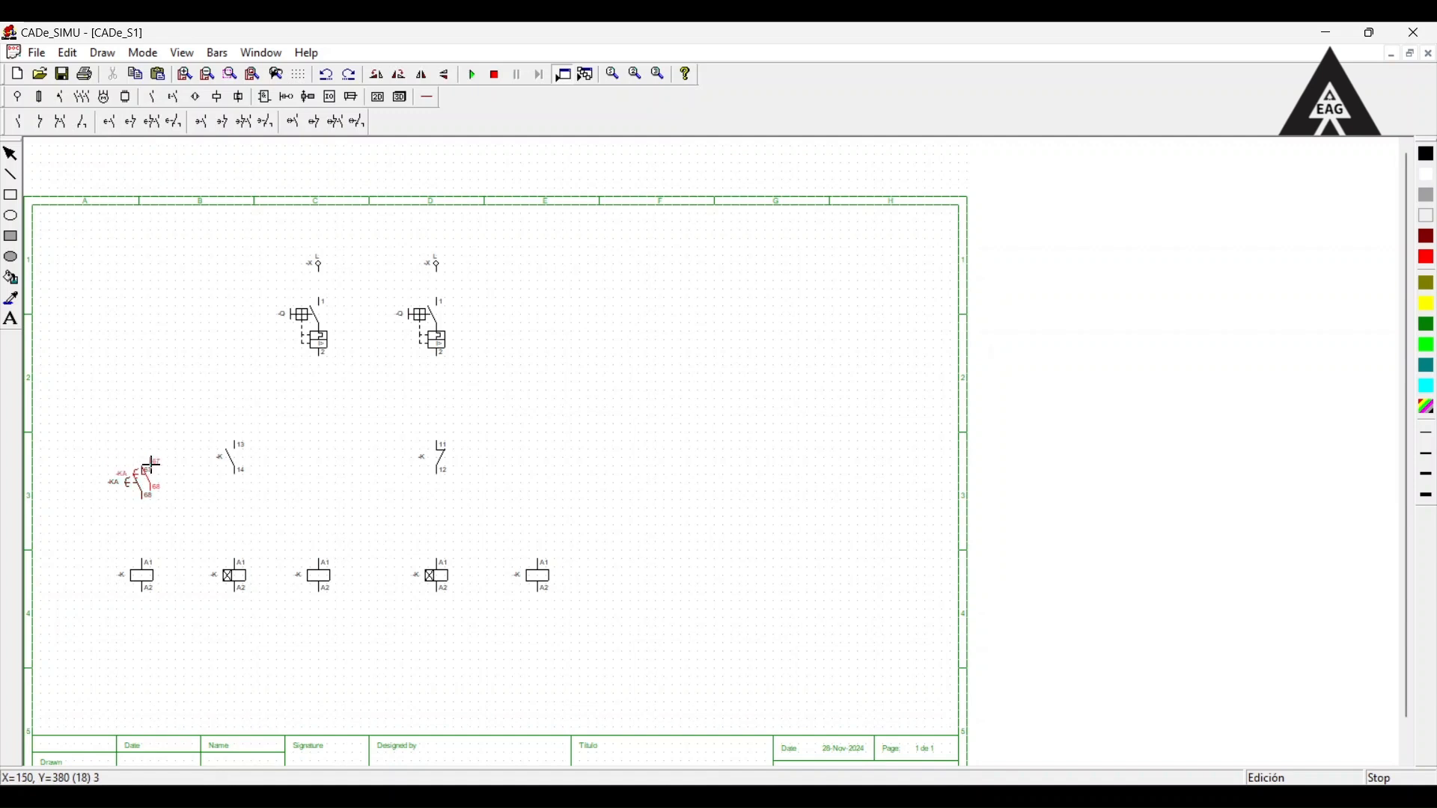
pyautogui.click(152, 464)
pyautogui.click(539, 458)
# Insert an NC contact between each timed contact and its outer coil, and raise the left timed contact level with the right one.
pyautogui.click(40, 124)
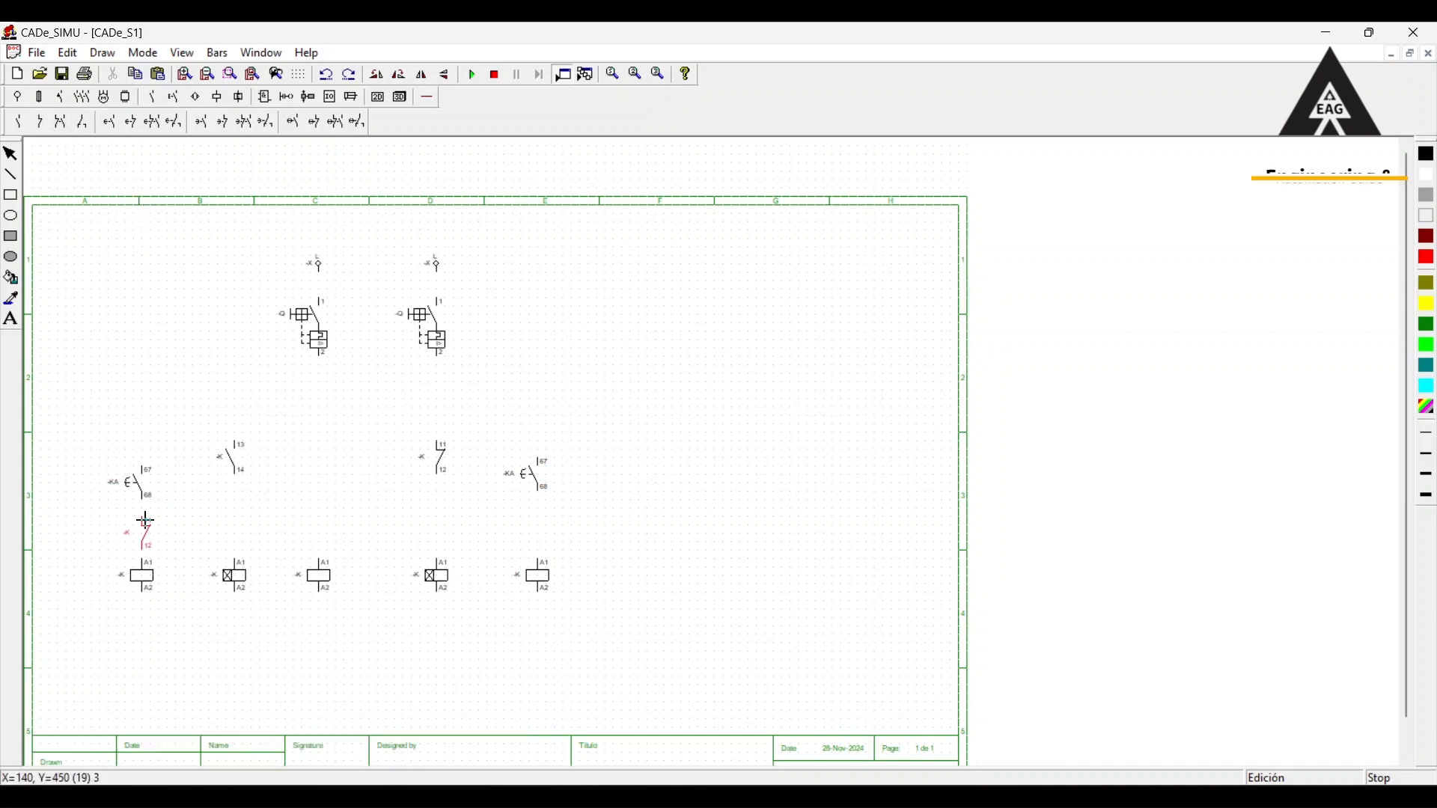
pyautogui.click(146, 512)
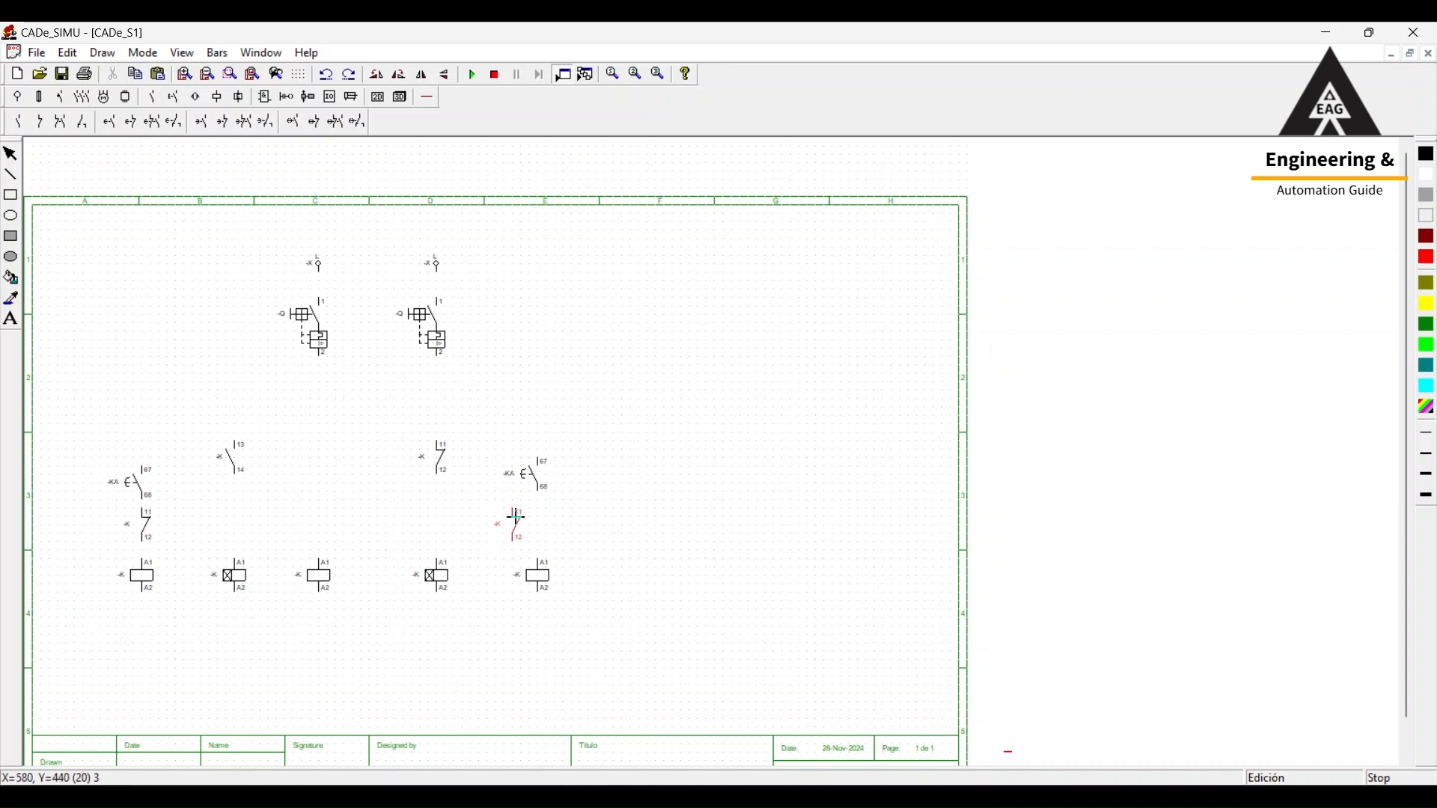
pyautogui.click(543, 513)
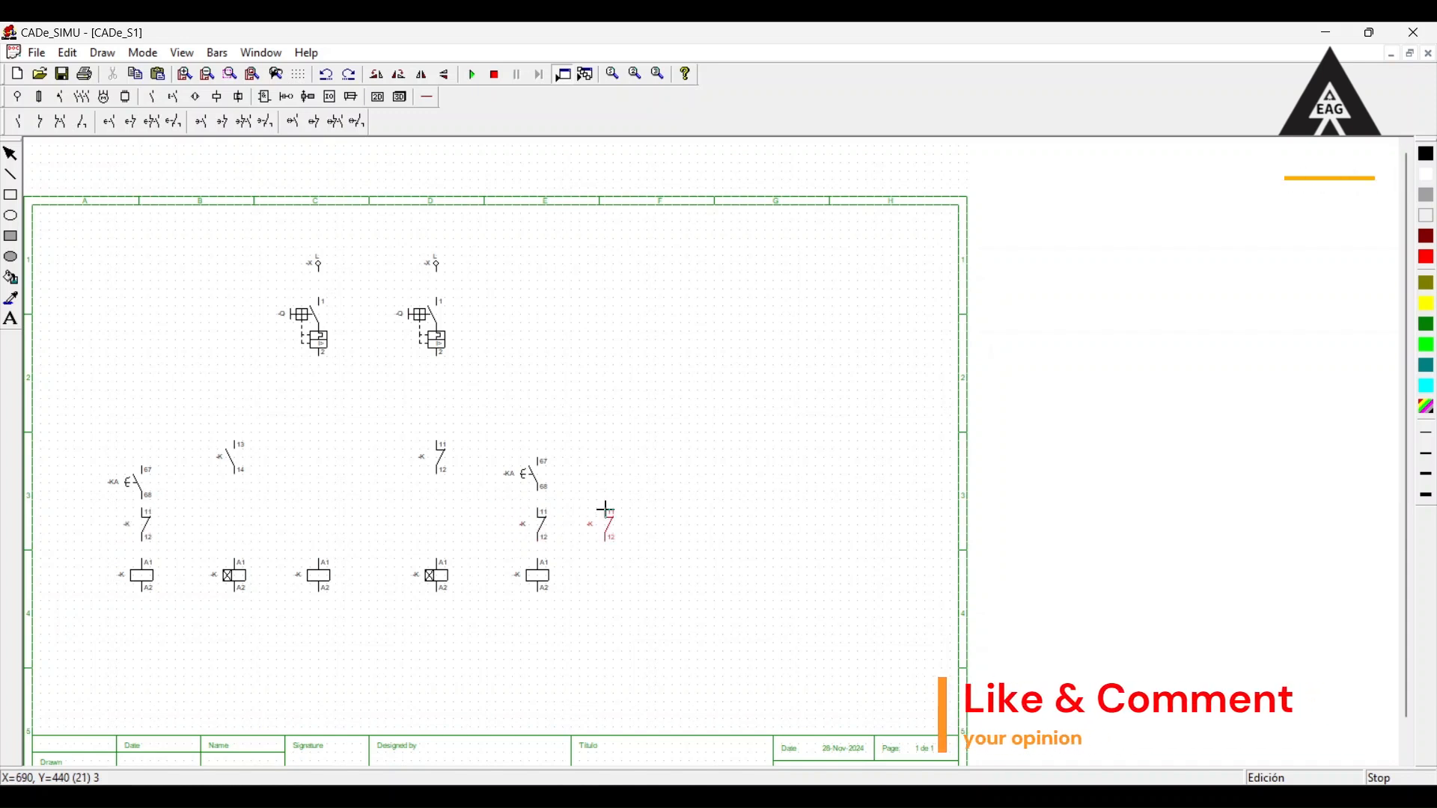
pyautogui.press('Escape')
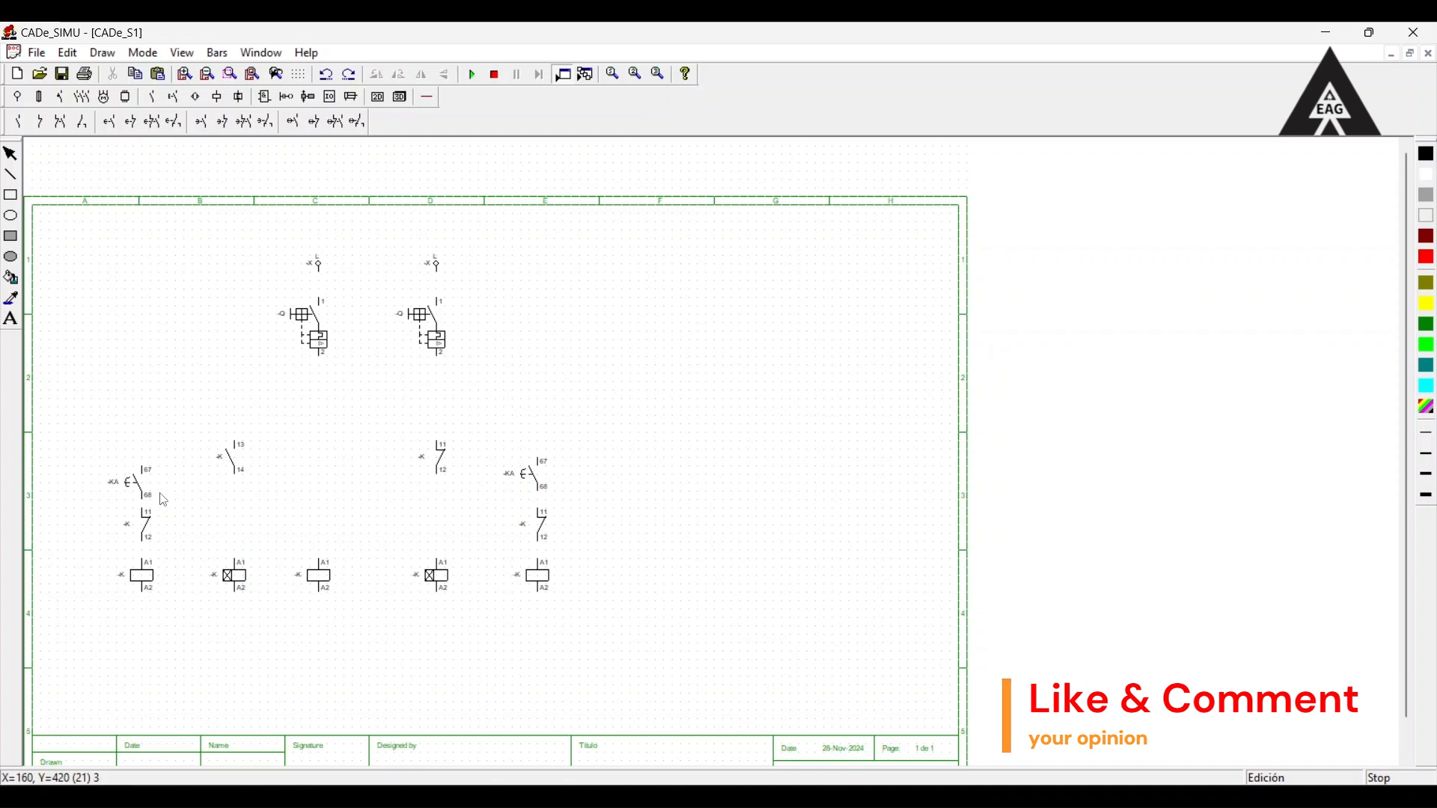
pyautogui.moveTo(141, 479); pyautogui.dragTo(142, 470)
pyautogui.click(206, 439)
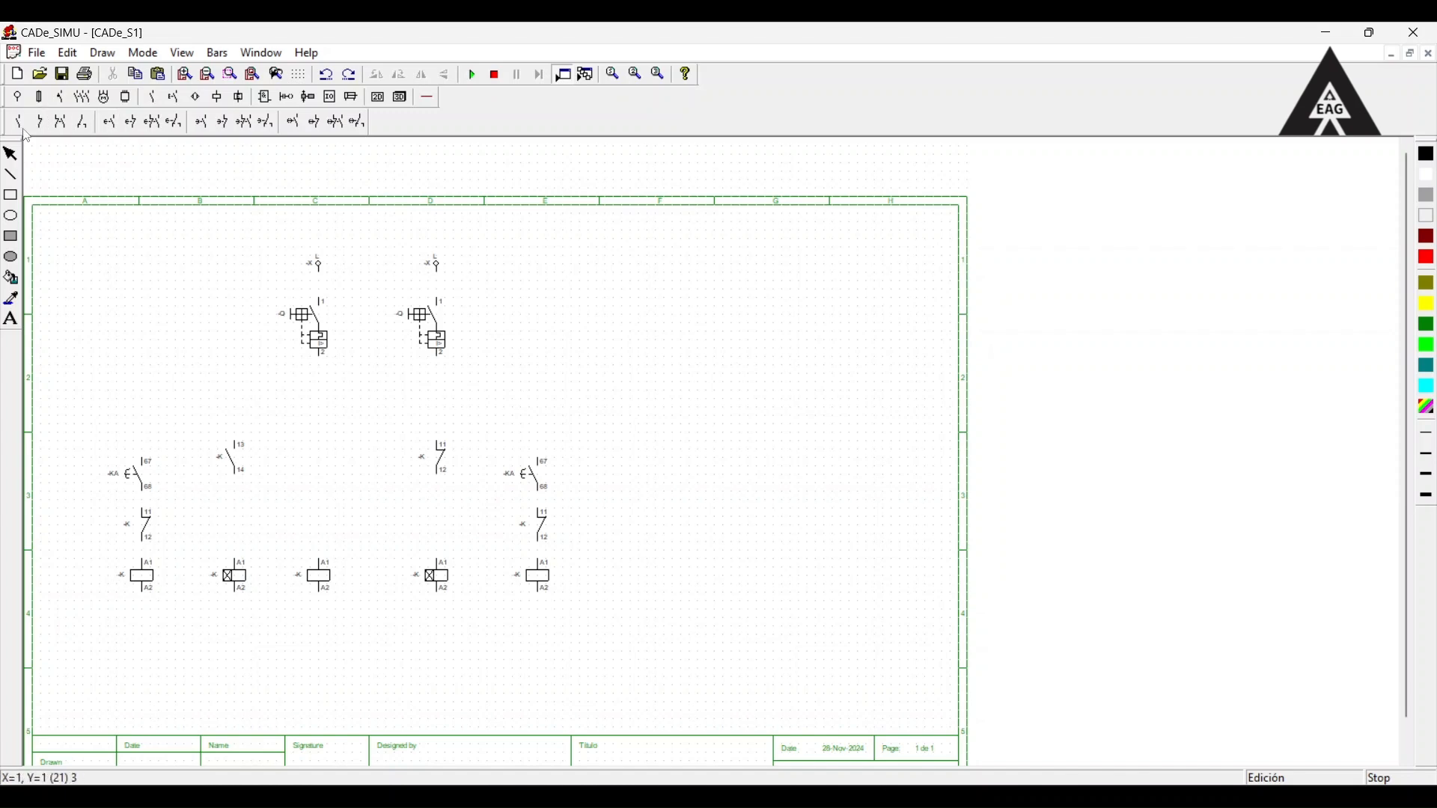
# Name the left phase supply x100 with a grid function, and the right one x200 with the function gen.
pyautogui.doubleClick(313, 264)
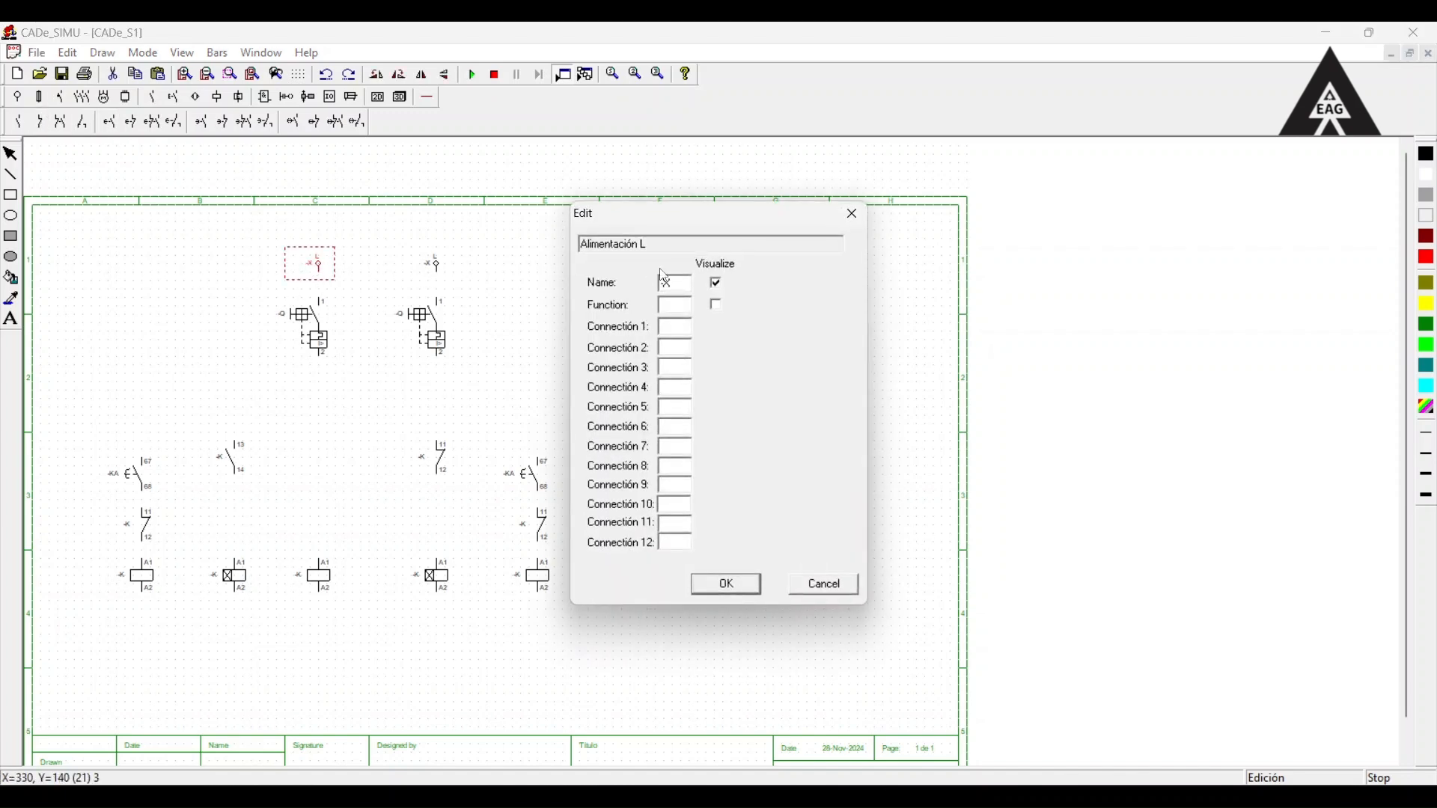
pyautogui.write('x100')
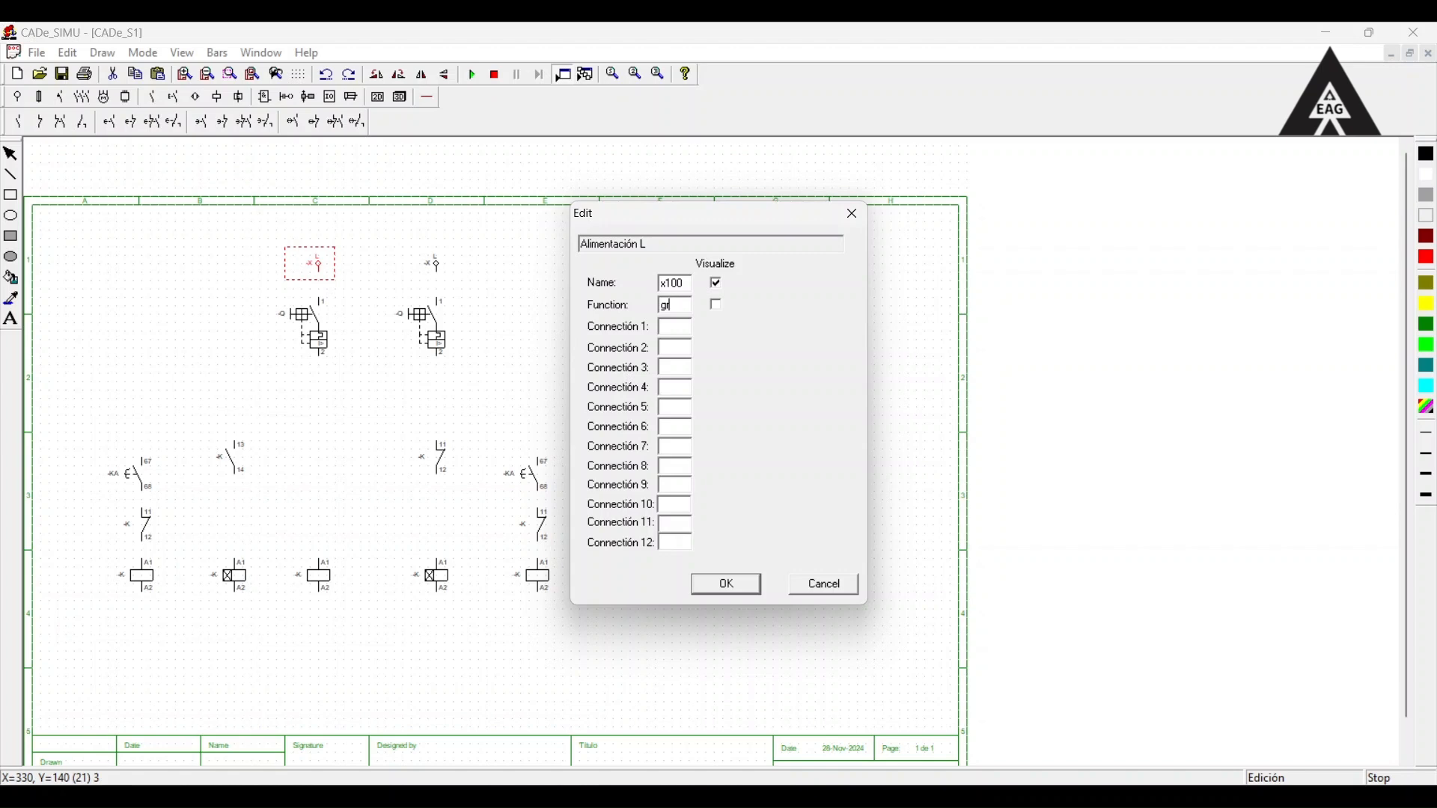
pyautogui.click(726, 584)
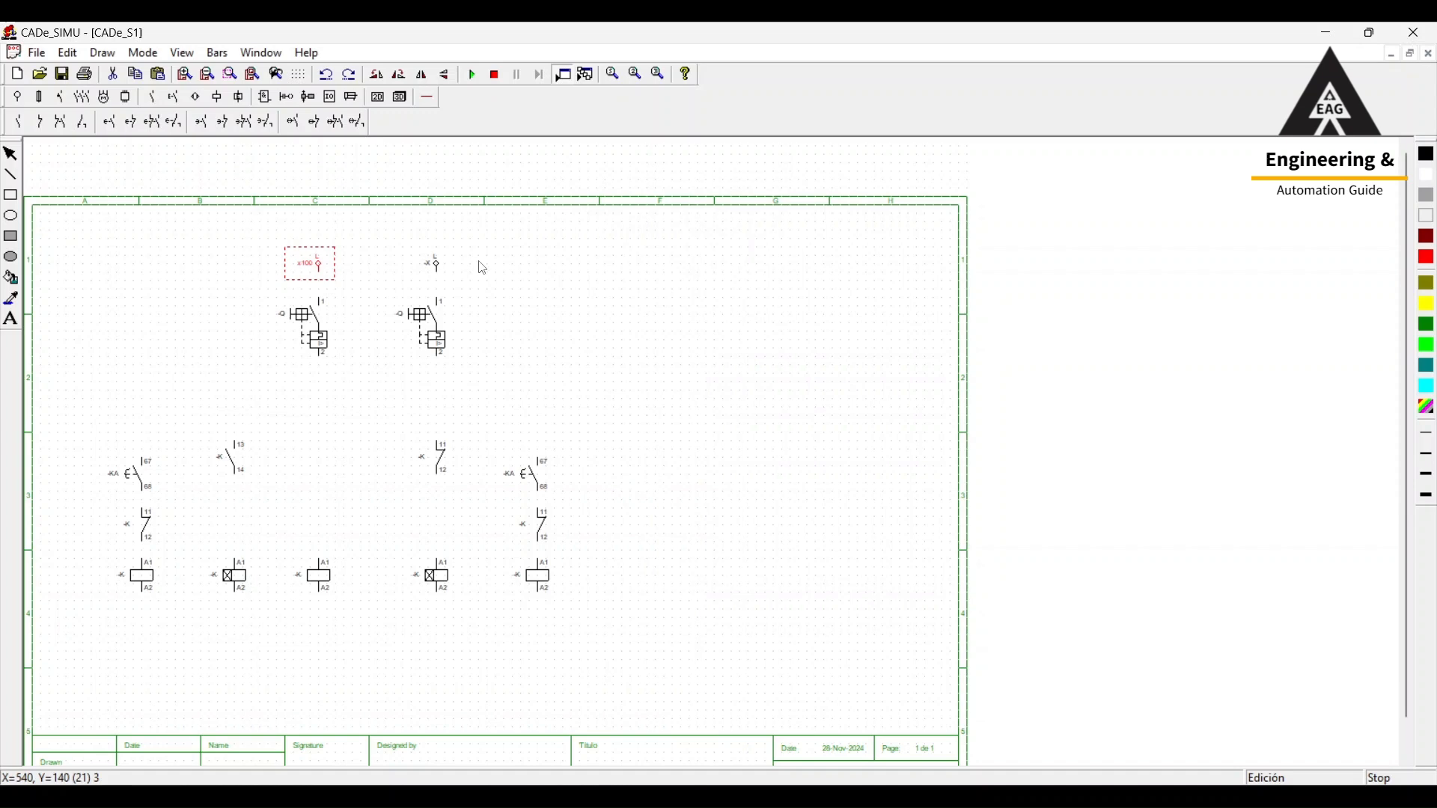
pyautogui.doubleClick(449, 268)
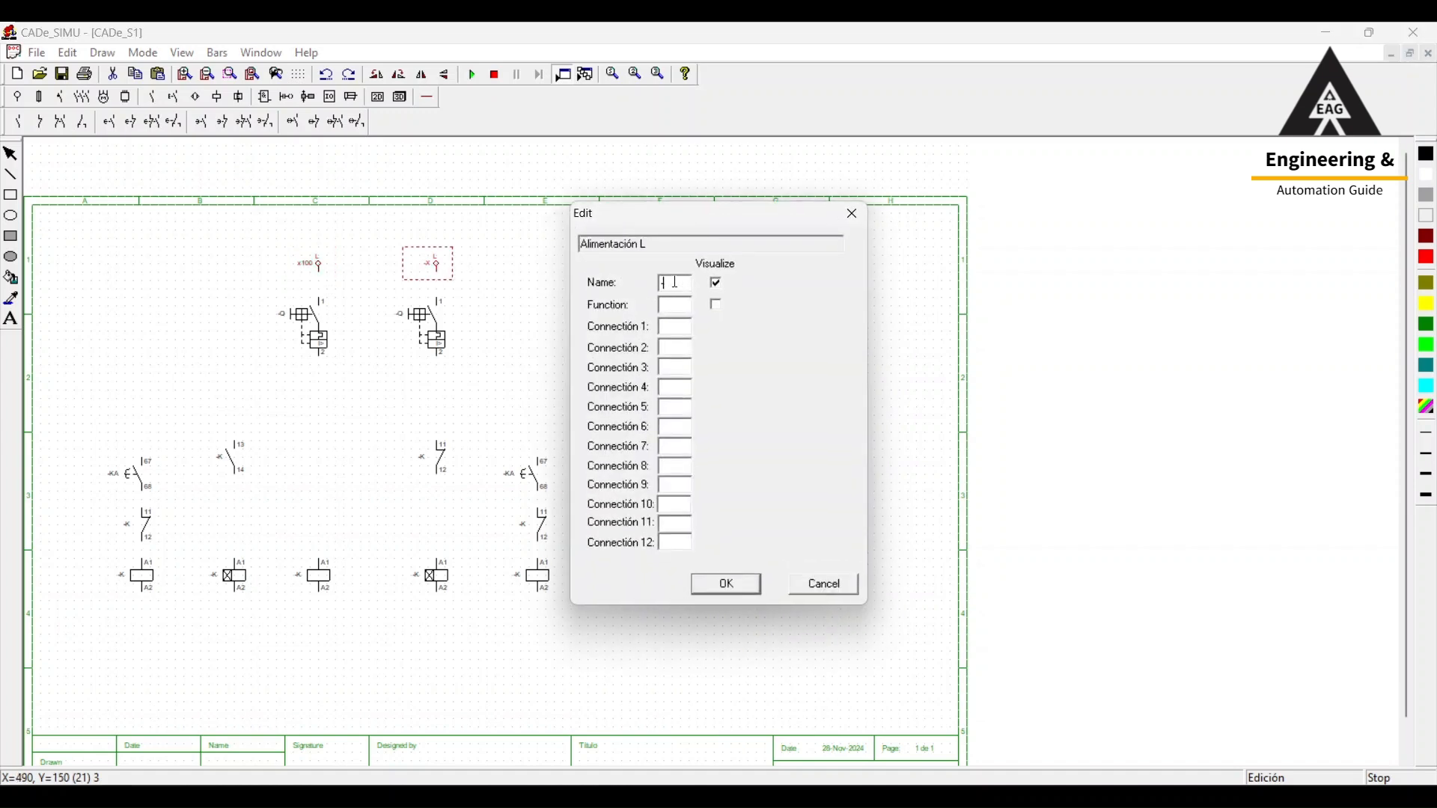
pyautogui.write('x200')
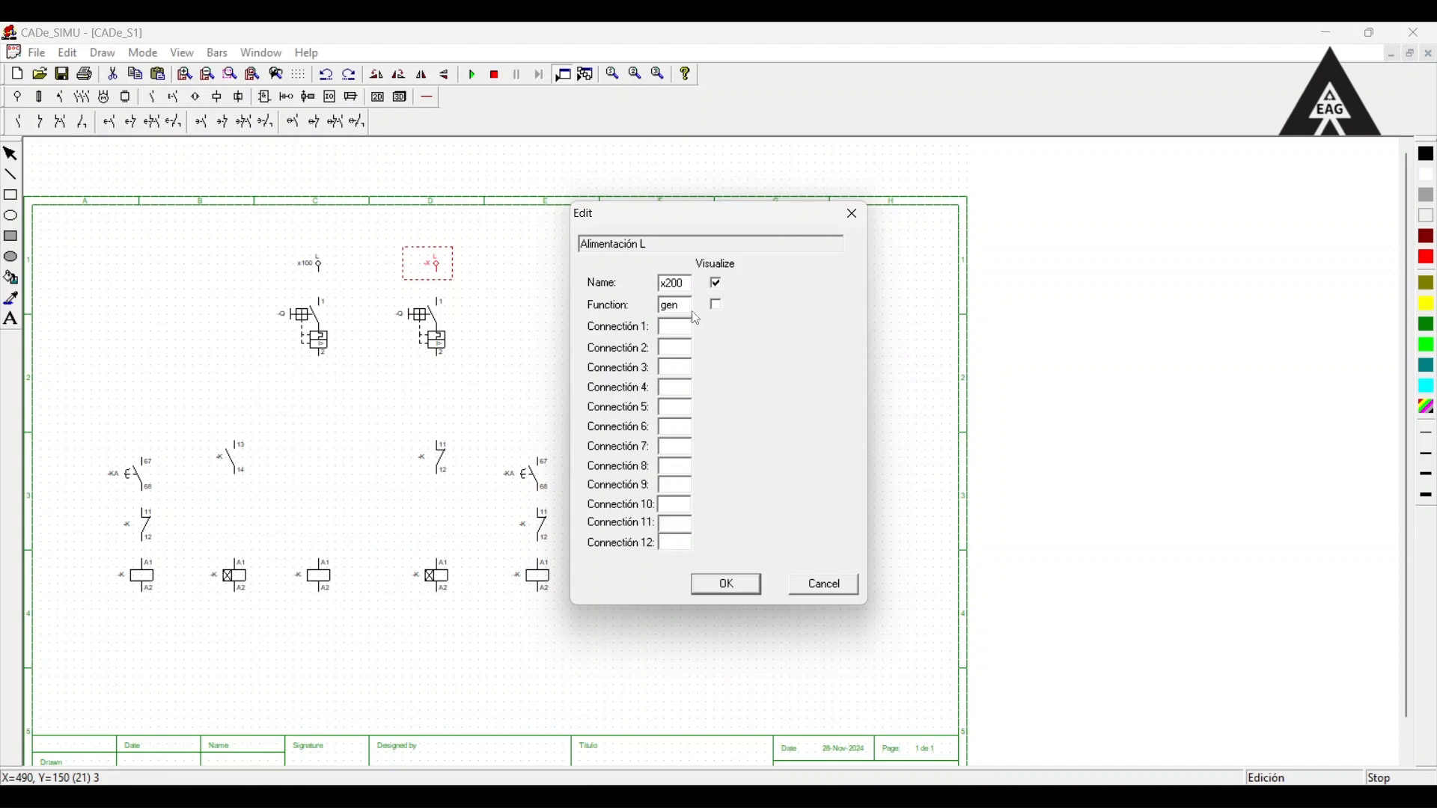
pyautogui.click(726, 583)
# Name the left breaker cb1 with the function grid, and the right breaker cb2 with a generator function.
pyautogui.doubleClick(291, 338)
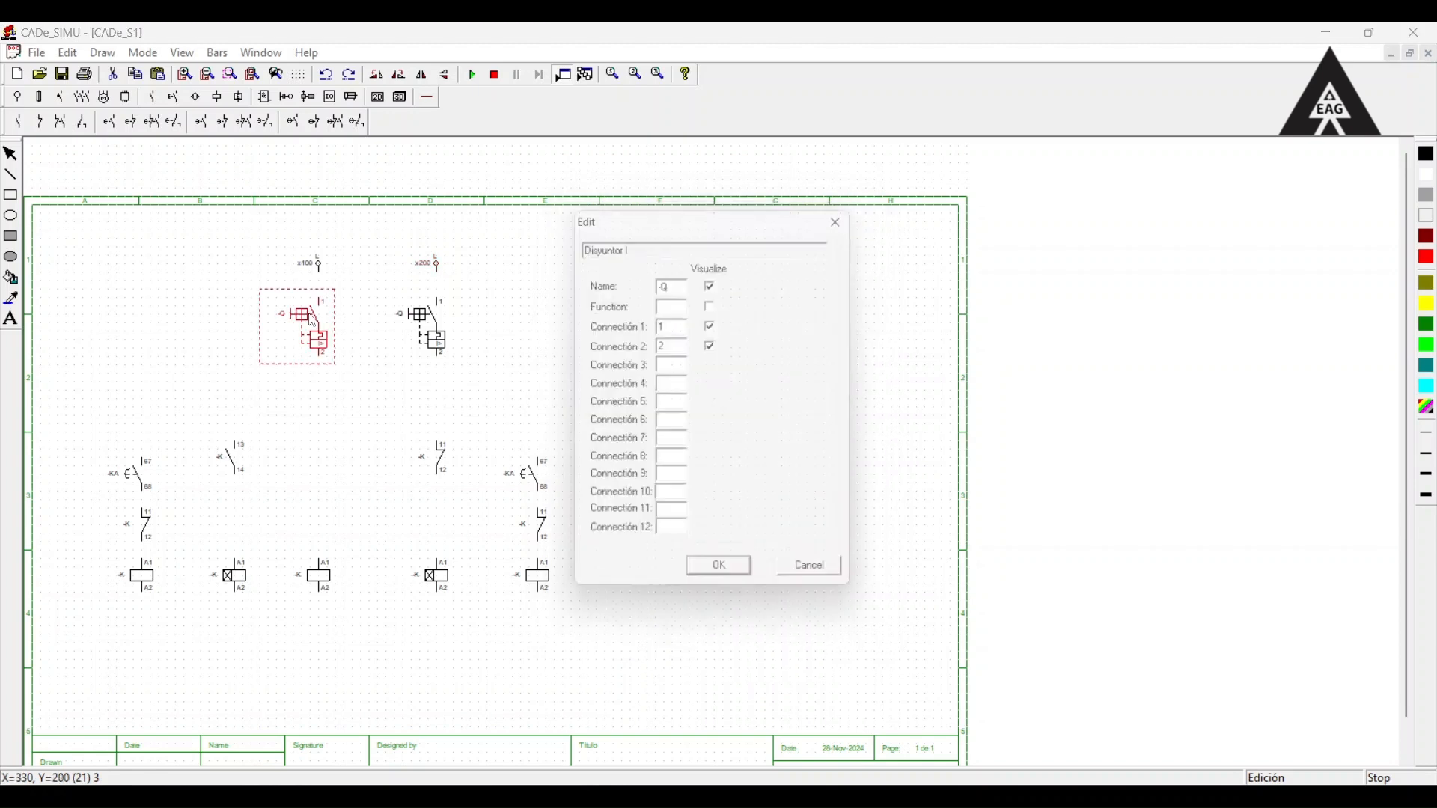
pyautogui.write('cb1')
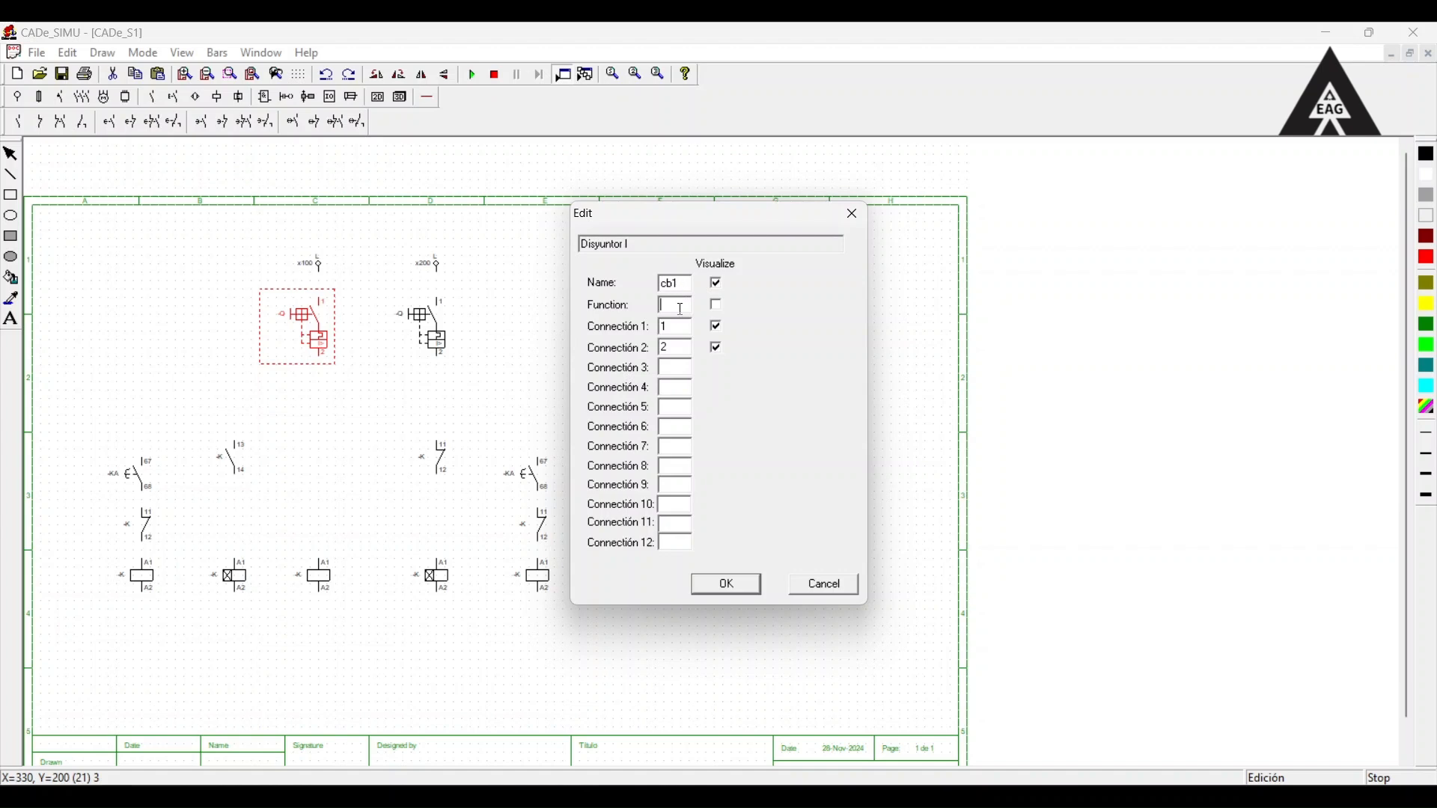
pyautogui.click(725, 584)
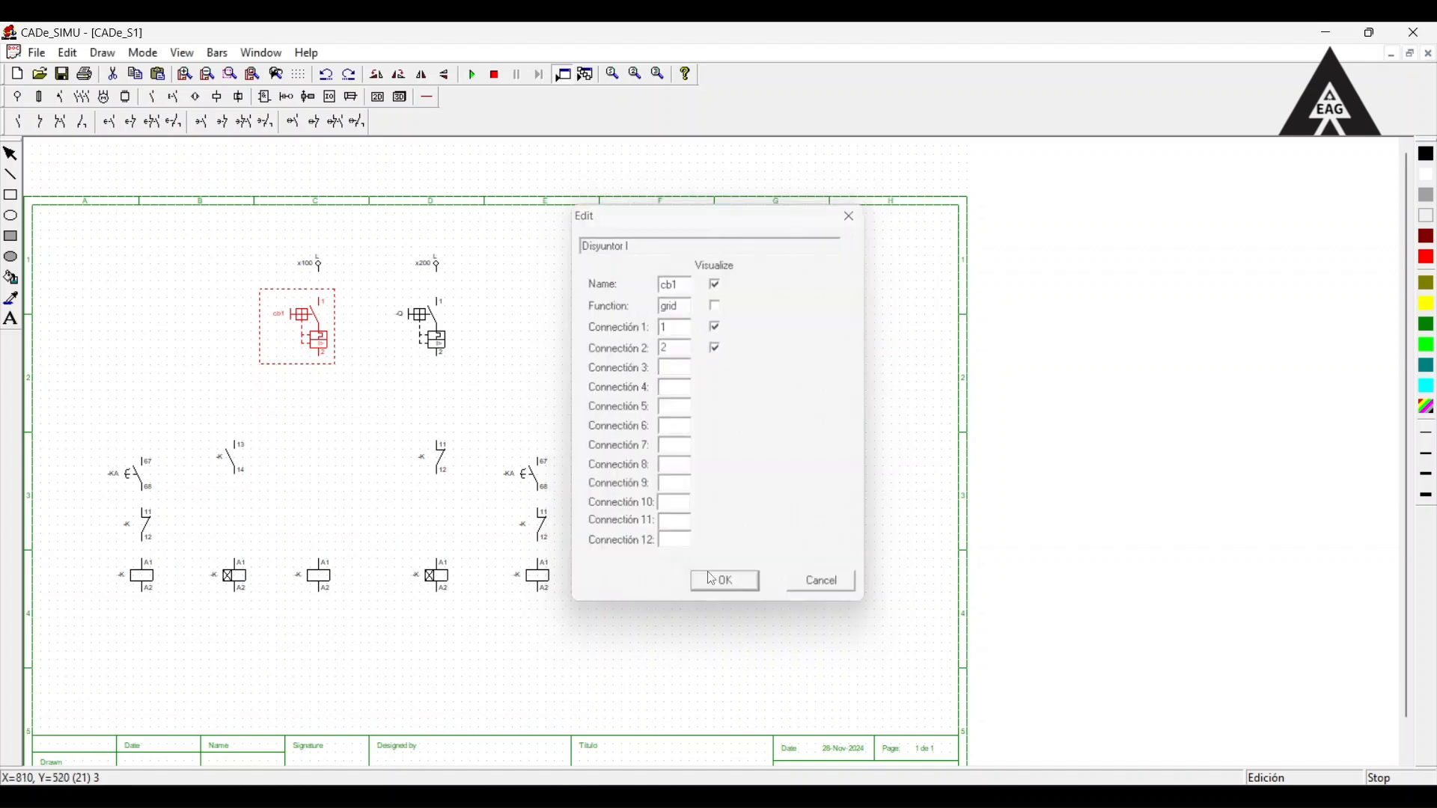
pyautogui.doubleClick(423, 333)
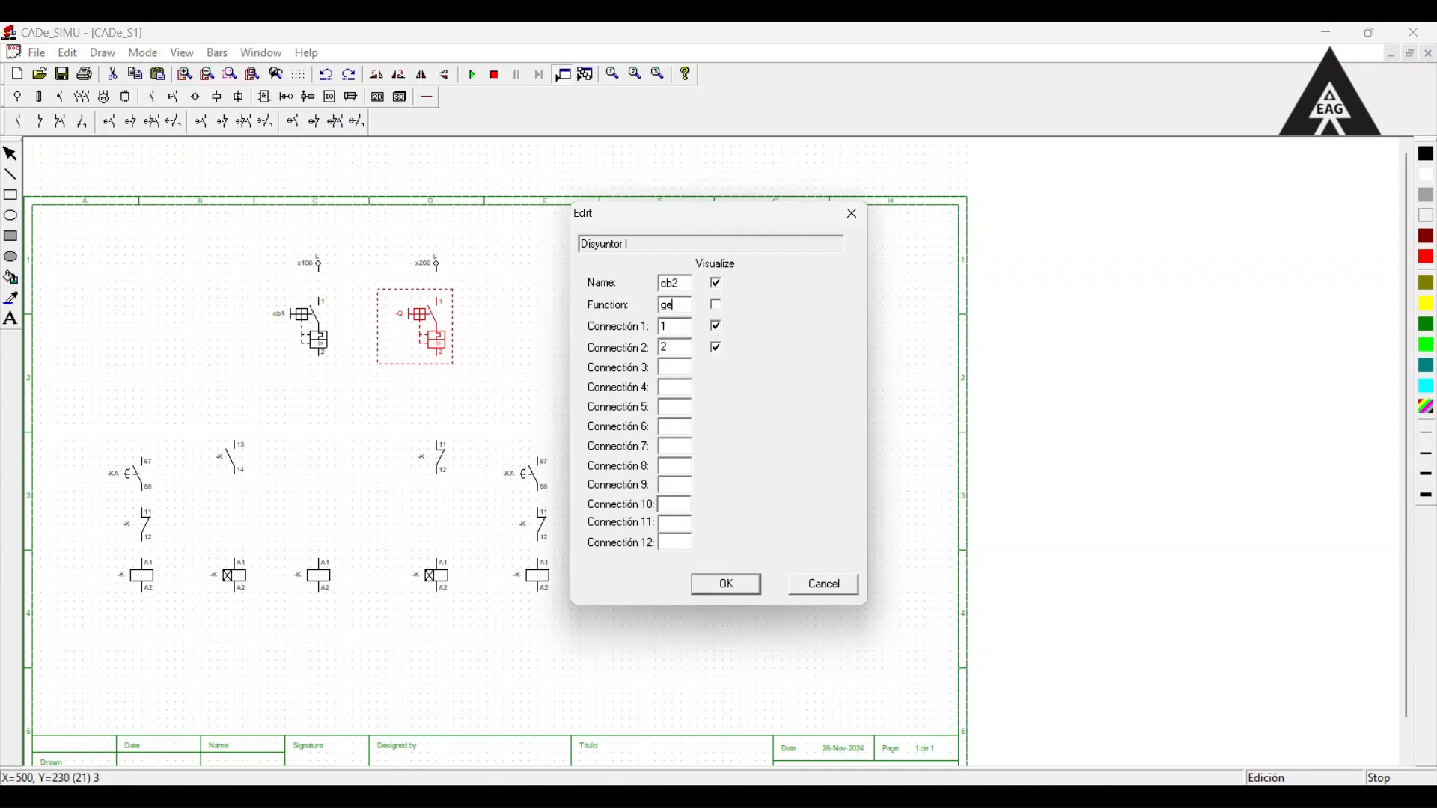
pyautogui.press('Return')
pyautogui.doubleClick(310, 329)
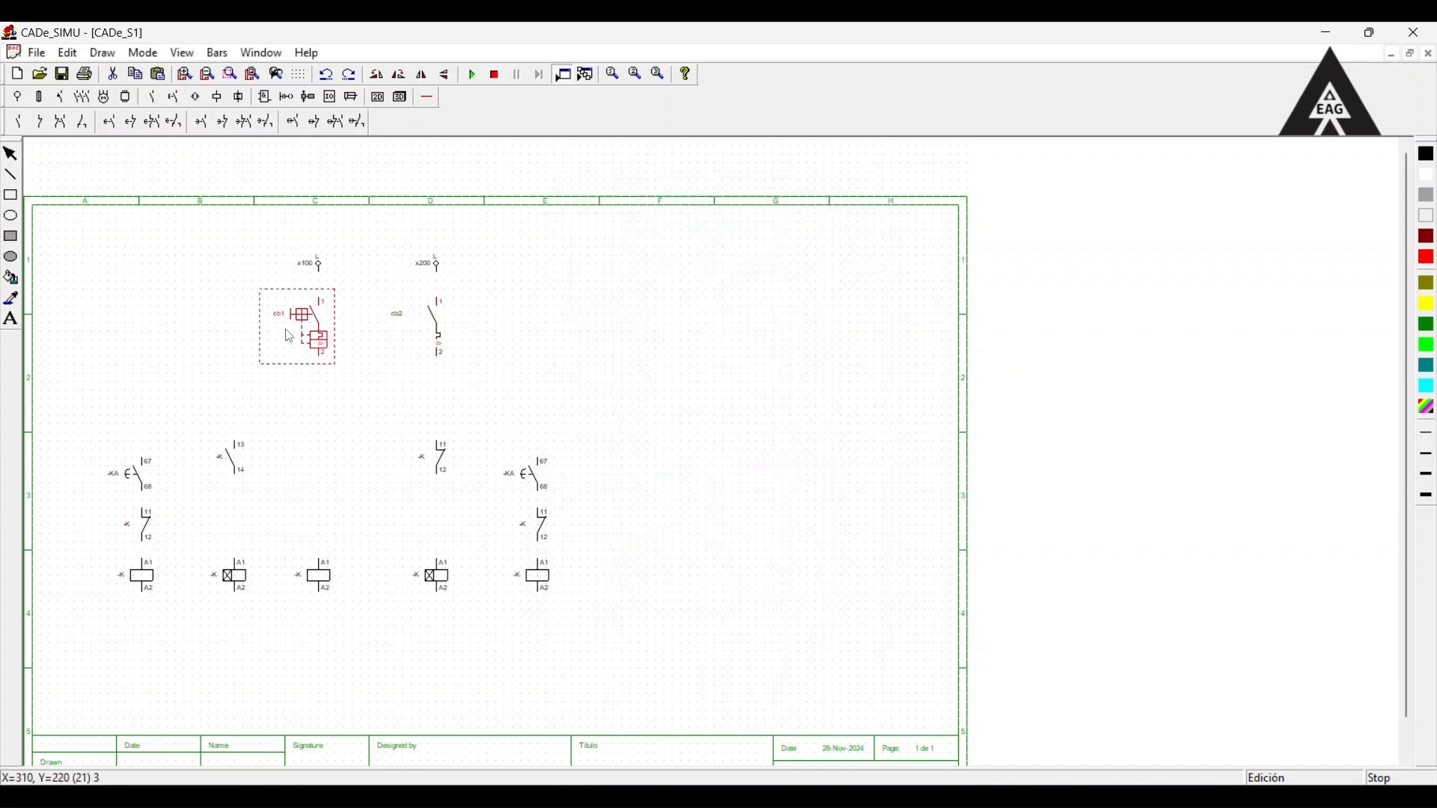
pyautogui.press('Return')
# Name the middle coil below breaker cb1 relay, with the function main.
pyautogui.click(323, 584)
pyautogui.doubleClick(324, 584)
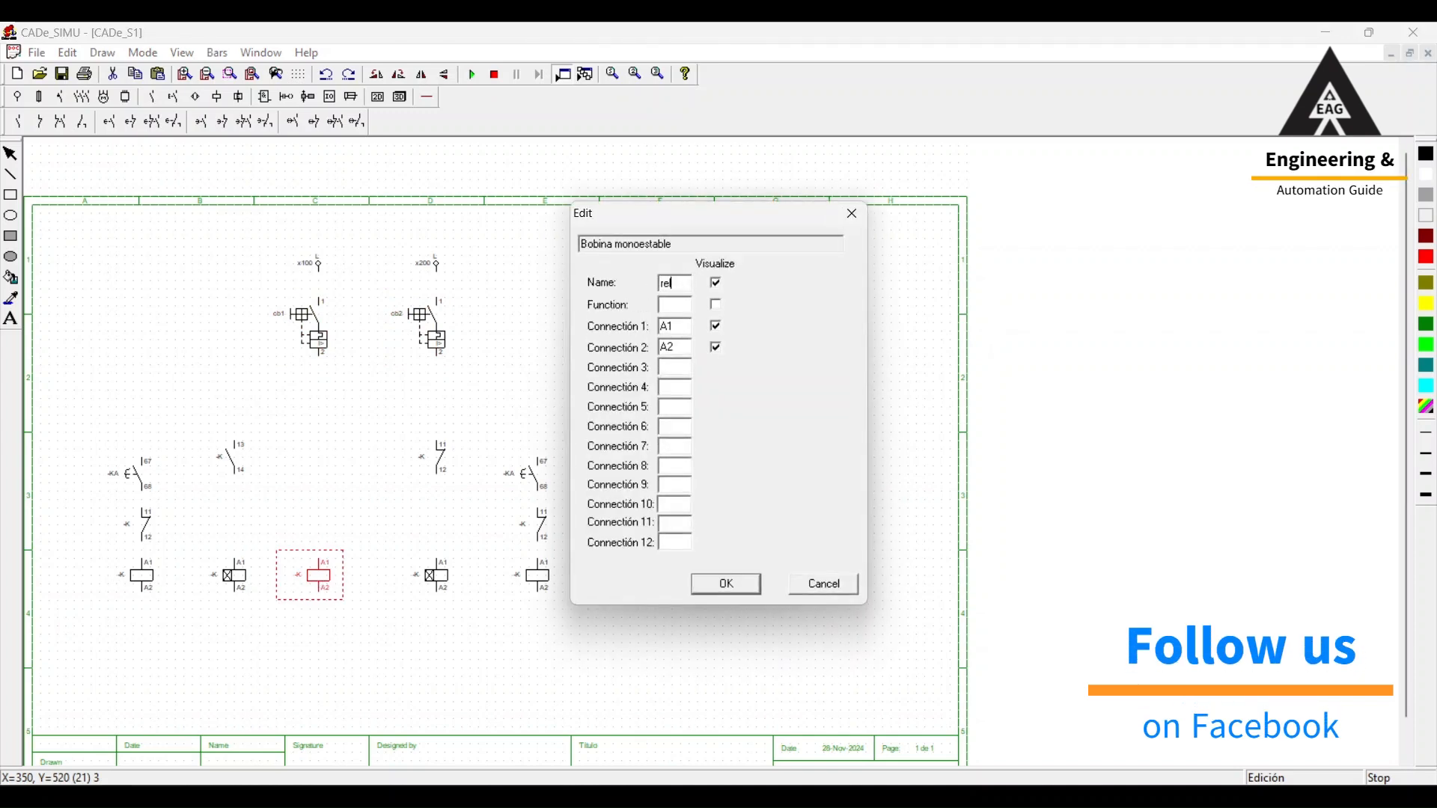
pyautogui.press('Tab')
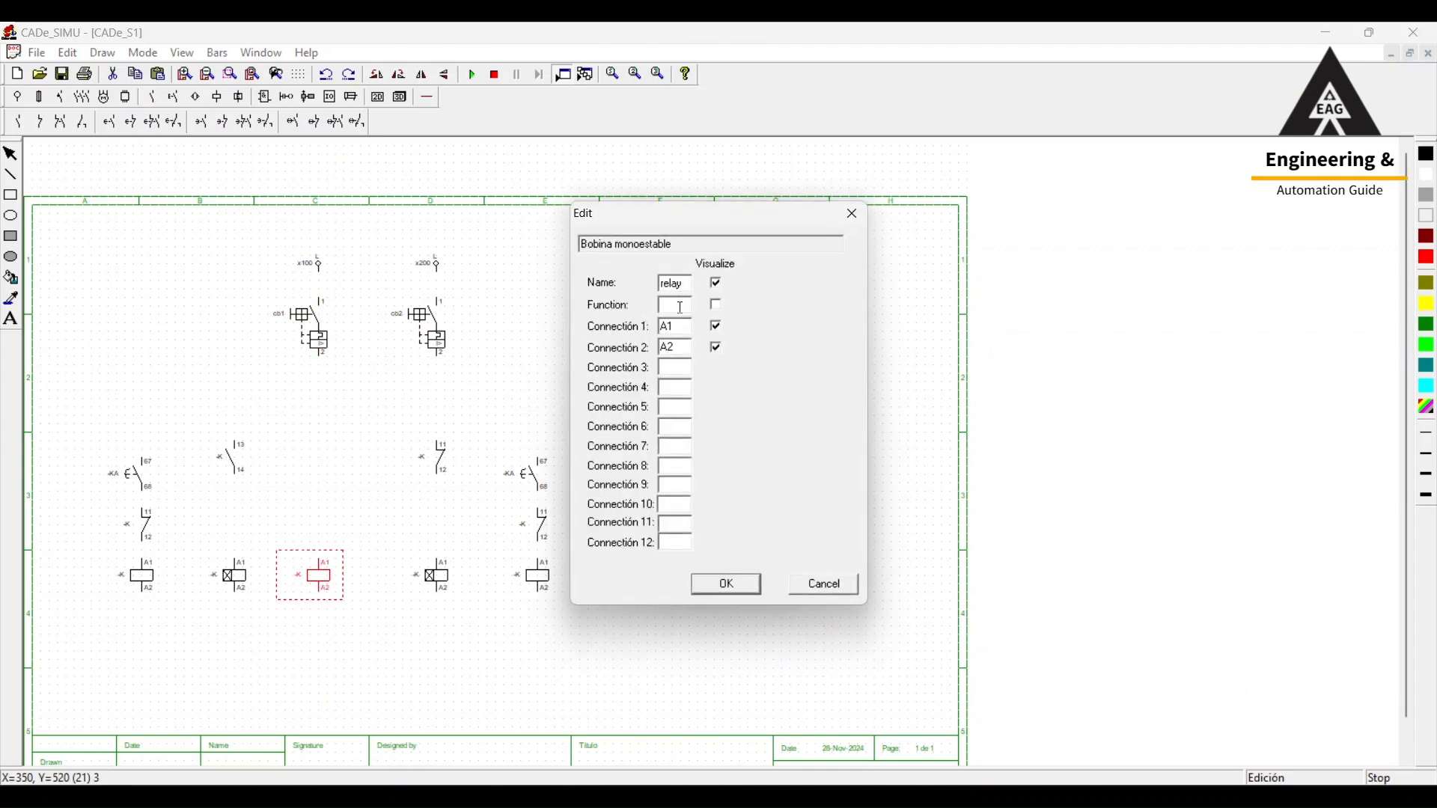
pyautogui.write('main')
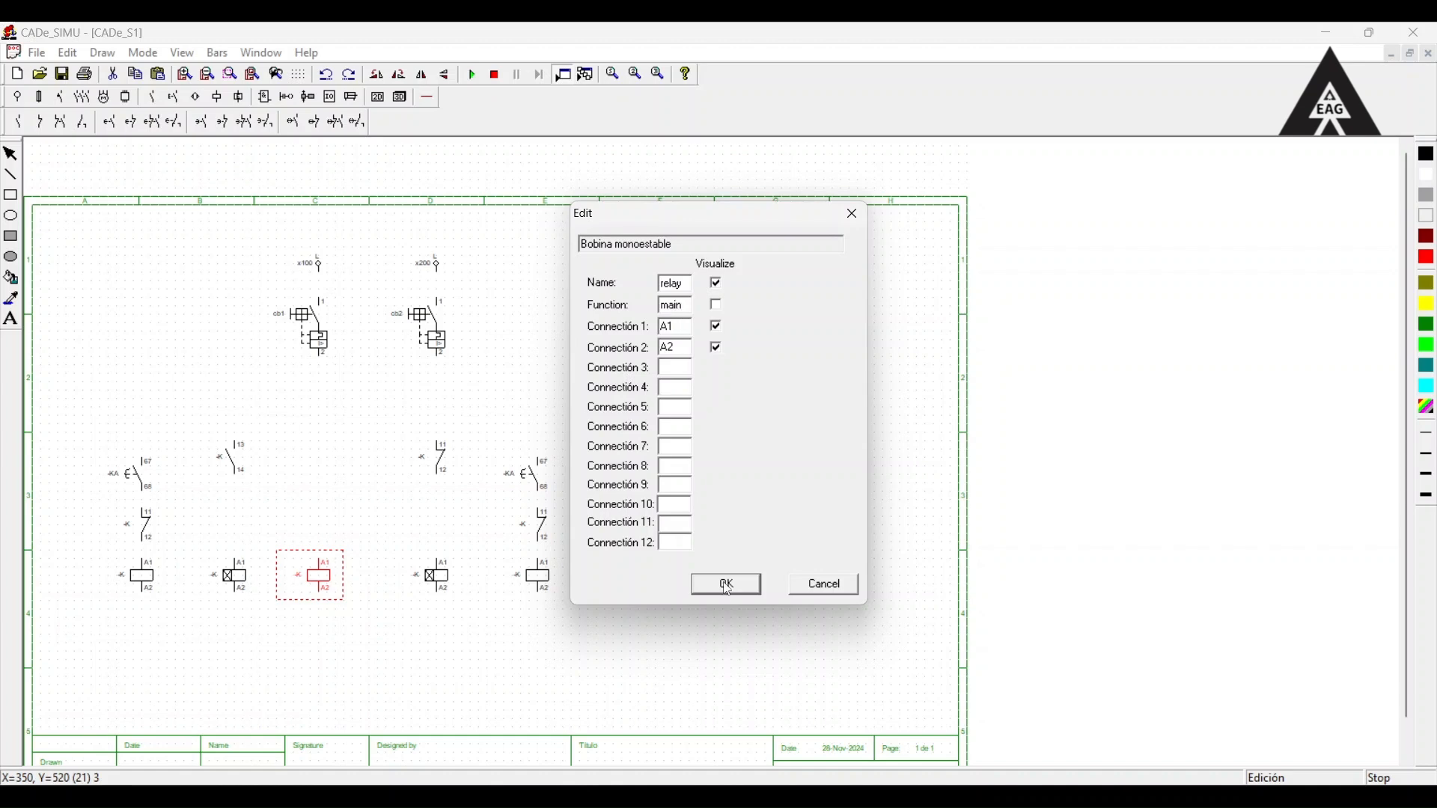
pyautogui.click(727, 588)
# Name the NO contact above the left timer and the NC contact above the right timer relay, both with the function main.
pyautogui.doubleClick(241, 464)
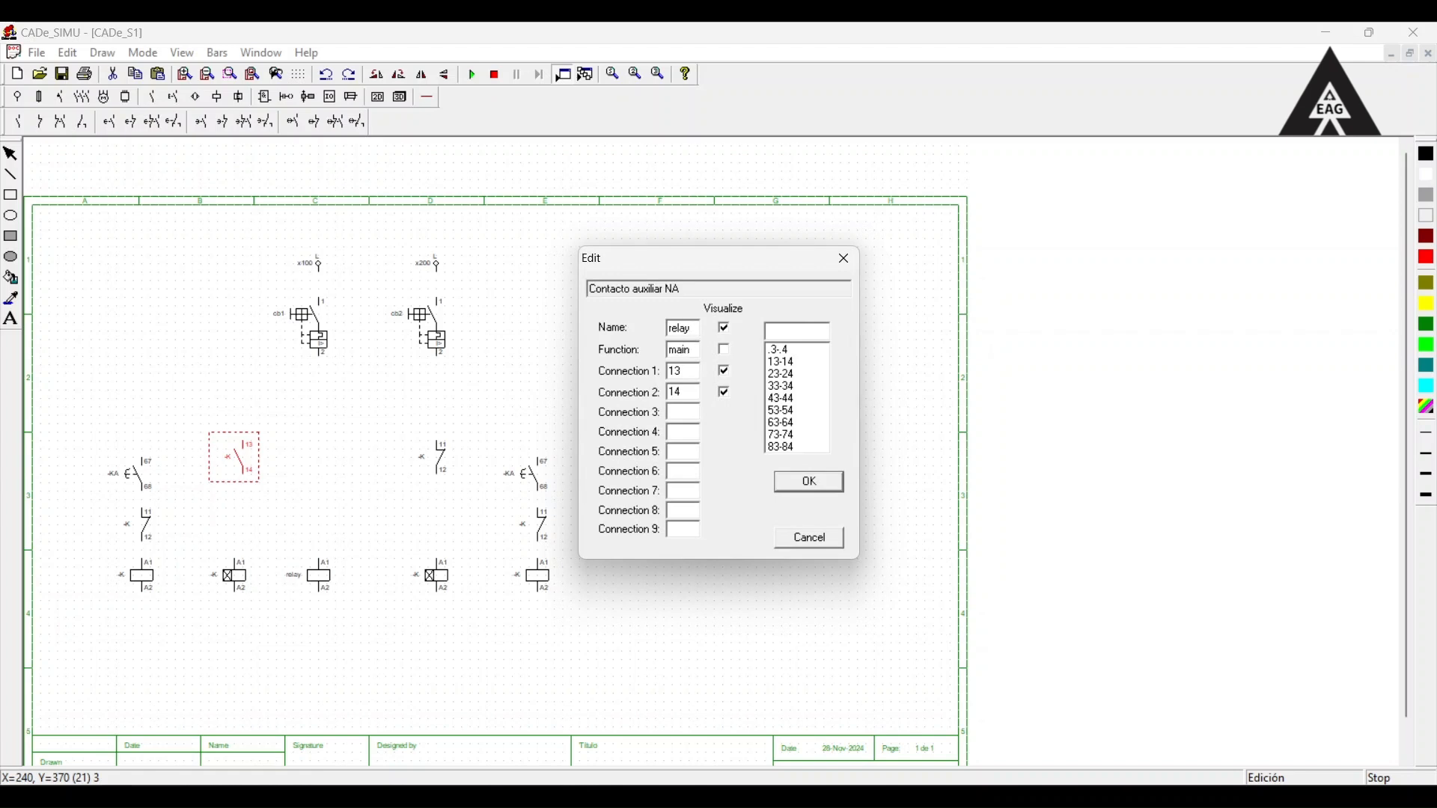
pyautogui.click(809, 482)
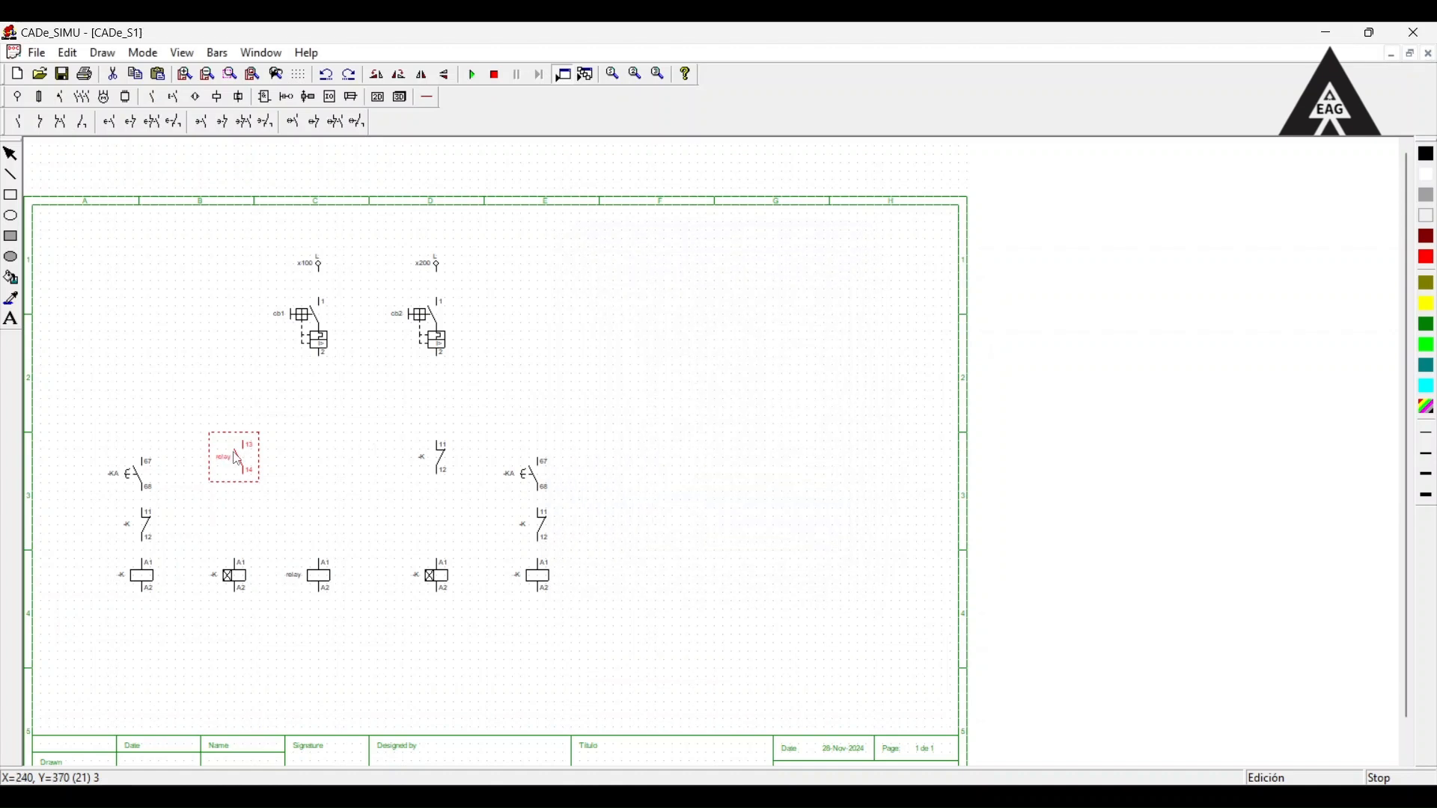
pyautogui.click(283, 442)
pyautogui.doubleClick(433, 458)
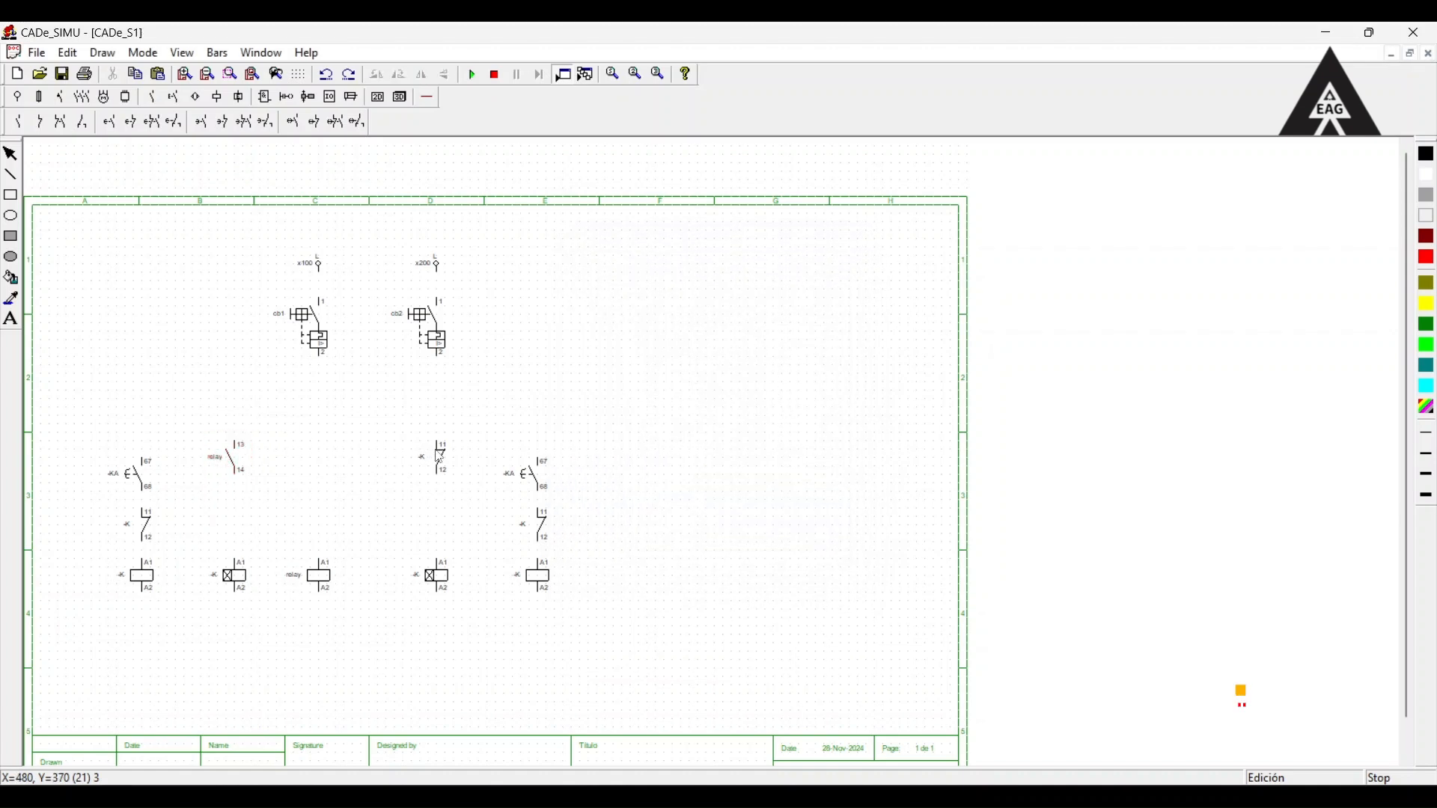
pyautogui.press('BackSpace')
pyautogui.press('BackSpace')
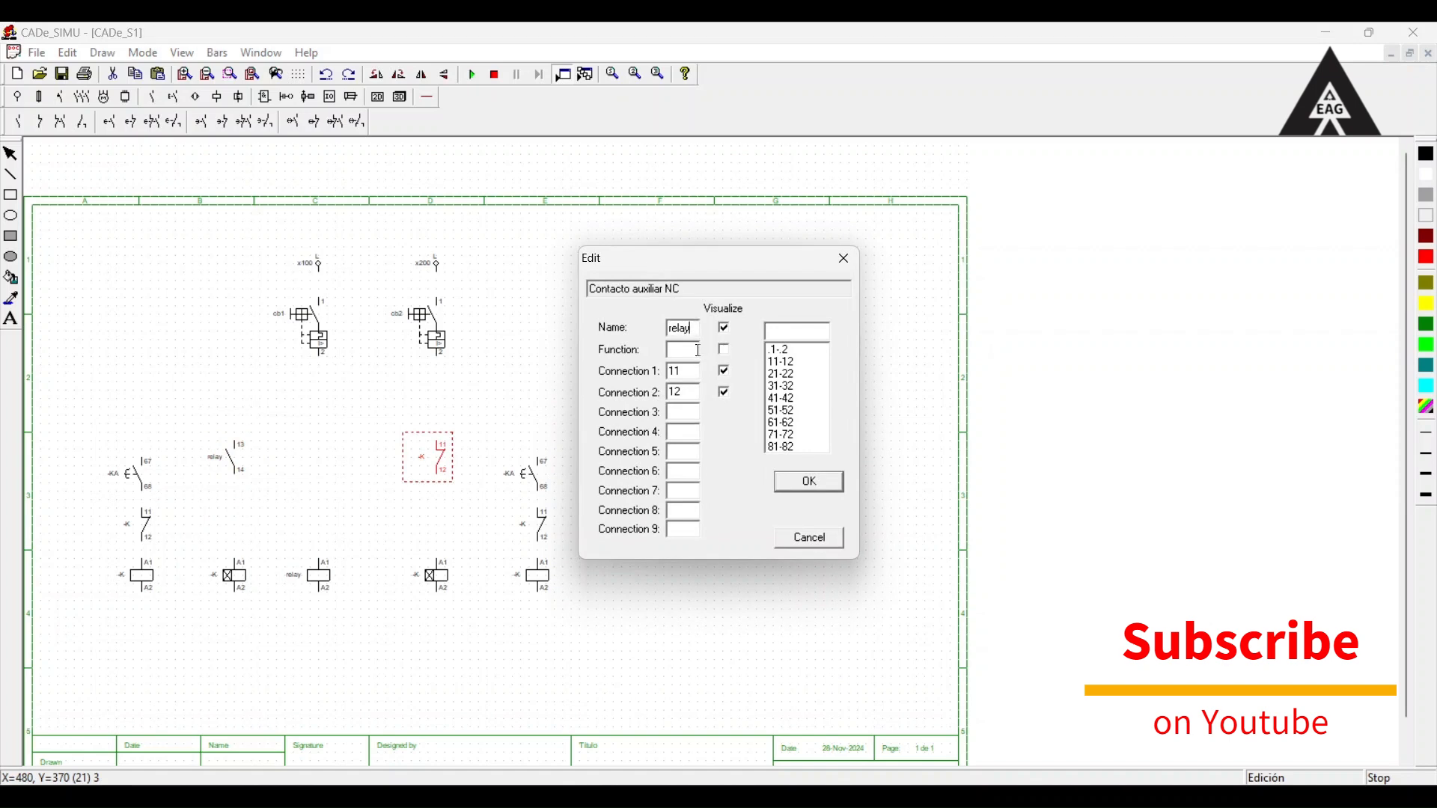
pyautogui.click(698, 350)
pyautogui.write('n')
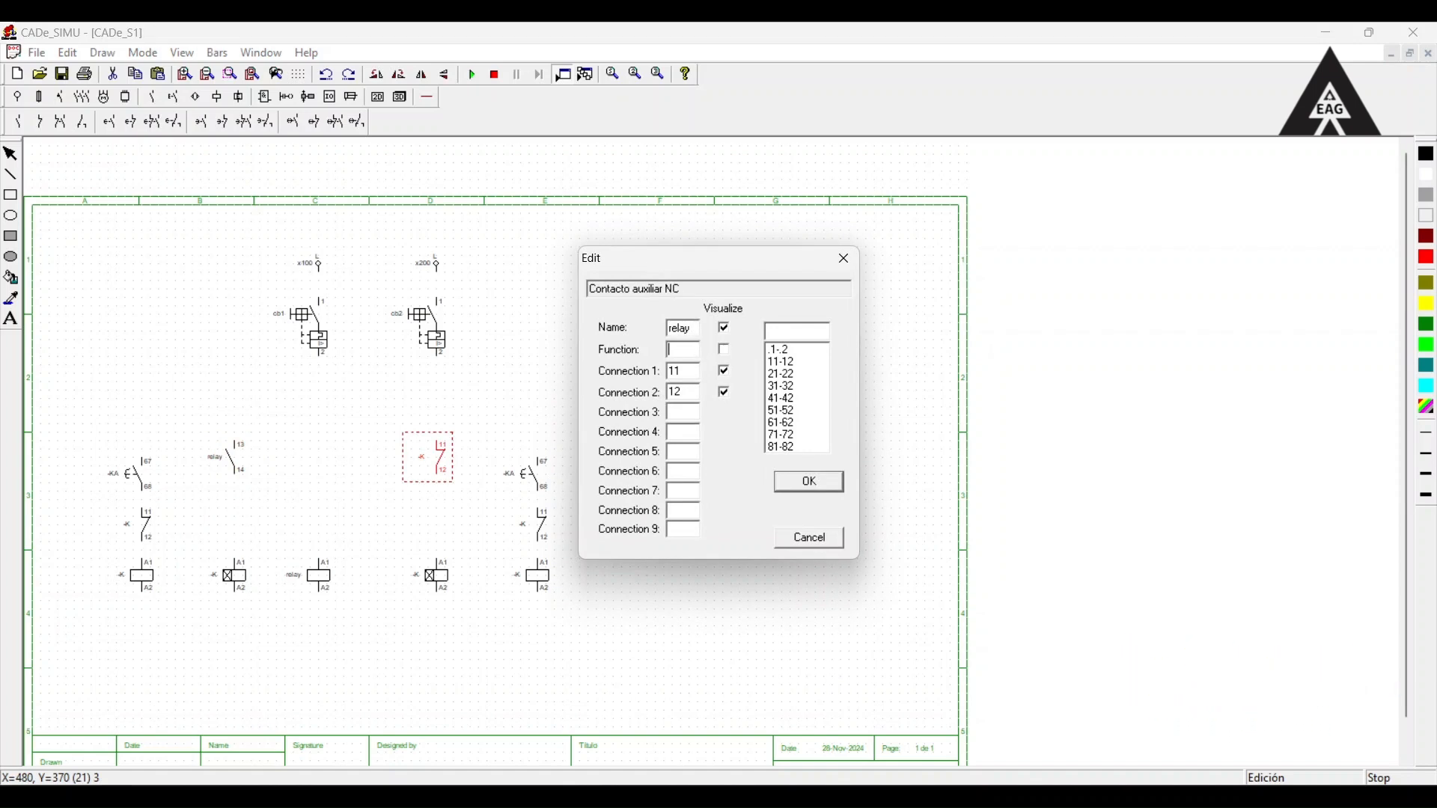
pyautogui.write('main')
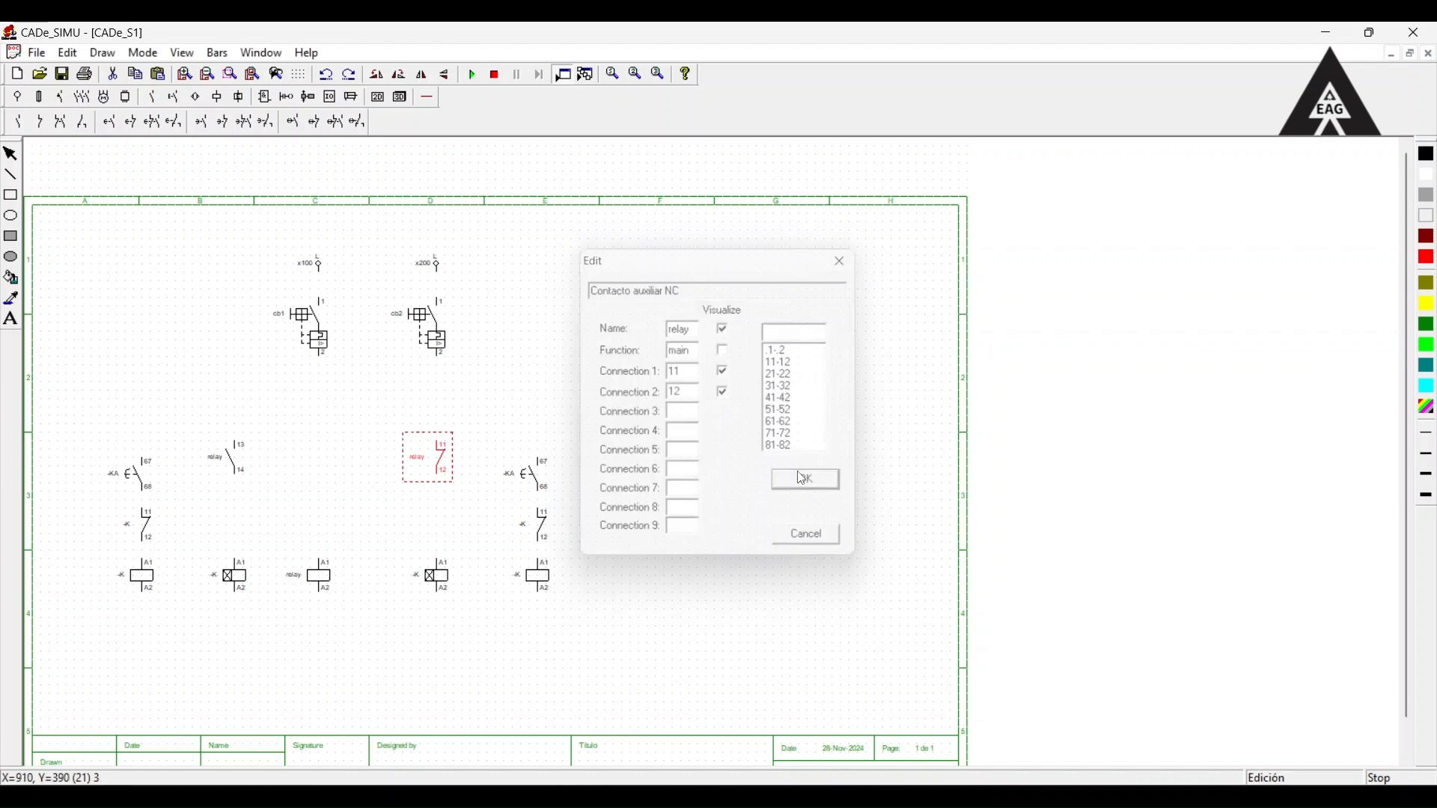
pyautogui.click(804, 477)
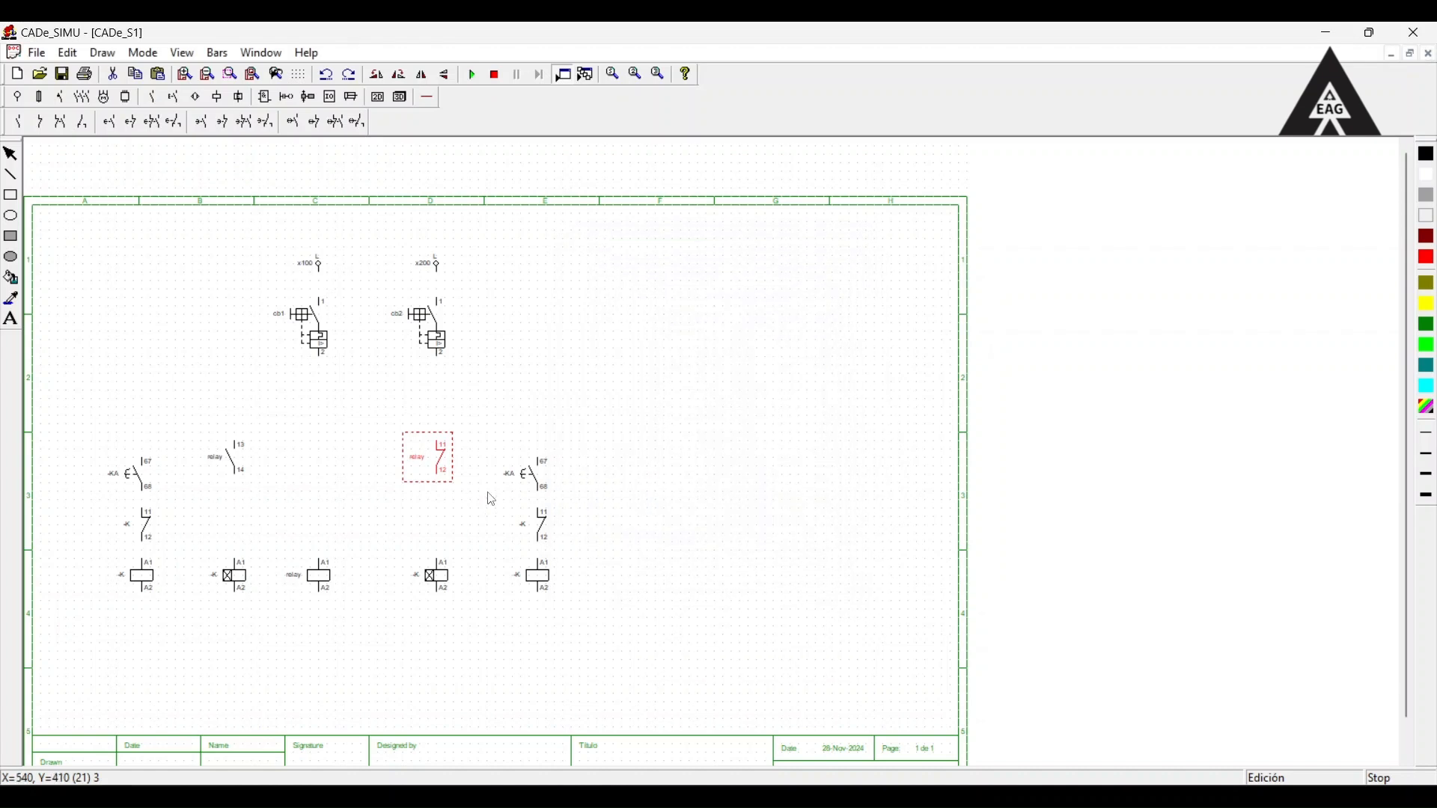
# Name the left timer coil kt1 with the function t1, and set its delay to 5 × 1 second.
pyautogui.doubleClick(230, 575)
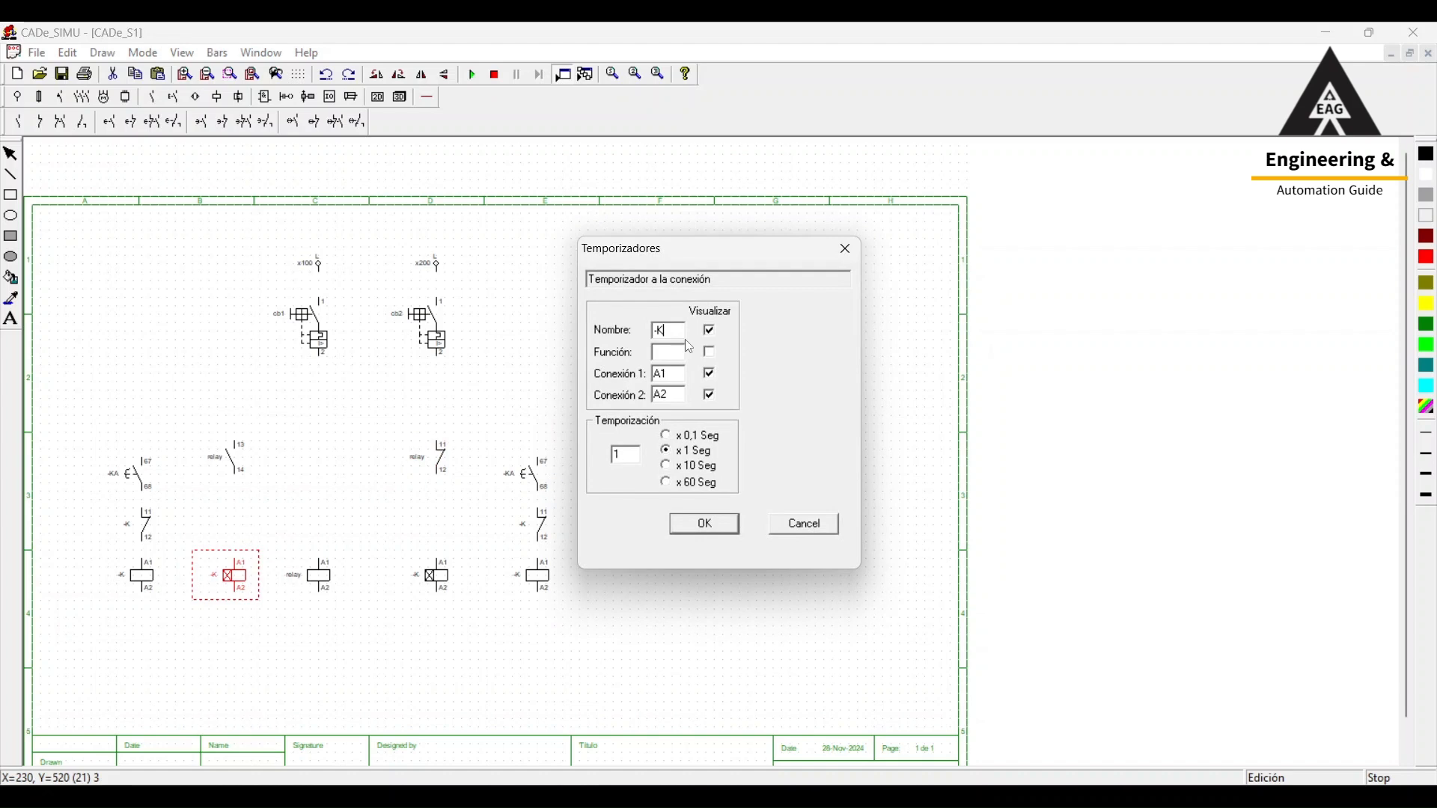
pyautogui.write('kt1')
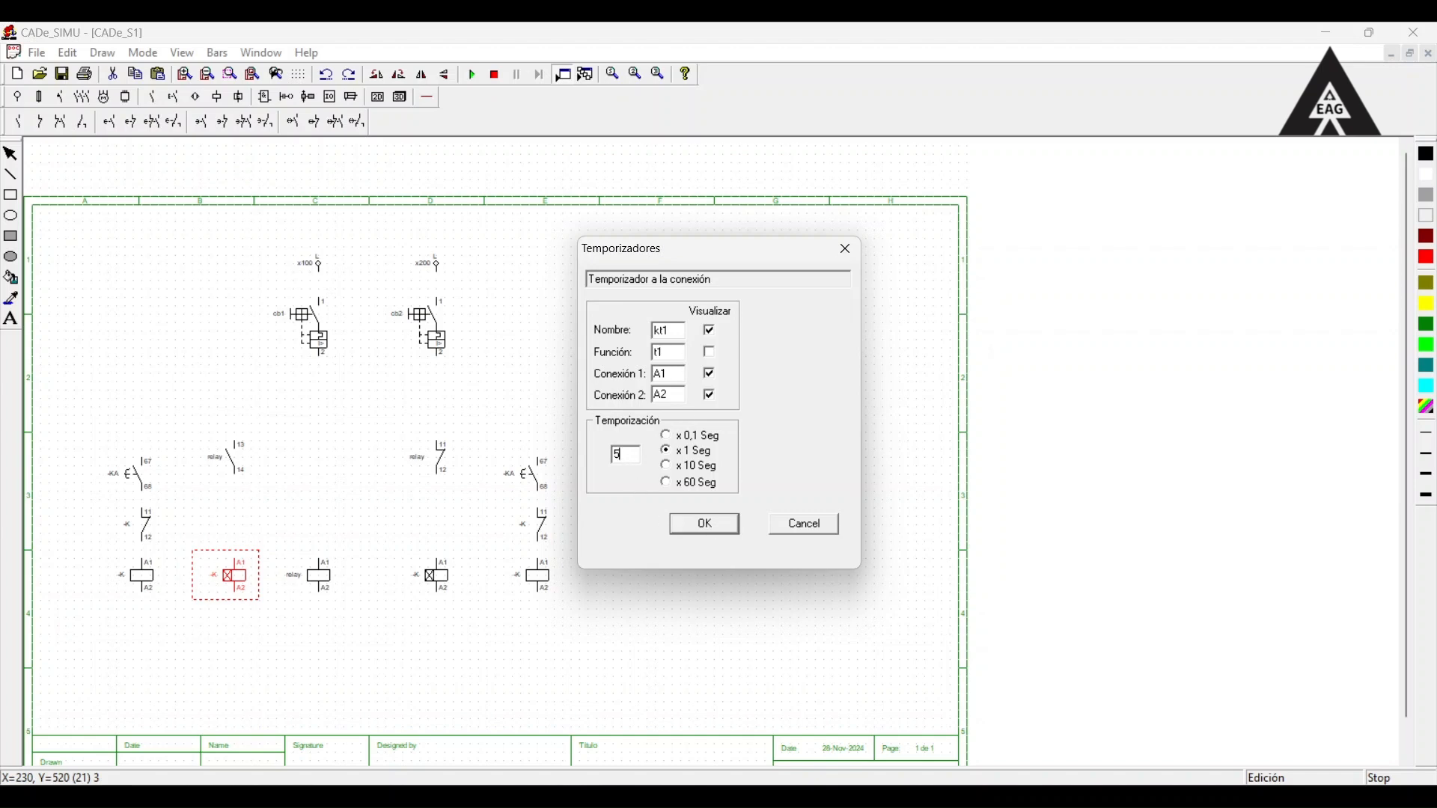
pyautogui.click(699, 534)
# Name the right timer coil kt2 with the function t2, and set its delay to 5 × 1 second.
pyautogui.doubleClick(431, 577)
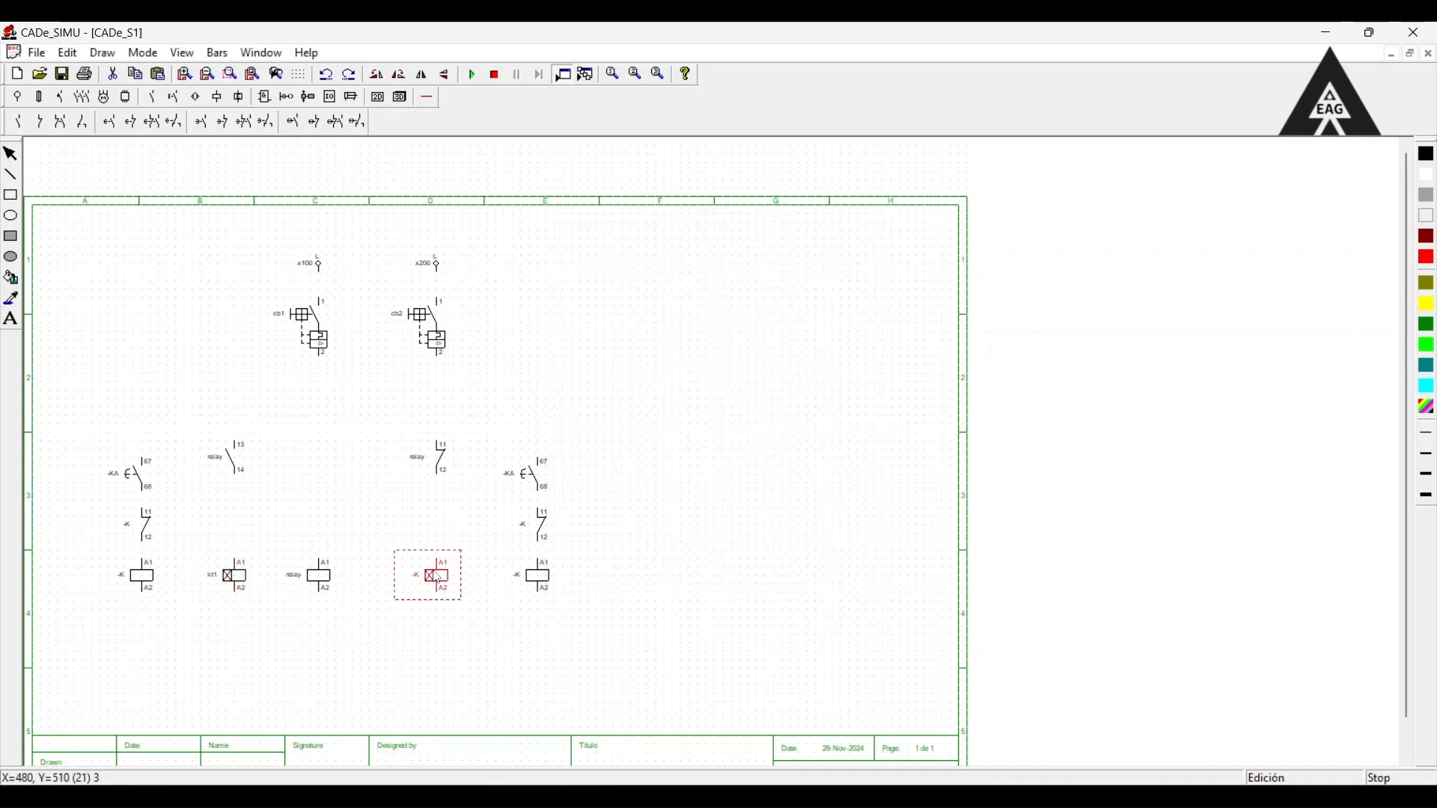
pyautogui.press('BackSpace')
pyautogui.press('BackSpace')
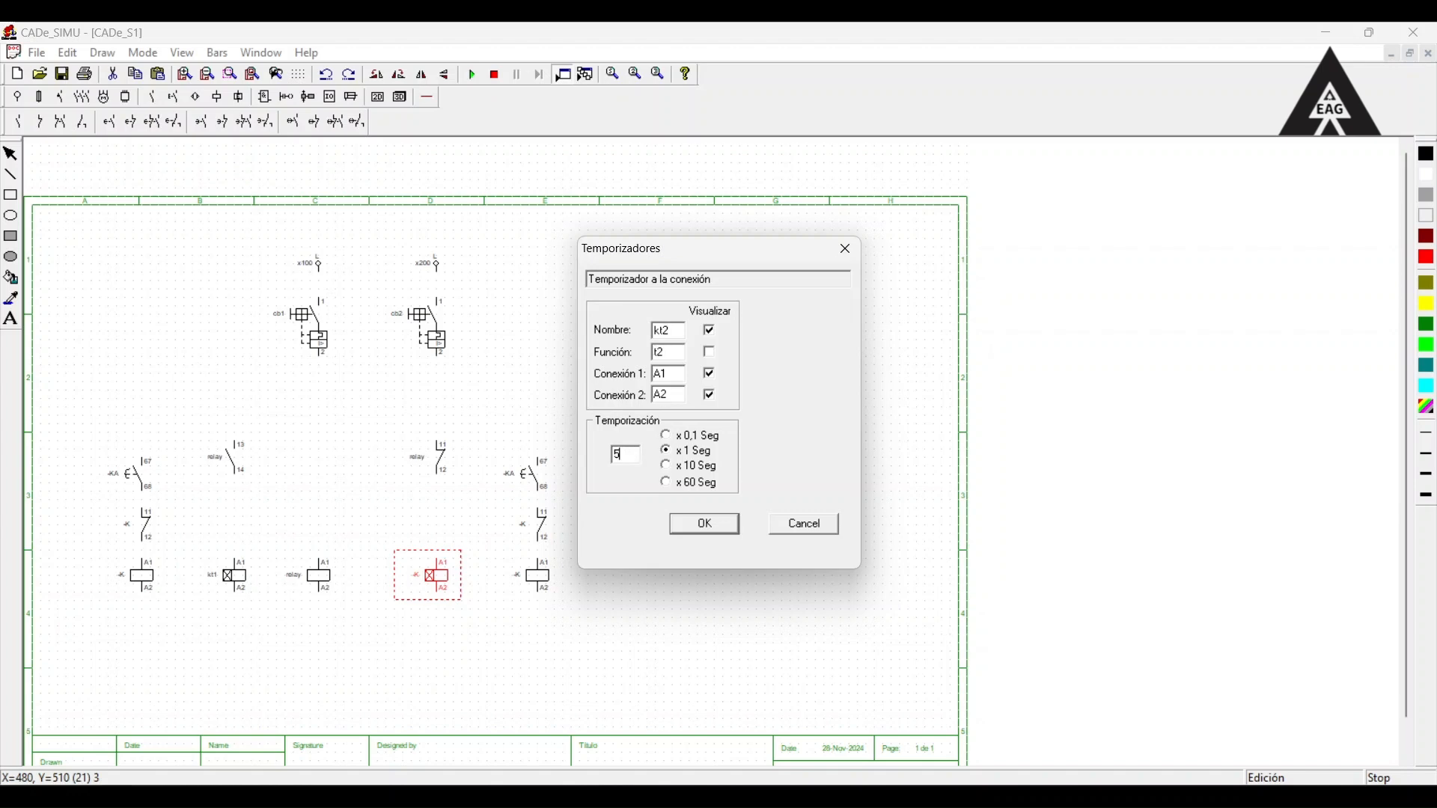
pyautogui.click(690, 535)
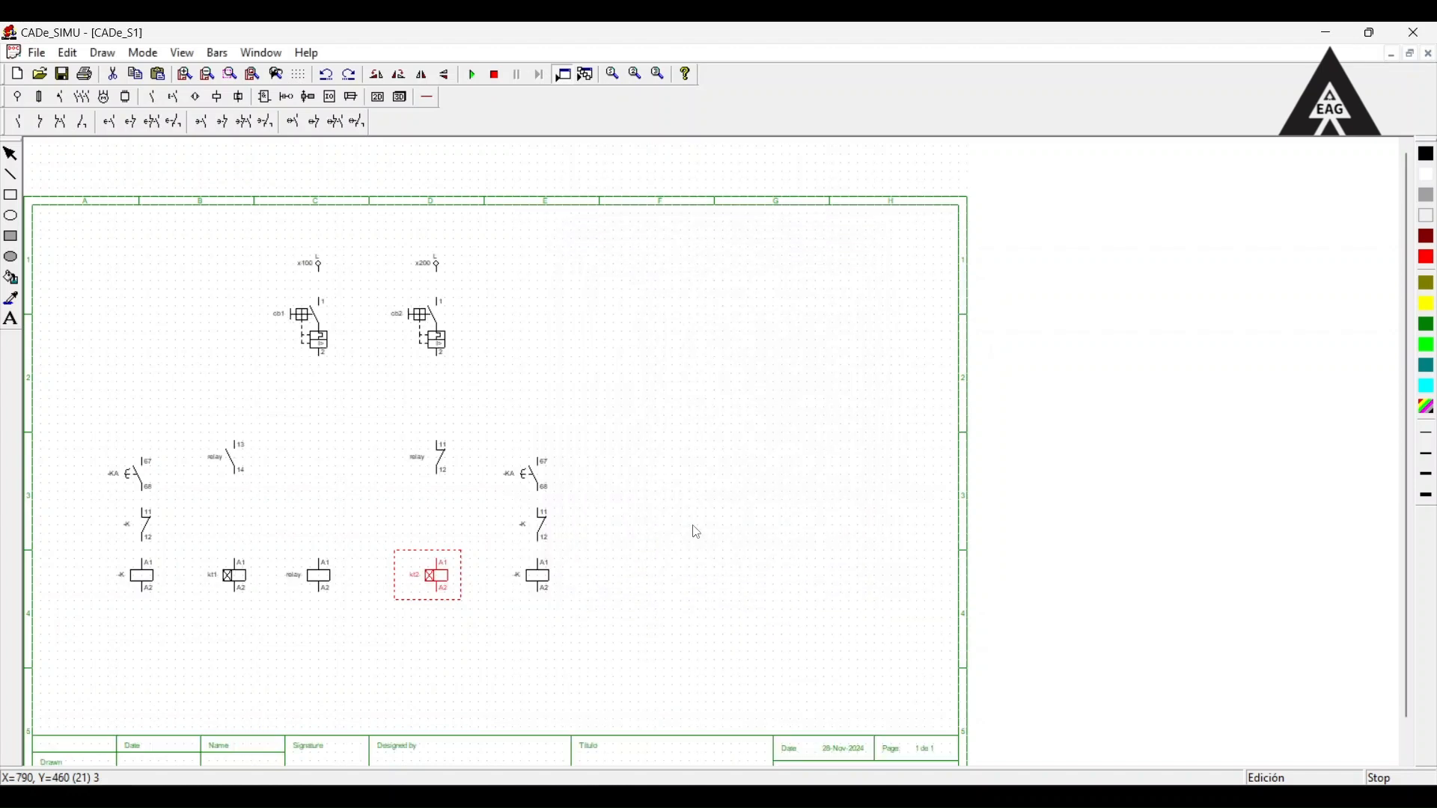
# Name the rightmost timed NO contact kt2 and the leftmost timed NO contact kt1.
pyautogui.click(536, 477)
pyautogui.doubleClick(536, 477)
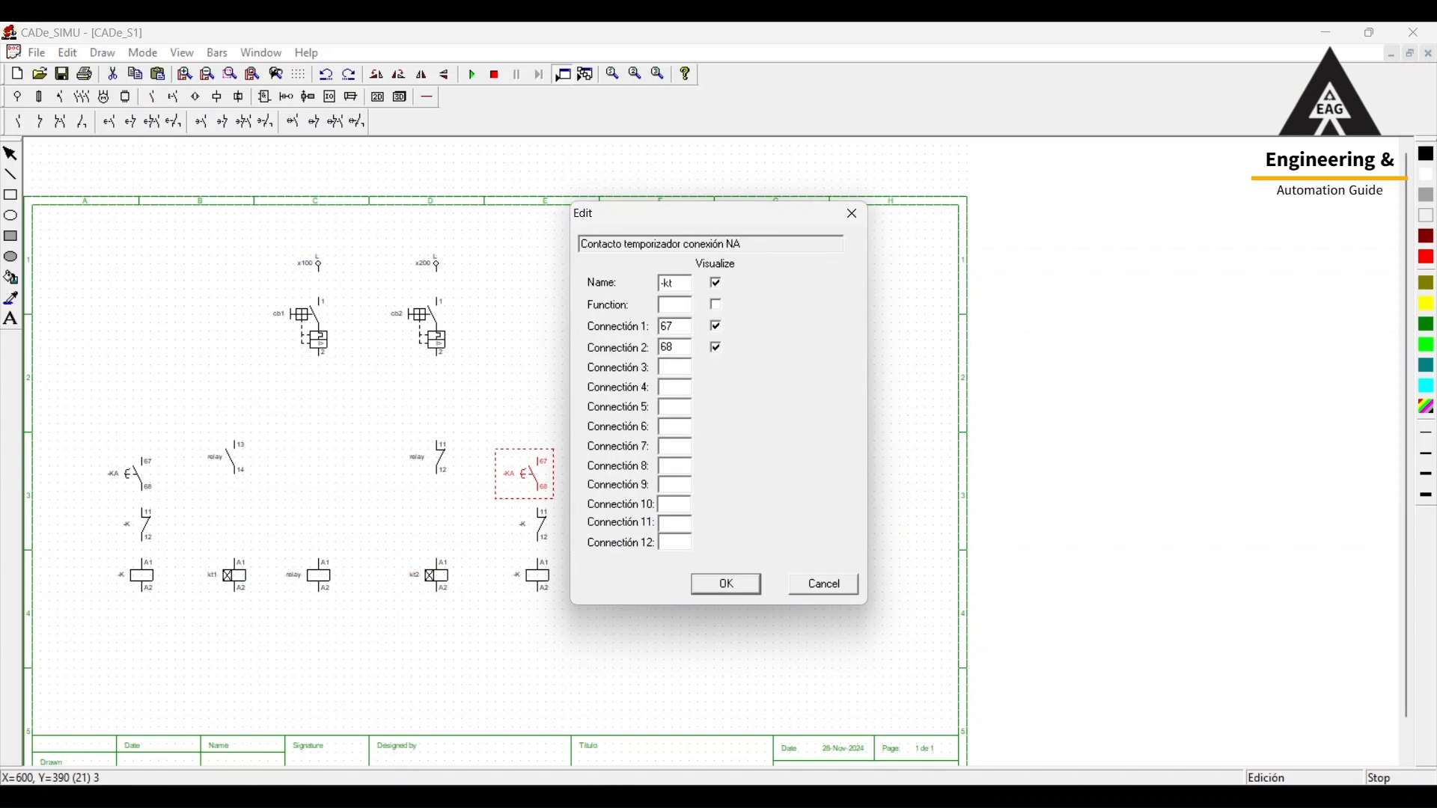
pyautogui.write('kt')
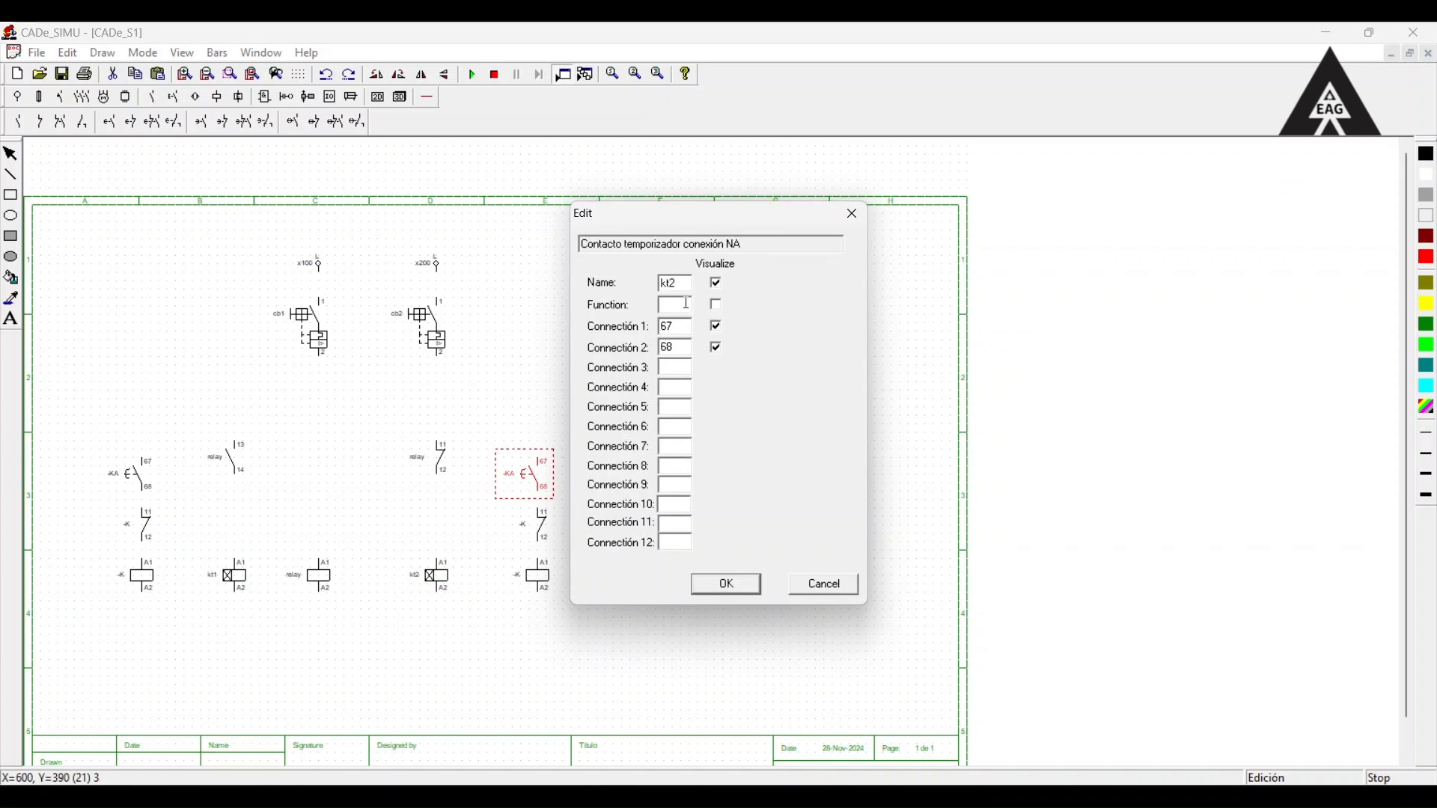
pyautogui.click(727, 584)
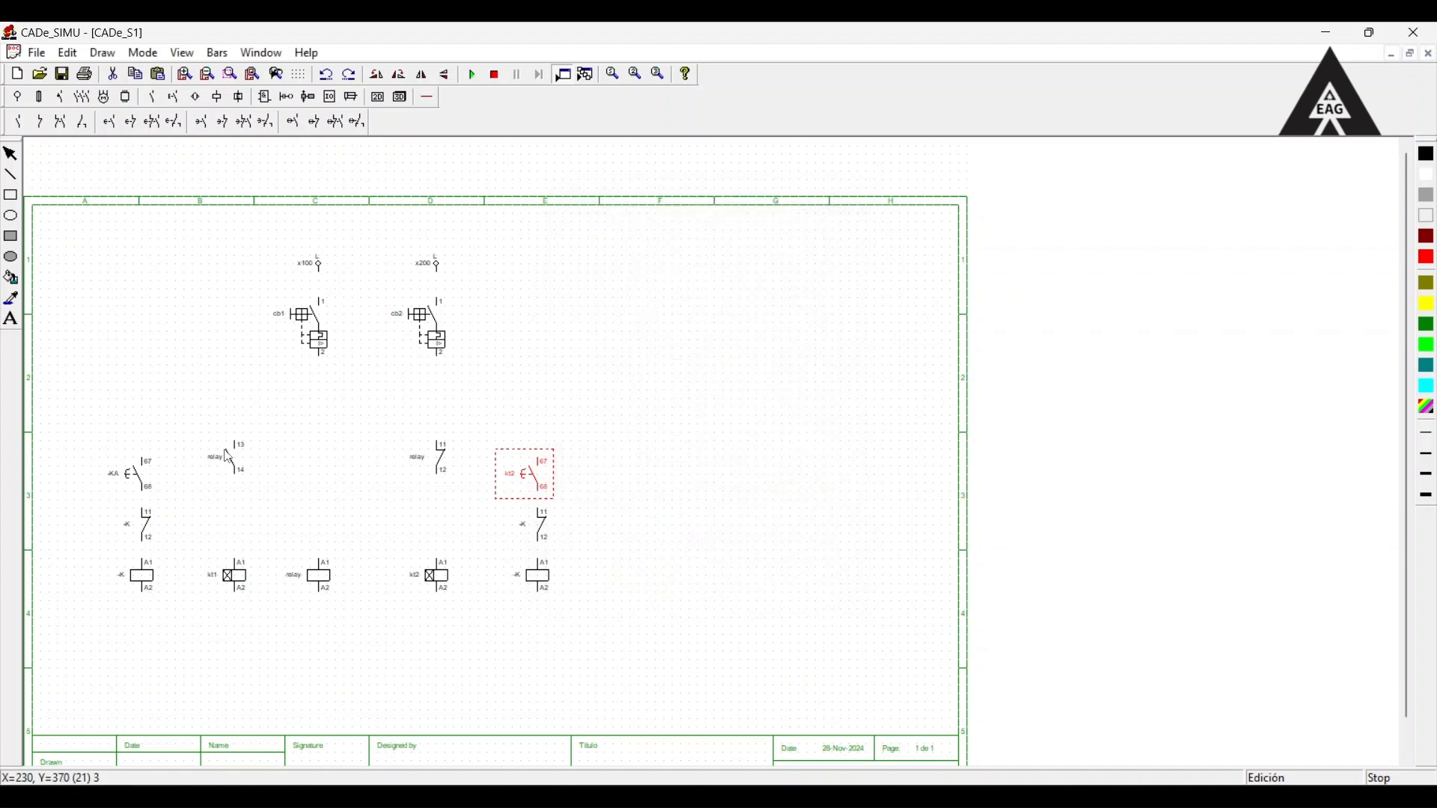
pyautogui.doubleClick(137, 476)
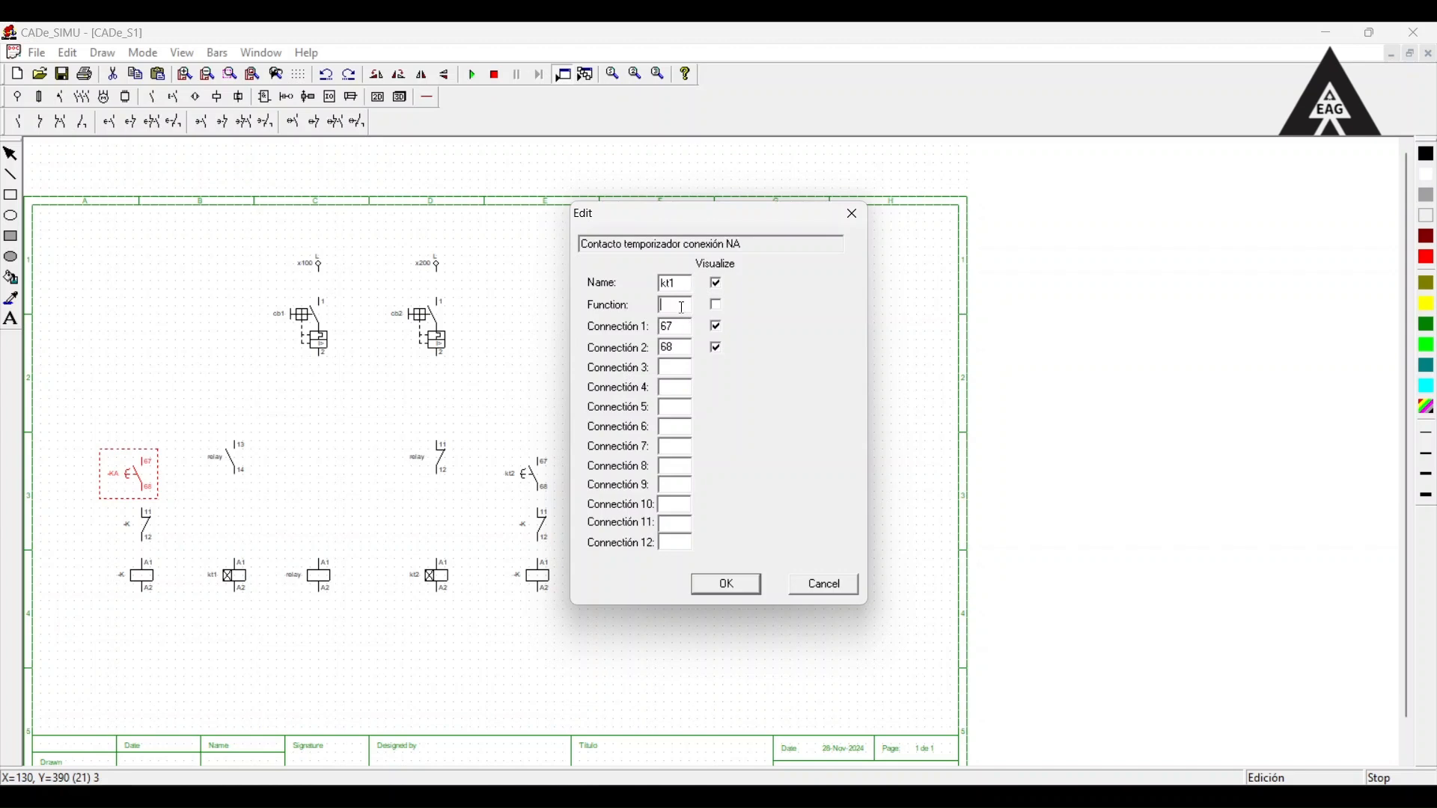
pyautogui.click(728, 587)
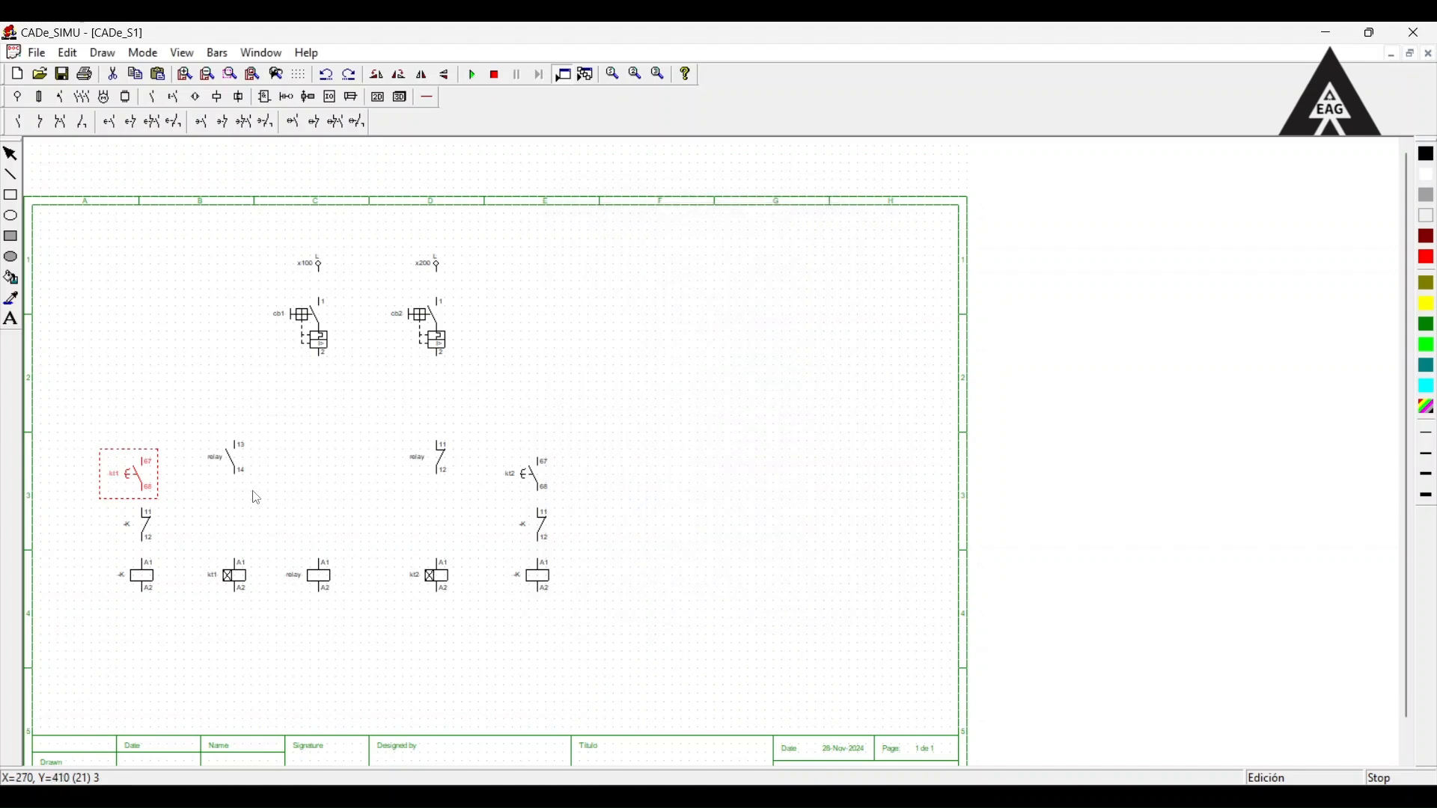
# Name the leftmost coil and the NC contact above the rightmost coil km1, both with the function m1.
pyautogui.doubleClick(137, 574)
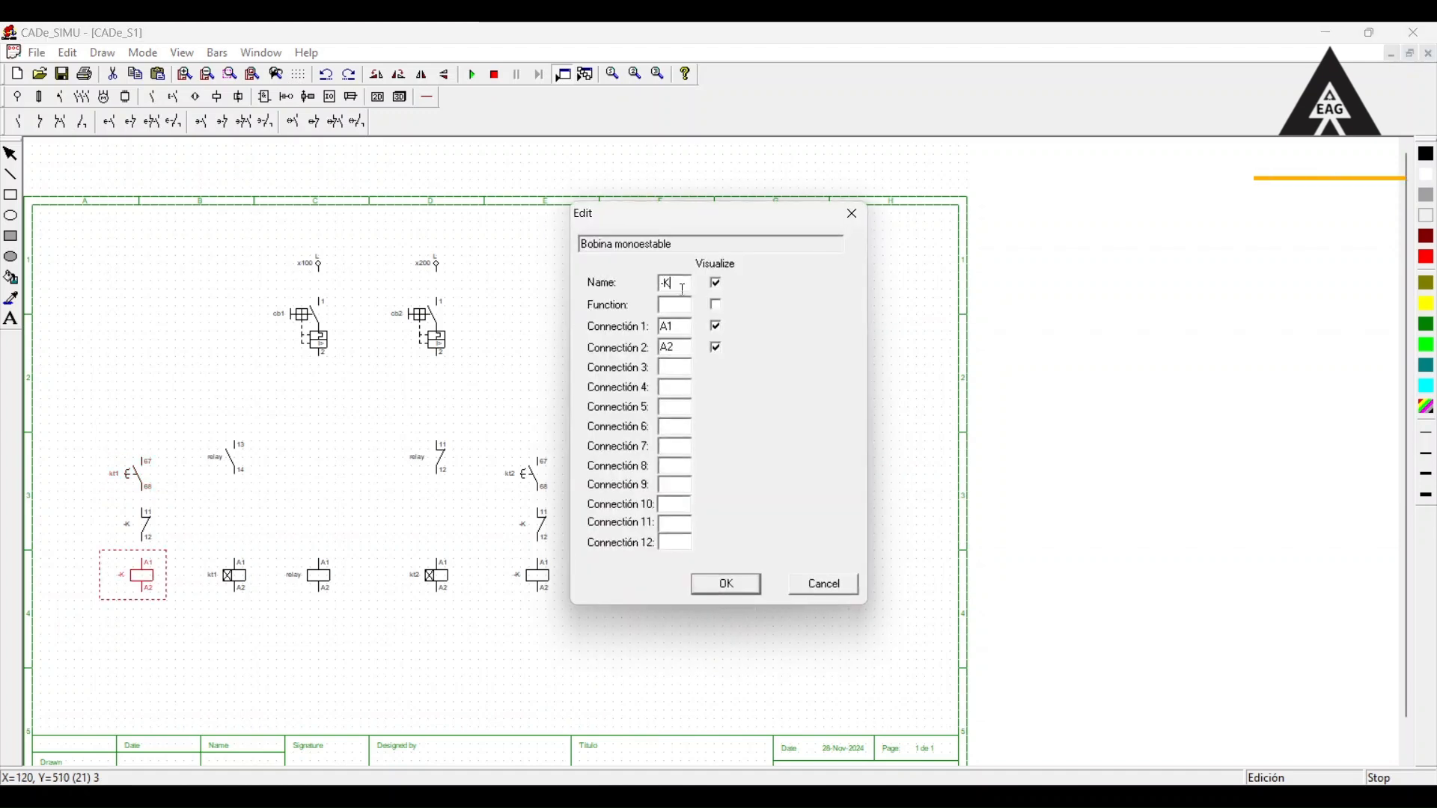
pyautogui.write('km1')
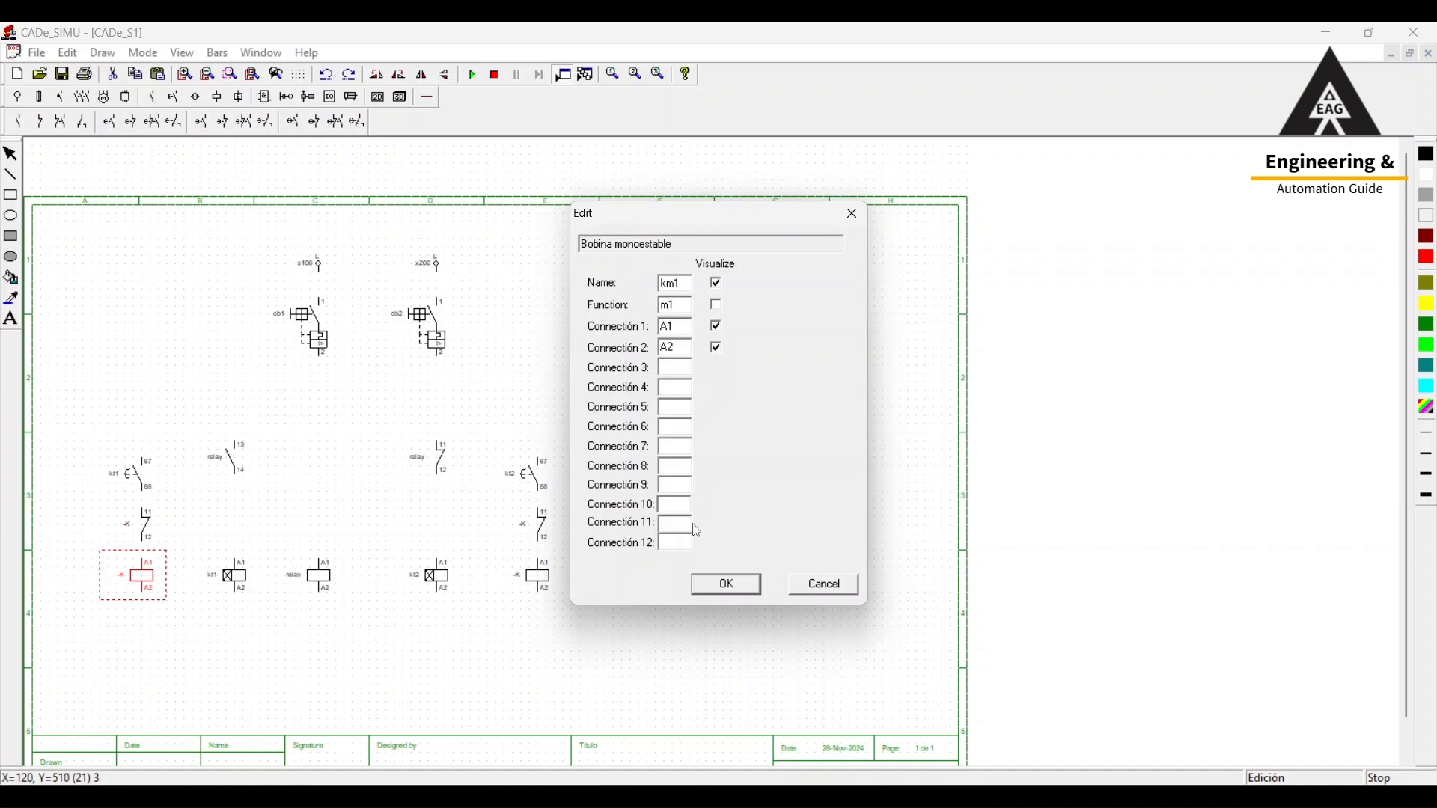
pyautogui.click(726, 584)
pyautogui.doubleClick(521, 525)
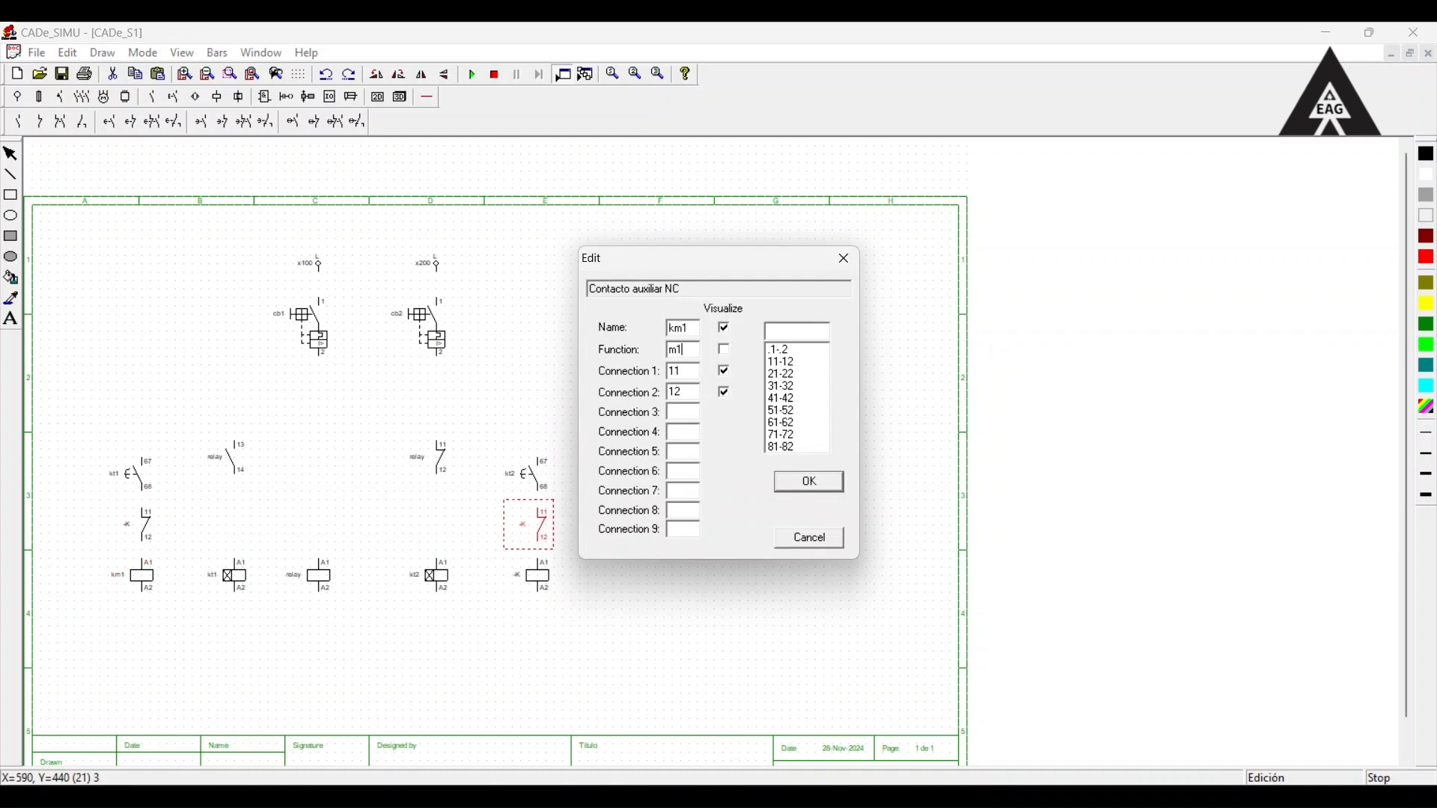
pyautogui.click(808, 482)
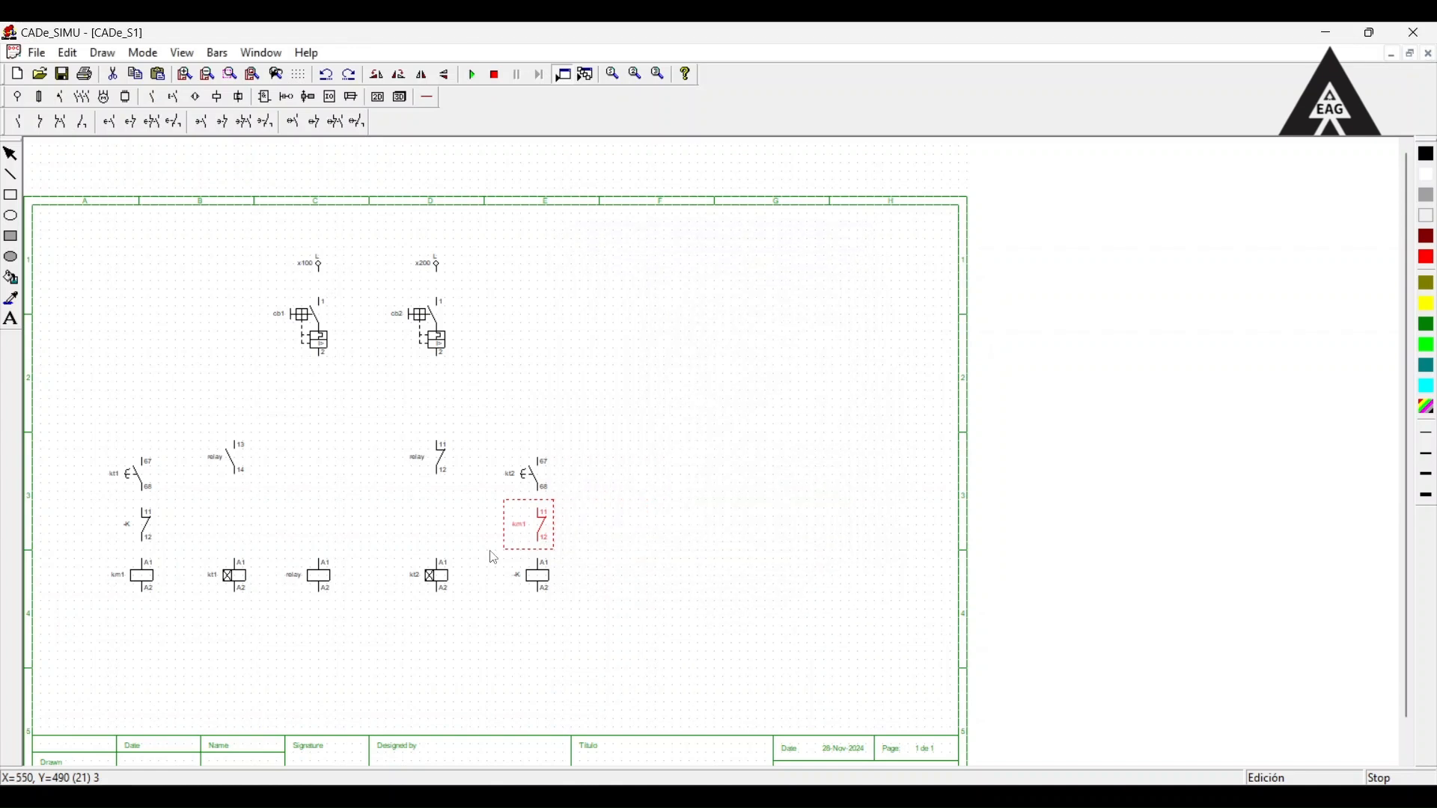
# Name the rightmost coil km2, and the NC contact above coil km1 km2 with the function m2.
pyautogui.doubleClick(533, 575)
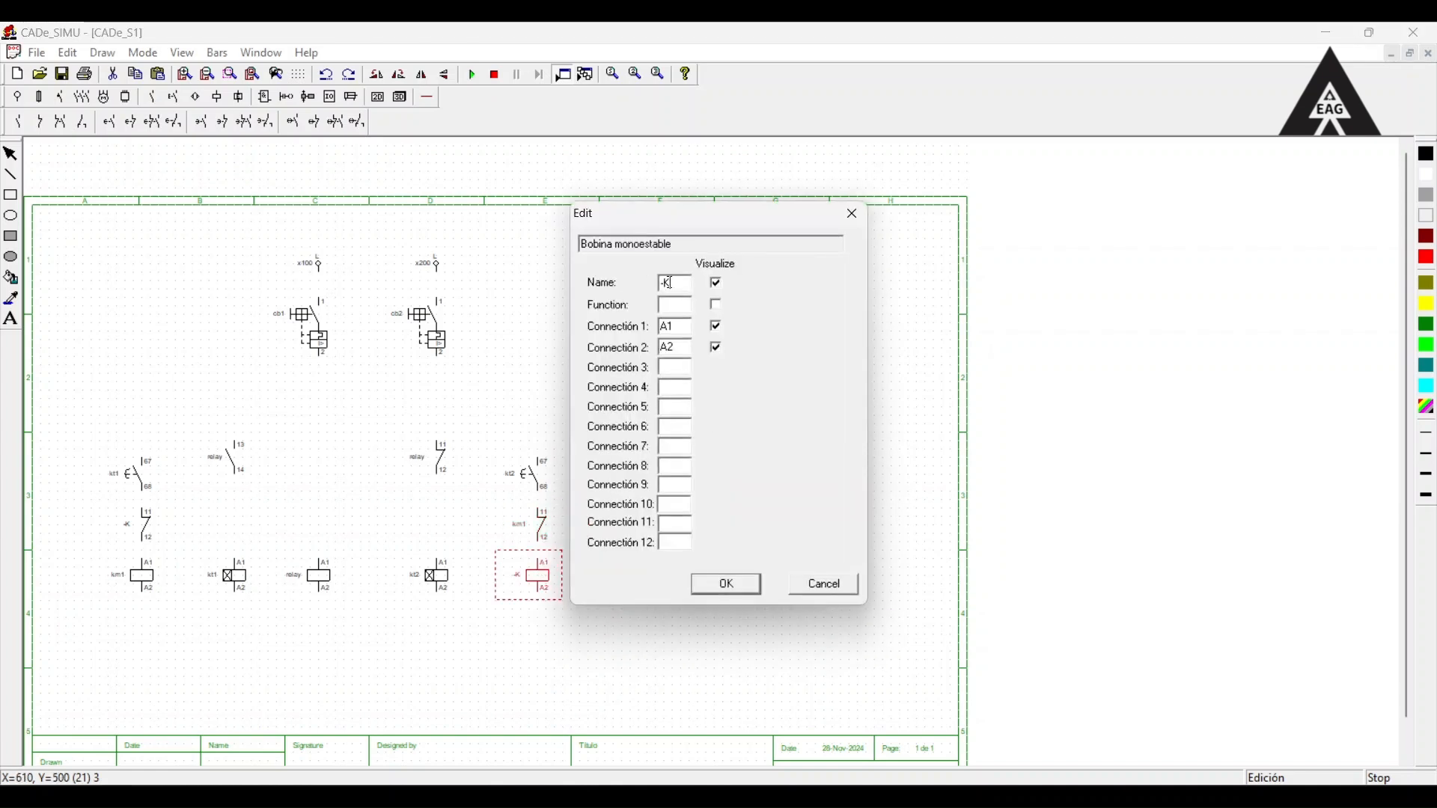
pyautogui.write('km2')
pyautogui.click(710, 585)
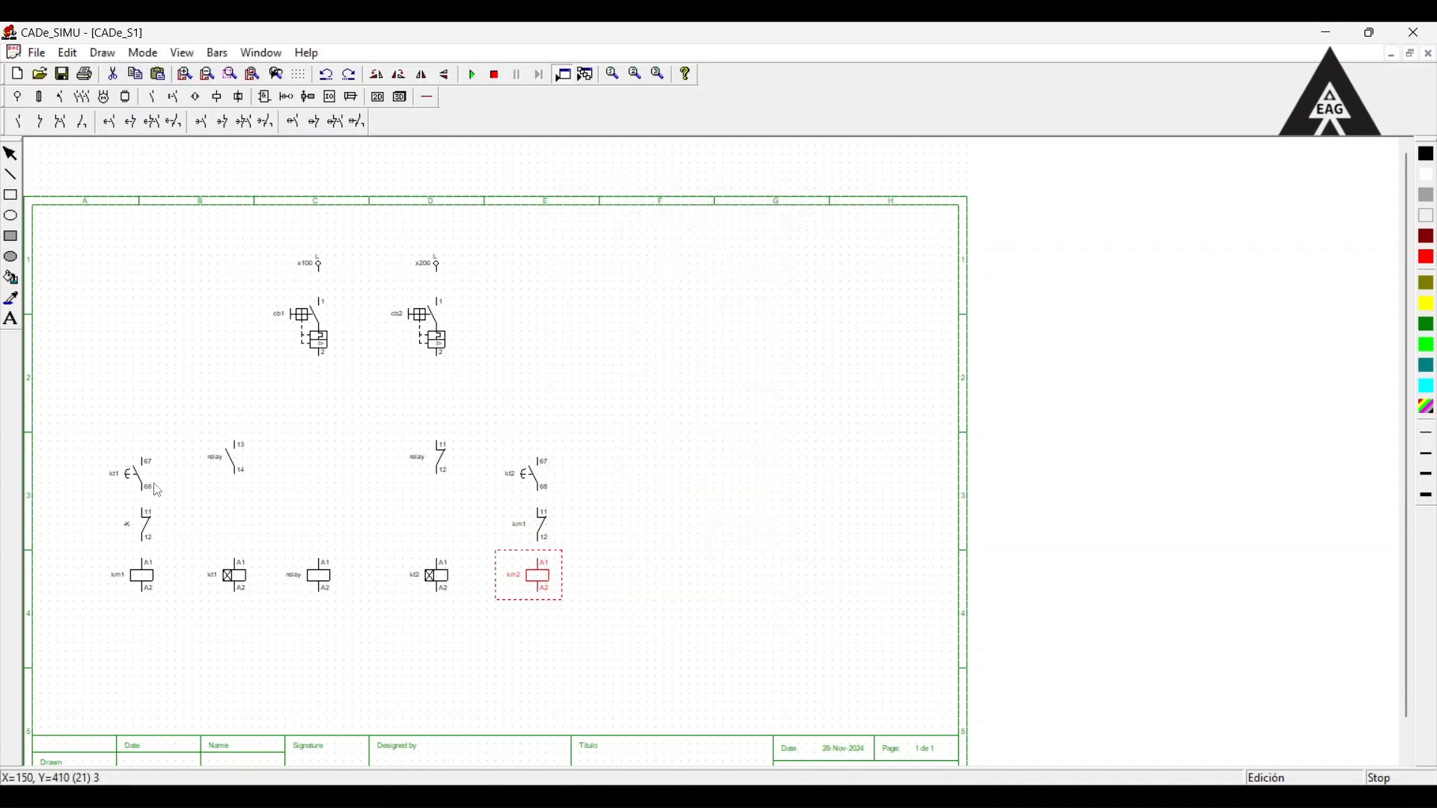
pyautogui.doubleClick(146, 526)
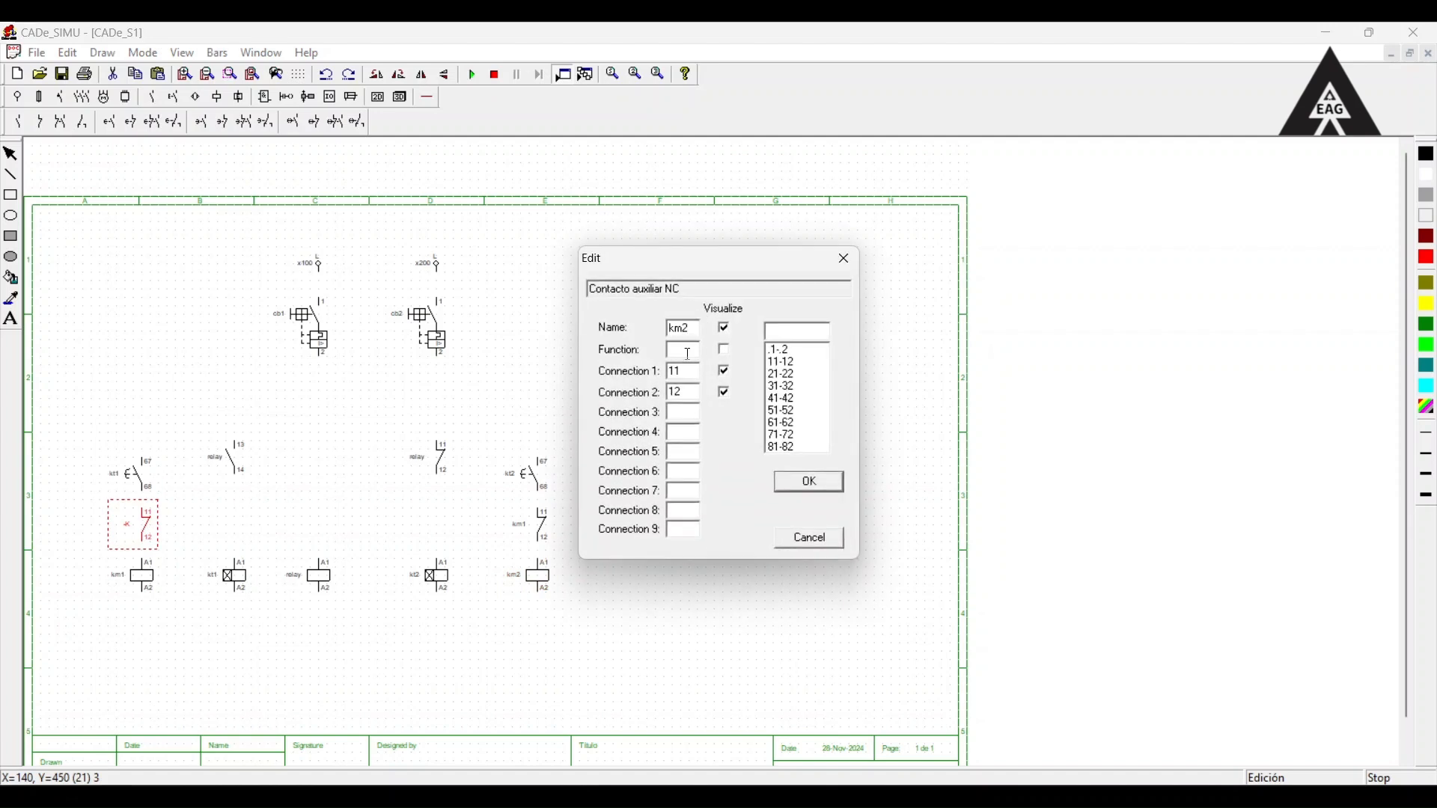
pyautogui.click(804, 480)
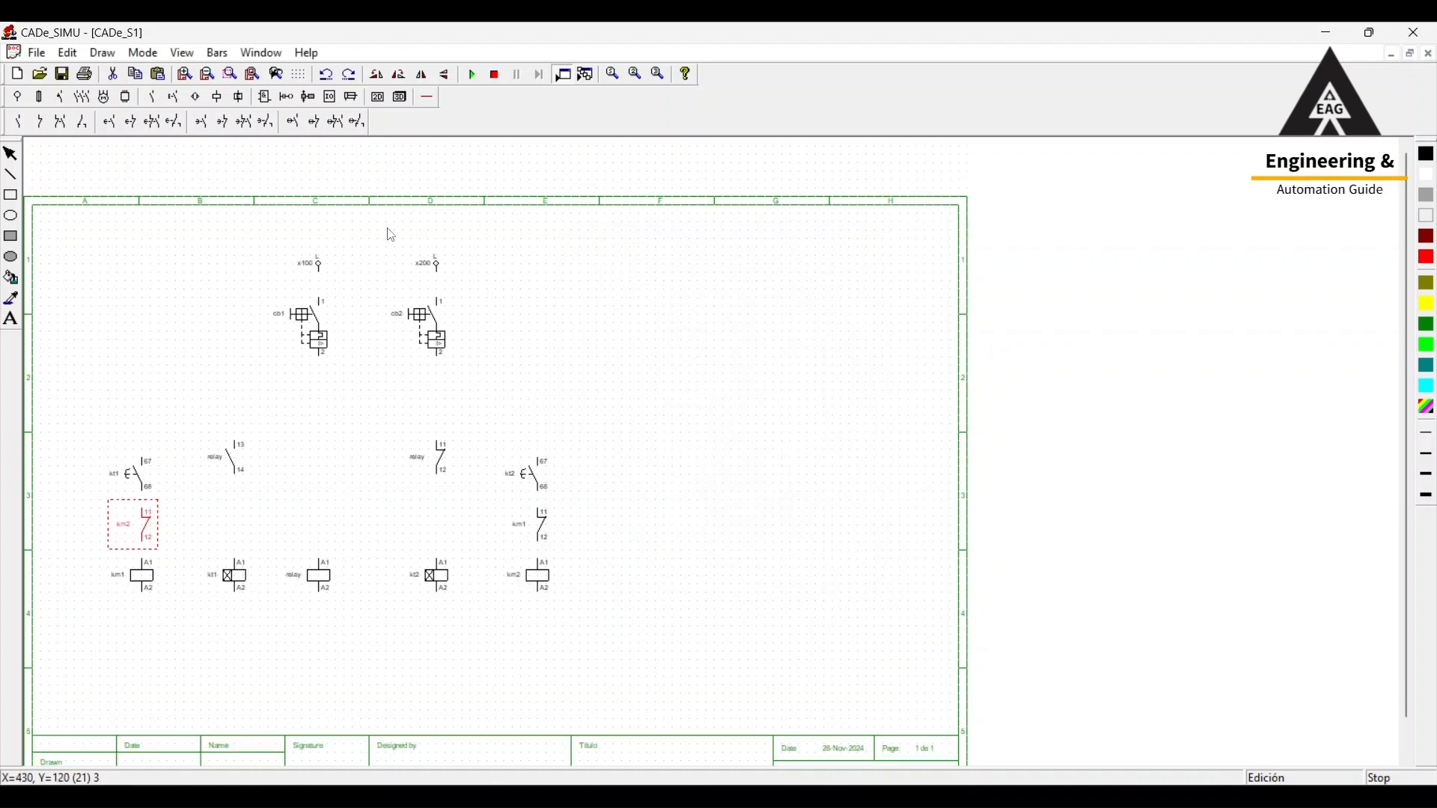
# Wire supplies x100 and x200 to their breakers with phase wire, continuing from cb1 to the relay coil and from cb2 to the NC relay contact.
pyautogui.click(427, 97)
pyautogui.click(105, 121)
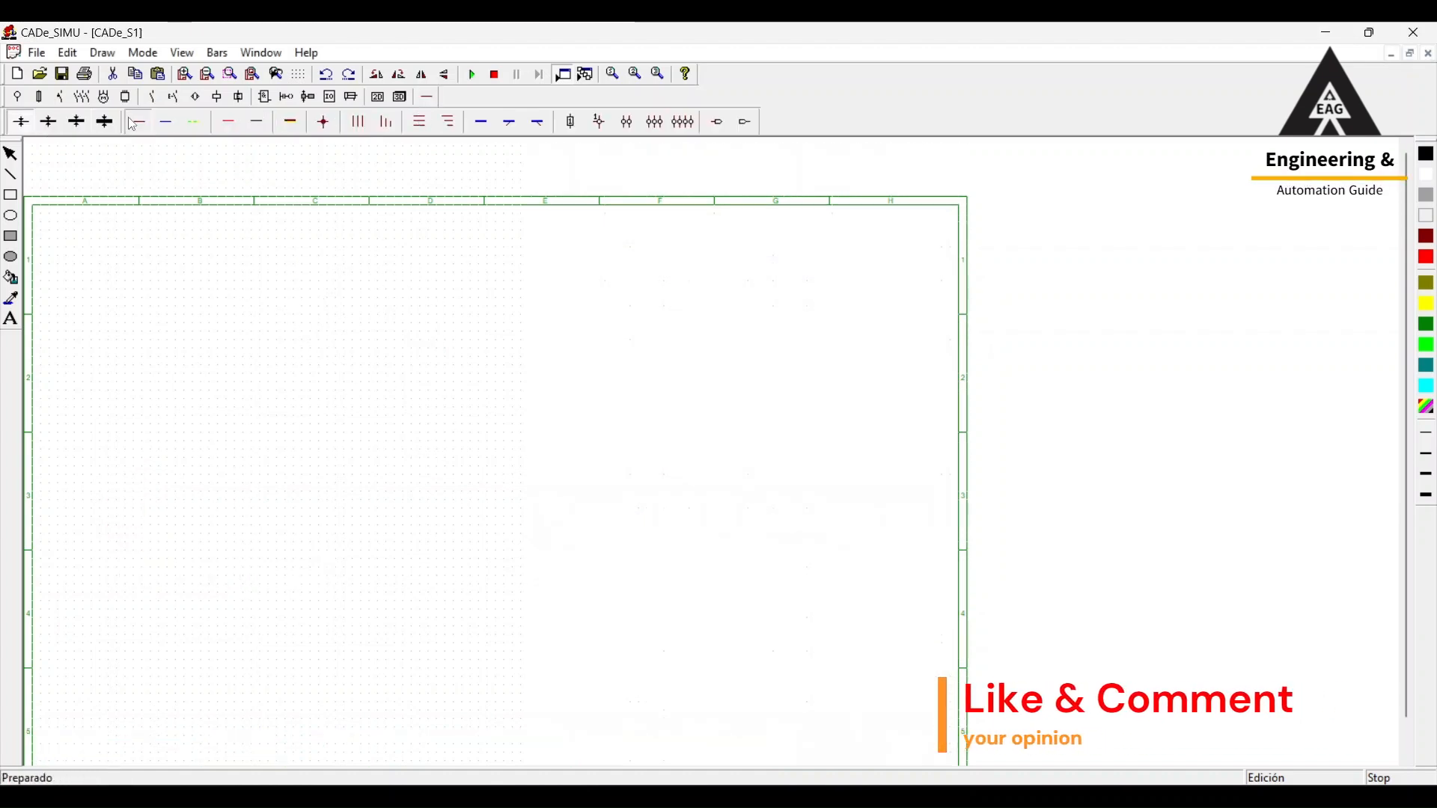
pyautogui.moveTo(321, 278); pyautogui.dragTo(321, 299)
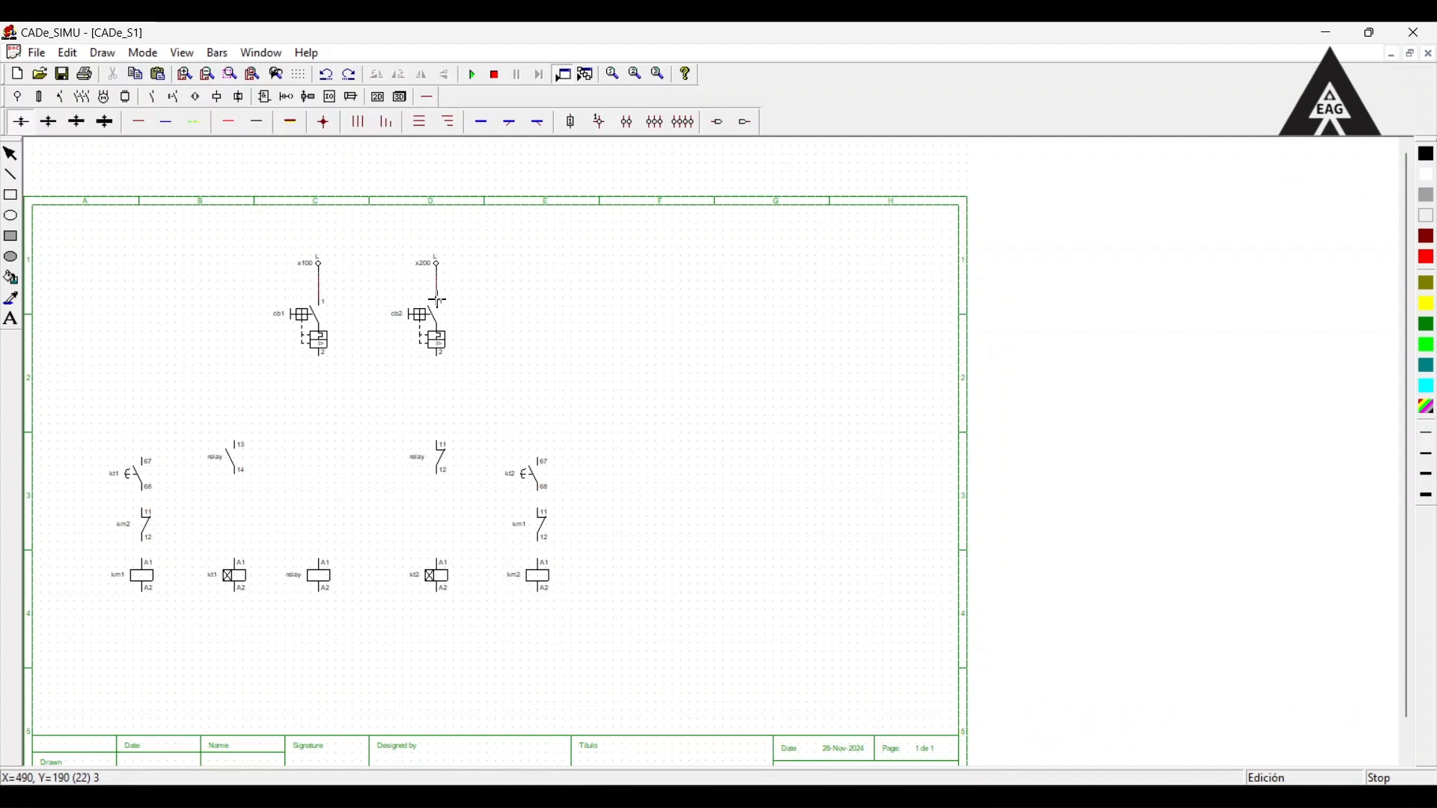
pyautogui.moveTo(442, 362); pyautogui.dragTo(444, 437)
pyautogui.moveTo(321, 363); pyautogui.dragTo(334, 558)
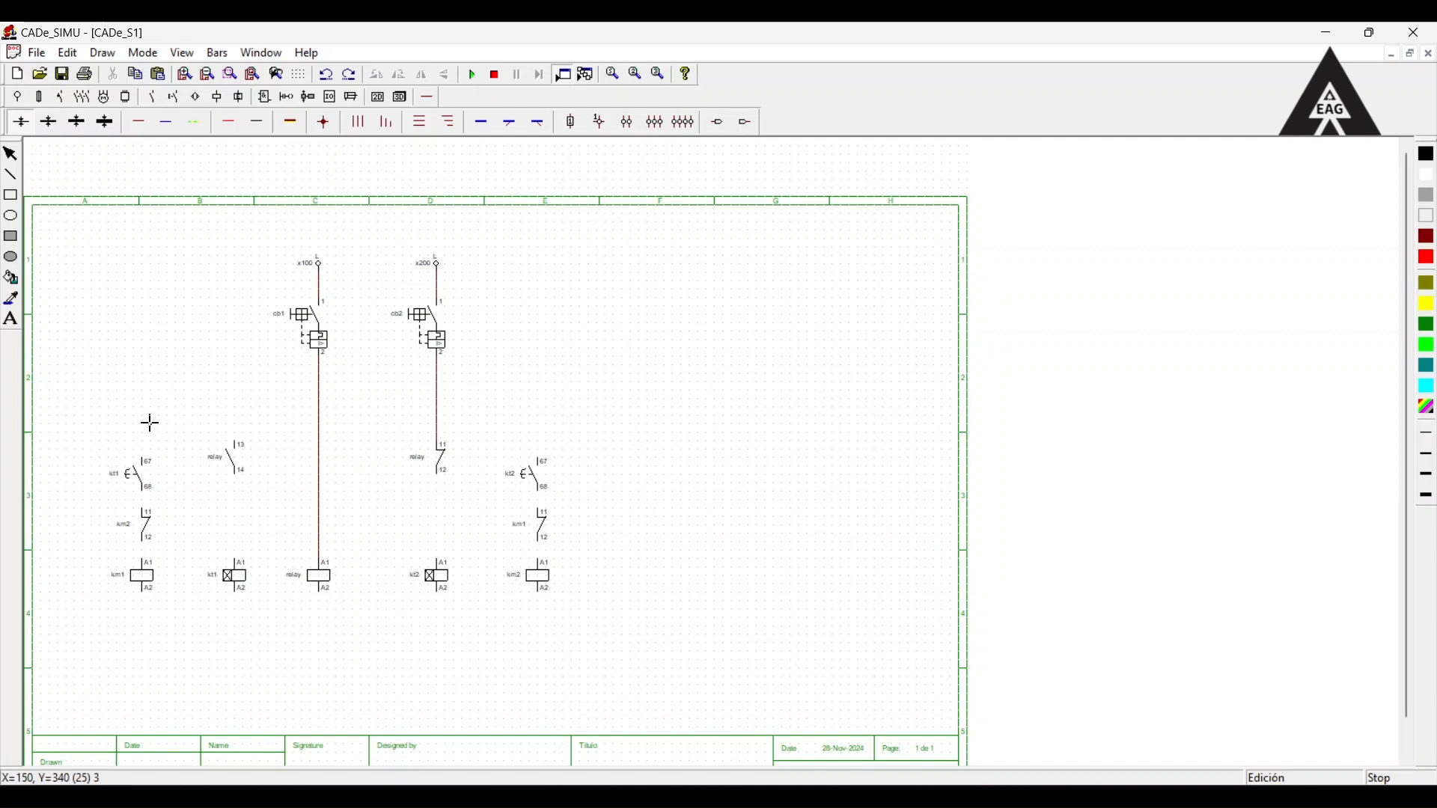
# Branch the cb1 feed across to above contact kt1 and the cb2 feed to contact kt2, and wire the NC relay contact to timer kt2.
pyautogui.moveTo(146, 424); pyautogui.dragTo(320, 429)
pyautogui.moveTo(441, 426); pyautogui.dragTo(539, 460)
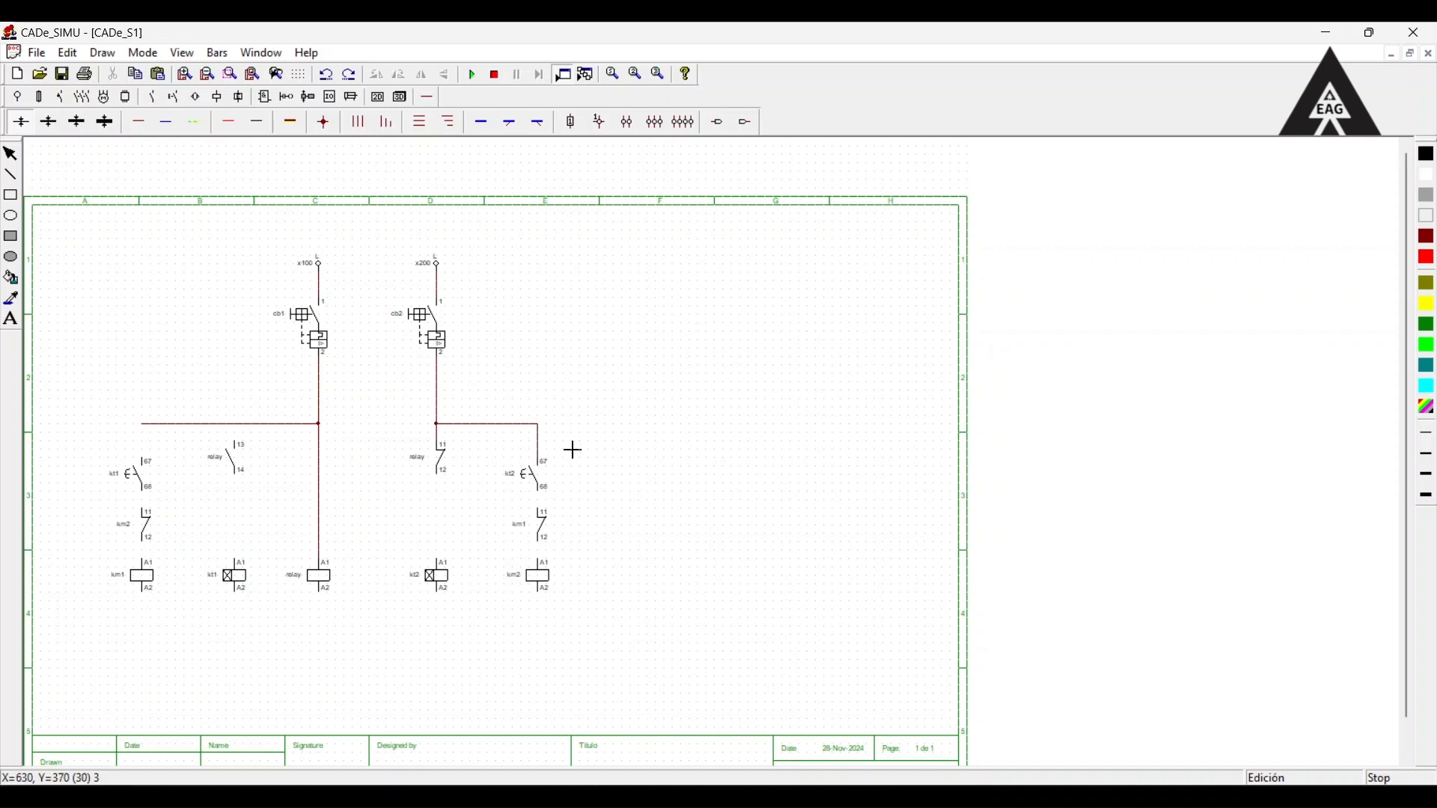
pyautogui.moveTo(437, 474); pyautogui.dragTo(452, 542)
# Wire the left branch through the NO relay contact to timer kt1, and through contacts kt1 and km2 to coil km1.
pyautogui.moveTo(238, 443); pyautogui.dragTo(236, 447)
pyautogui.hotkey('ctrl', 'z')
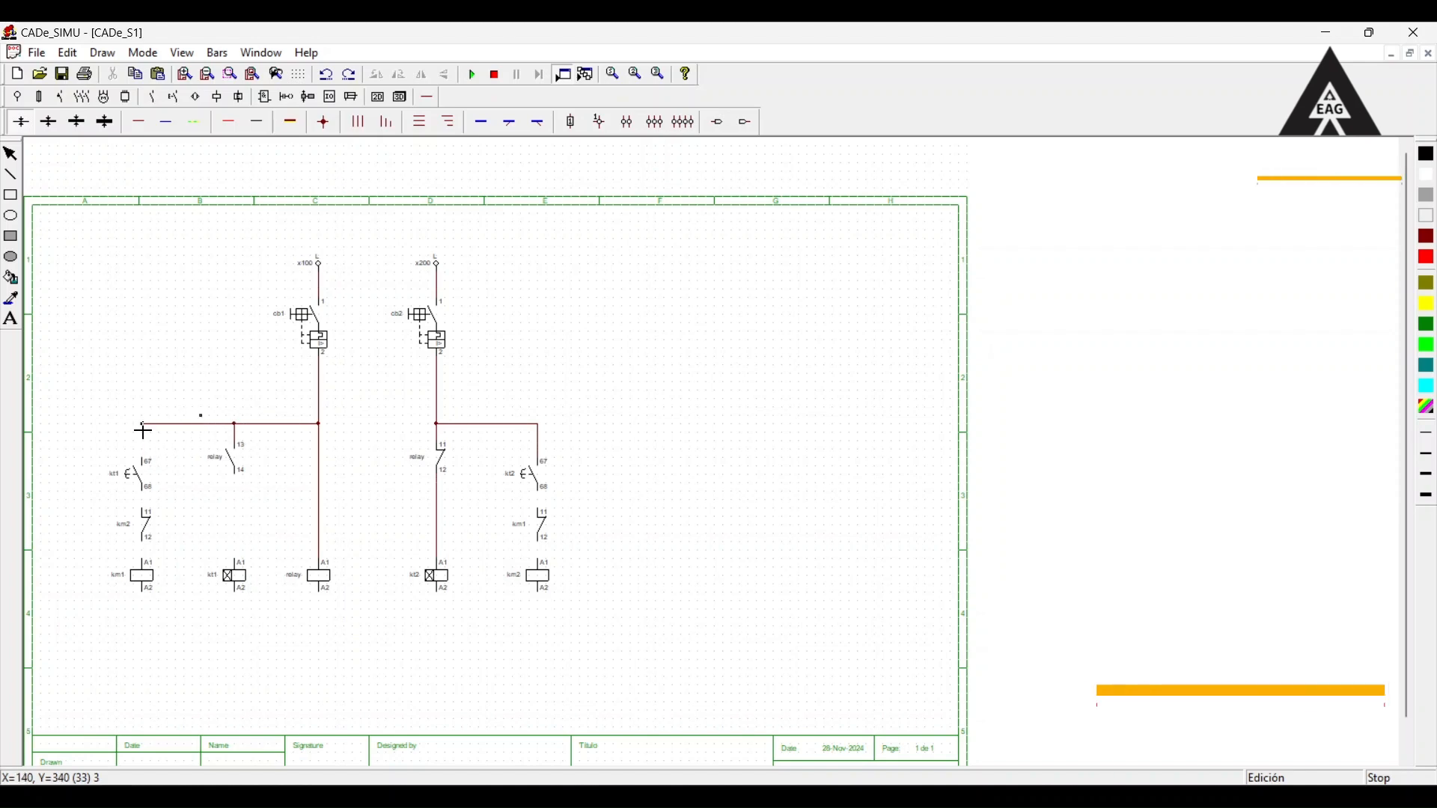
pyautogui.moveTo(143, 431); pyautogui.dragTo(142, 455)
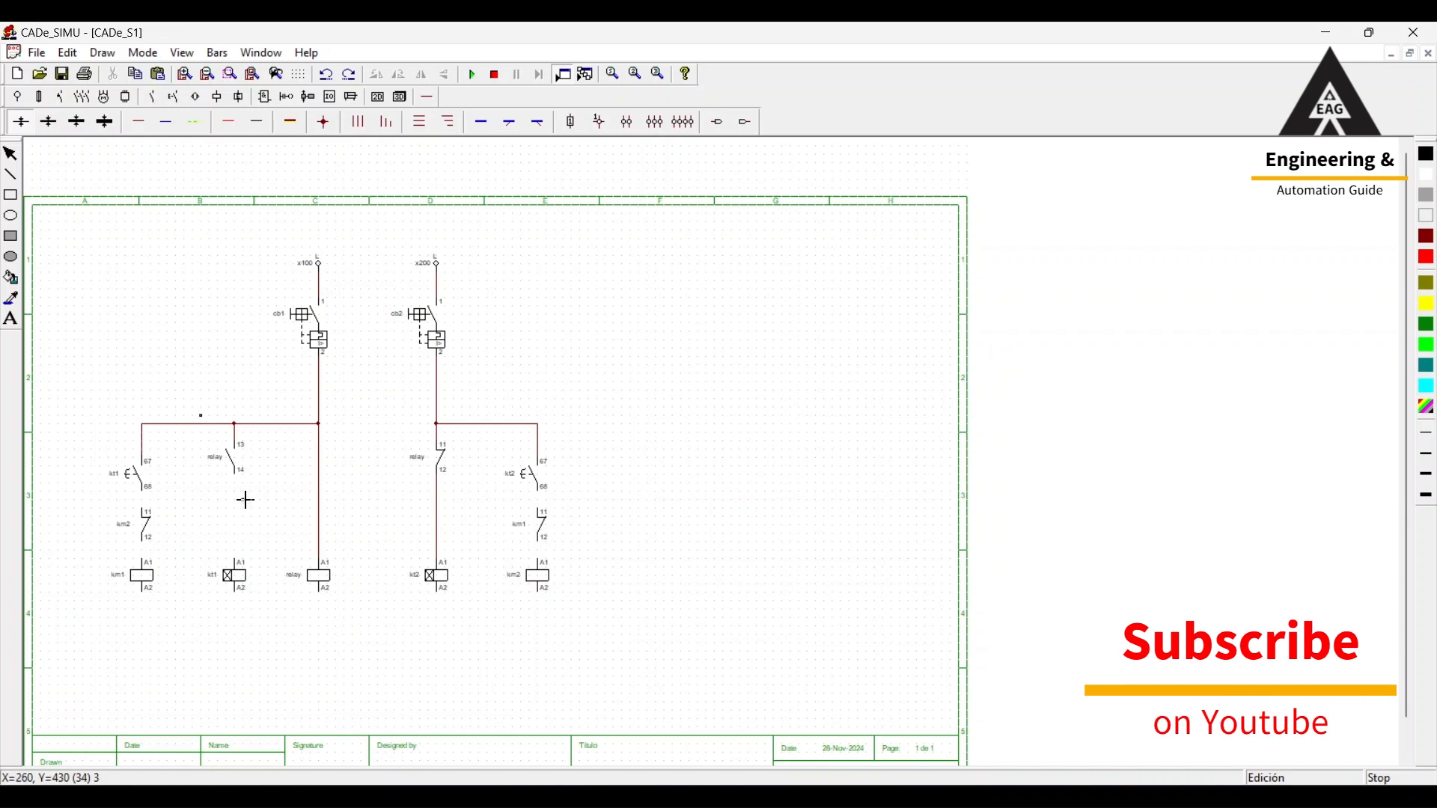
pyautogui.moveTo(236, 481); pyautogui.dragTo(236, 561)
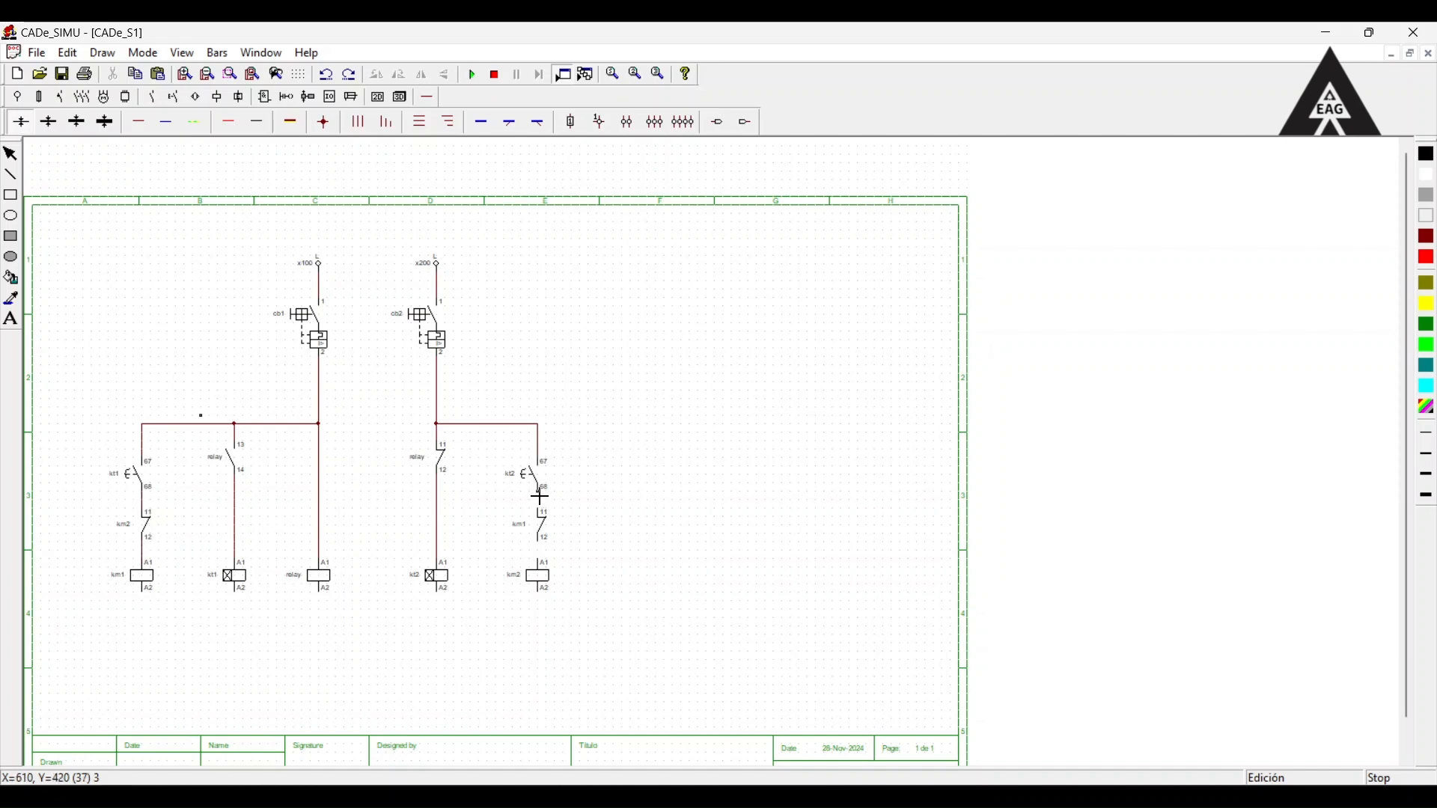
# Wire the rightmost branch from contact kt2 through the NC contact km1 down to coil km2.
pyautogui.moveTo(539, 496); pyautogui.dragTo(538, 512)
pyautogui.moveTo(542, 562); pyautogui.dragTo(541, 552)
# Place two neutral (N) supplies below the relay coil and timer kt2, and rotate both so their terminals point up.
pyautogui.click(17, 96)
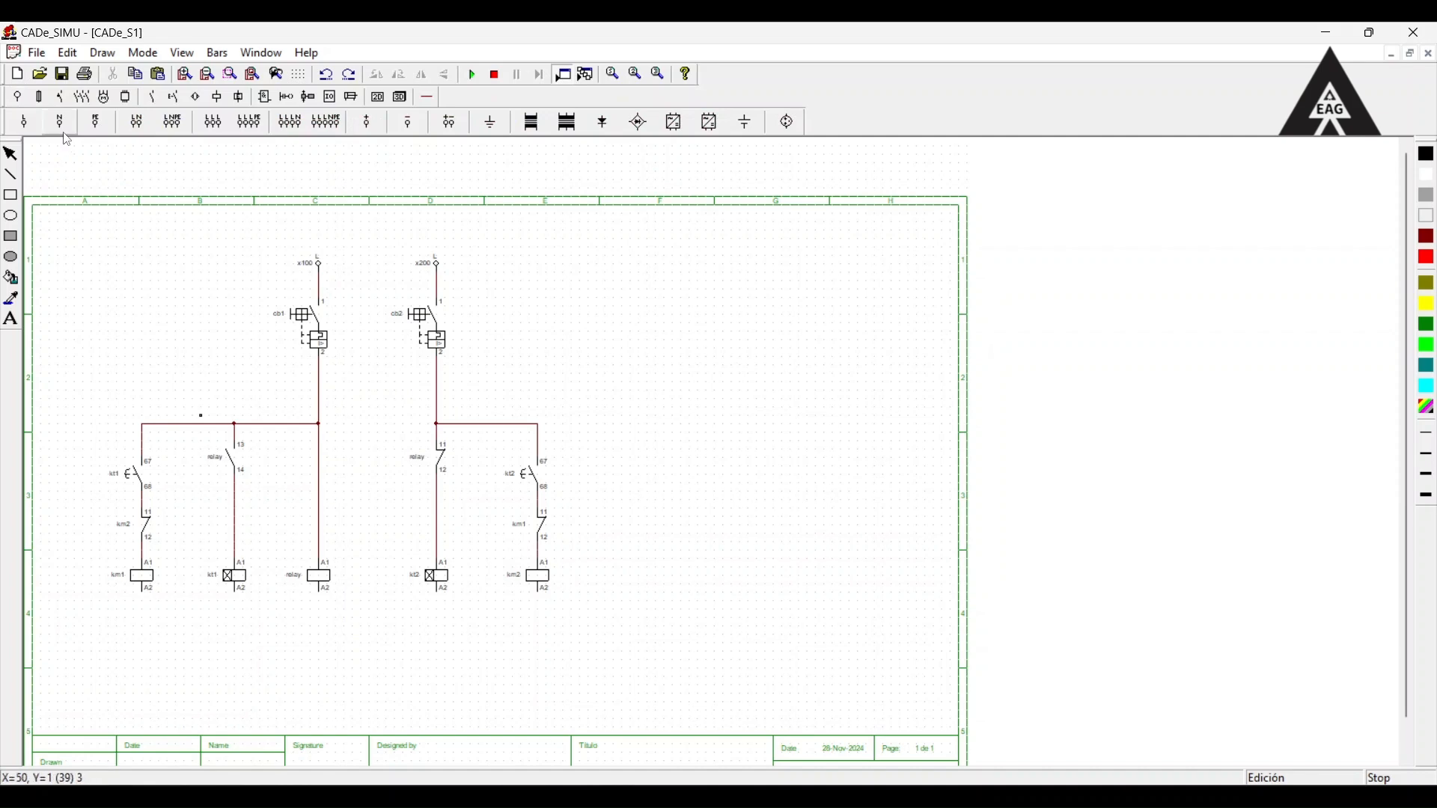
pyautogui.click(325, 645)
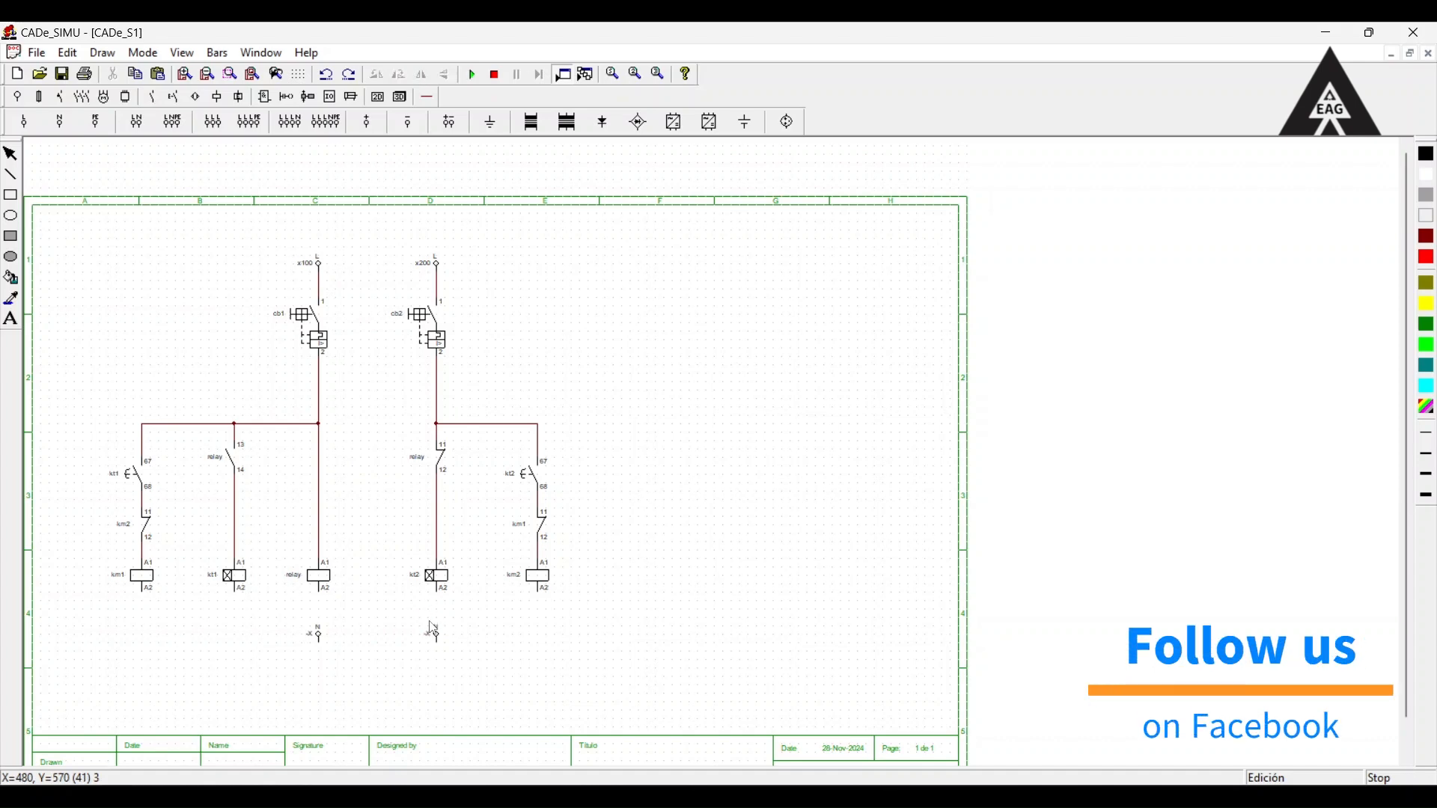
pyautogui.click(437, 638)
pyautogui.click(444, 74)
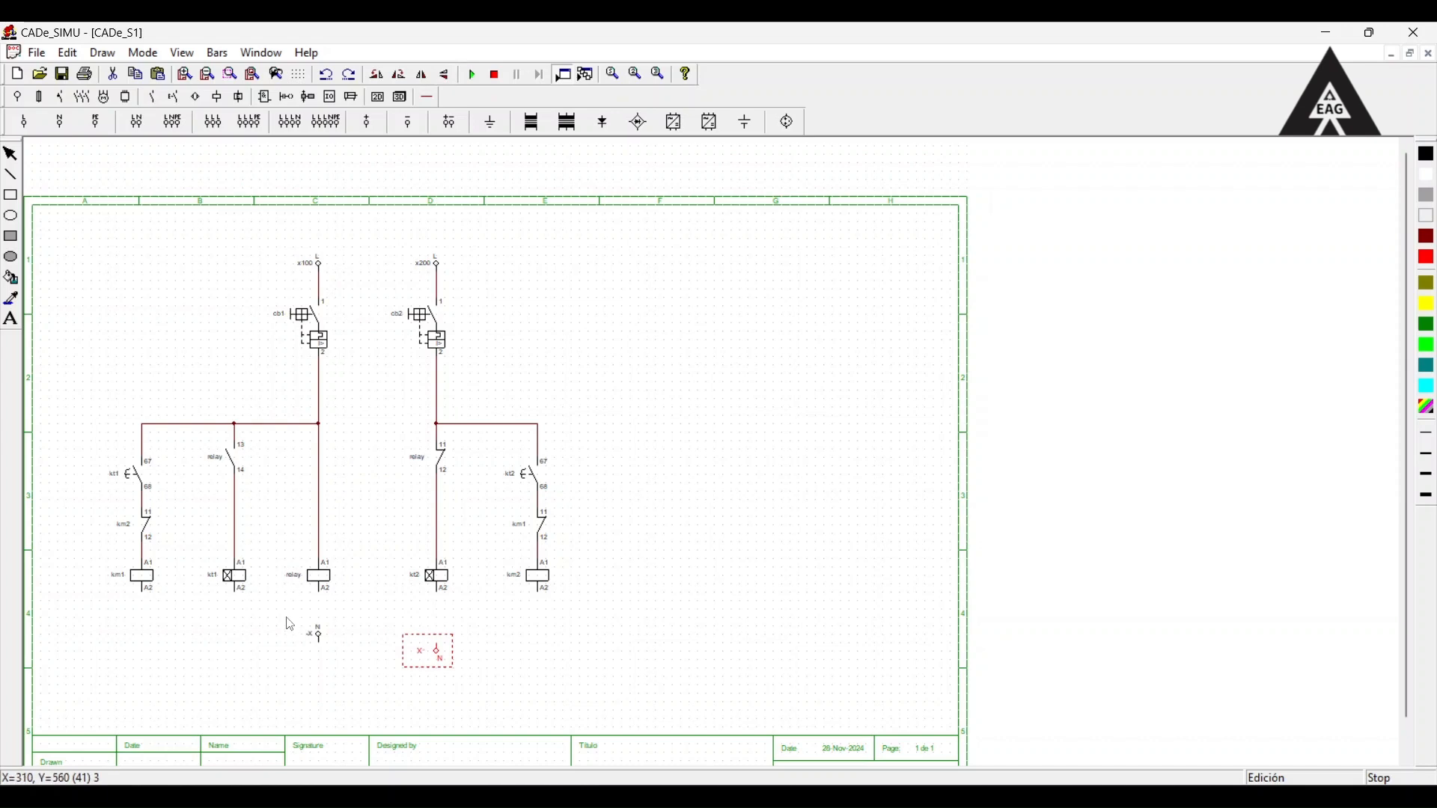
pyautogui.click(316, 636)
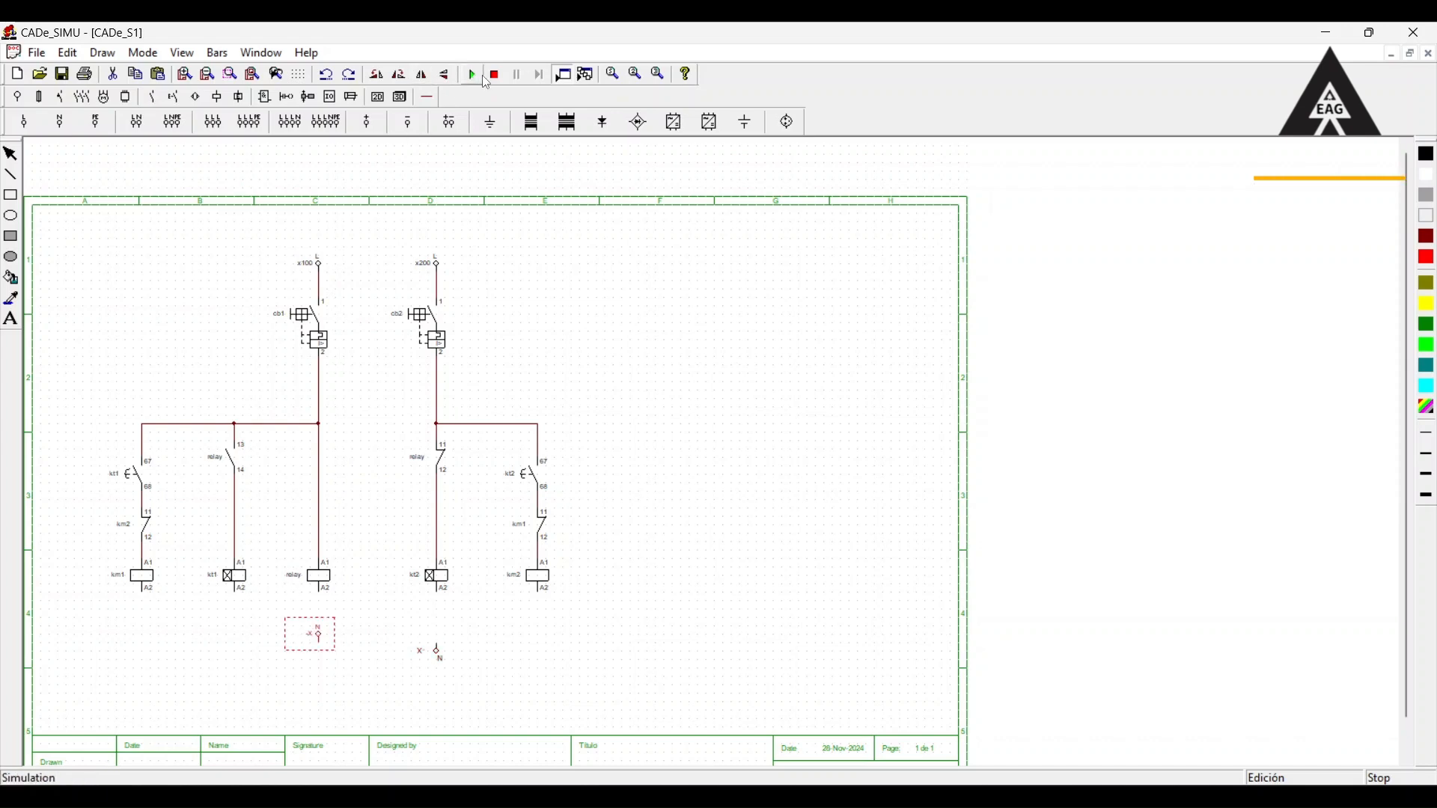
pyautogui.click(445, 75)
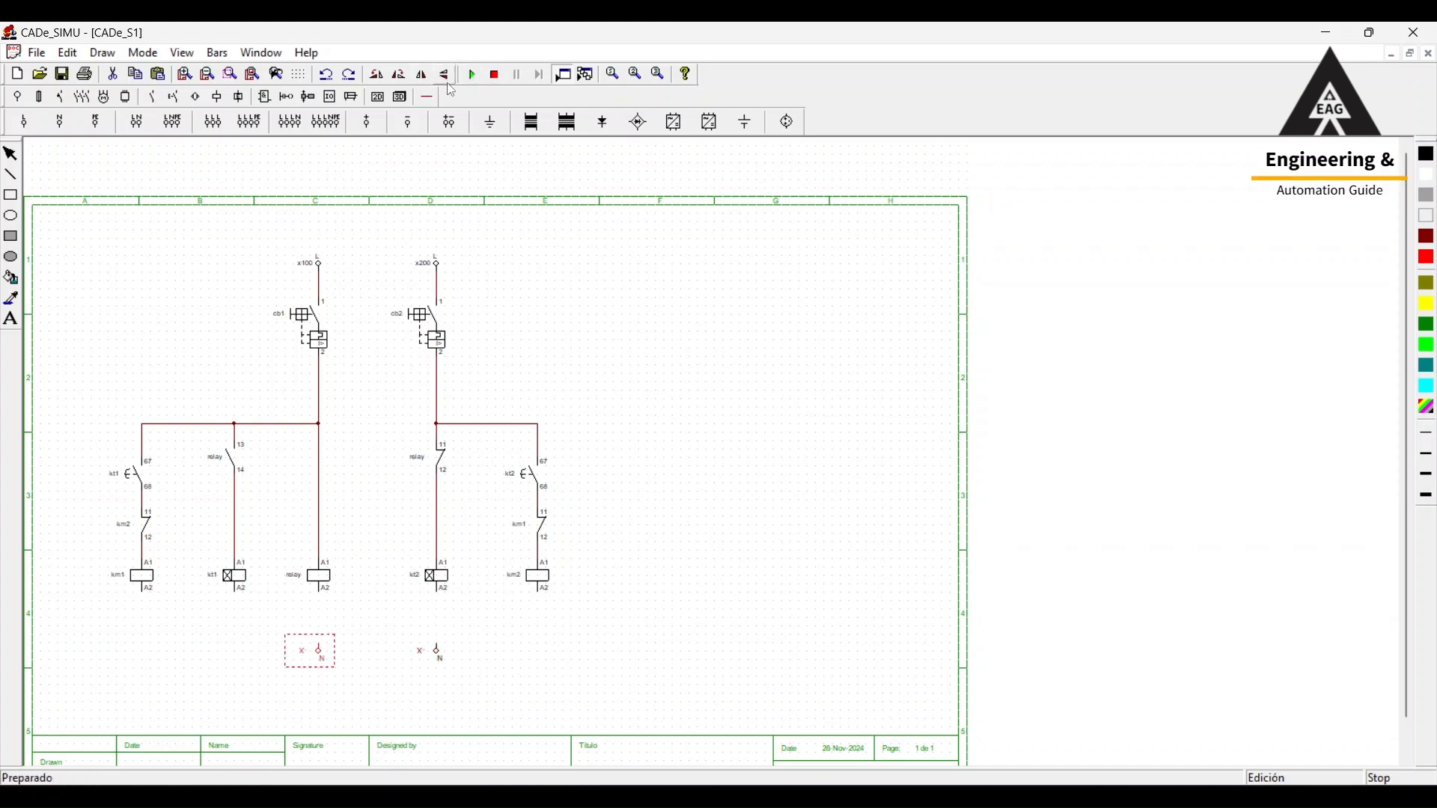
# Name the neutral supply below the relay coil x101 with the function grid, and the one below timer kt2 x201.
pyautogui.doubleClick(332, 662)
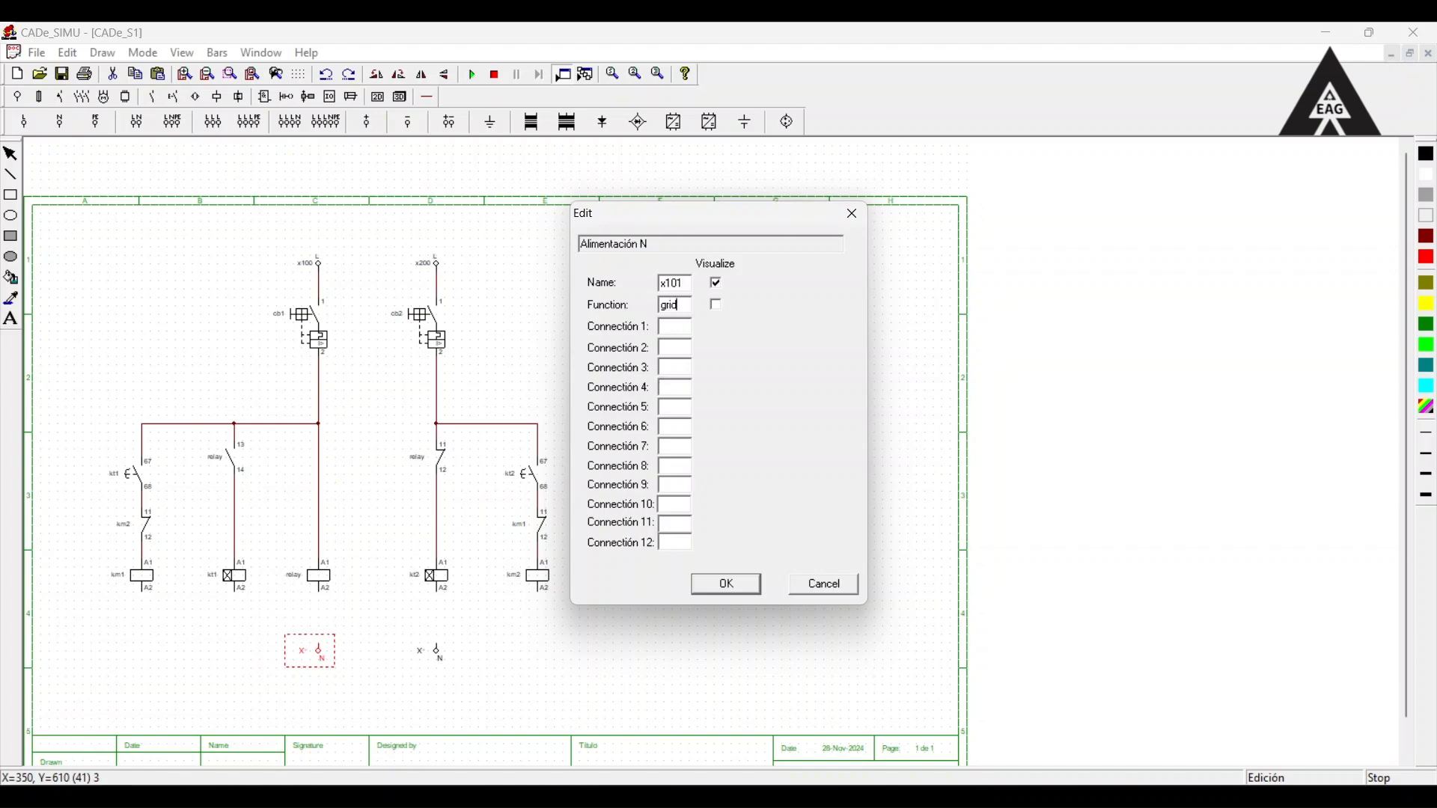
pyautogui.click(730, 588)
pyautogui.doubleClick(430, 651)
pyautogui.click(723, 587)
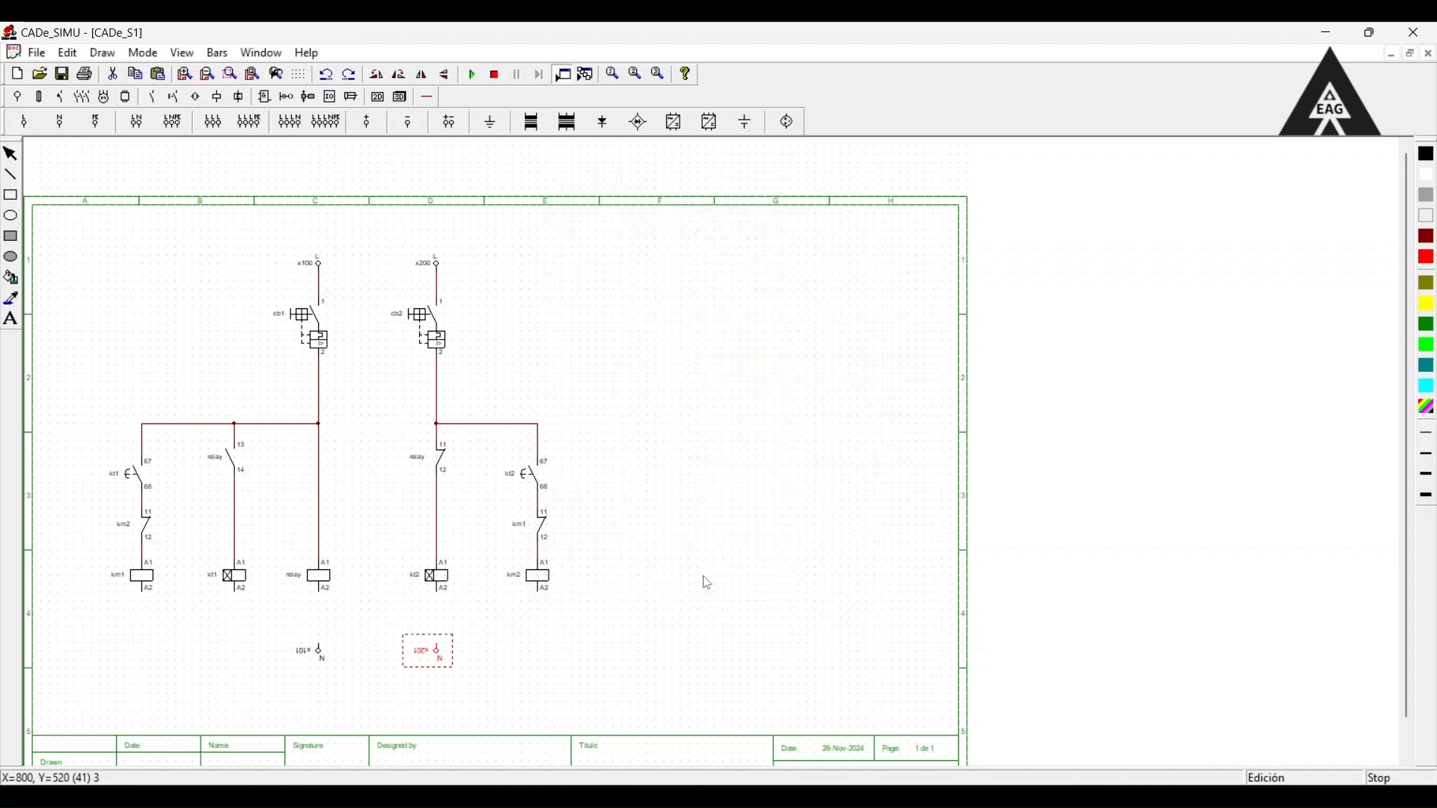
pyautogui.click(452, 620)
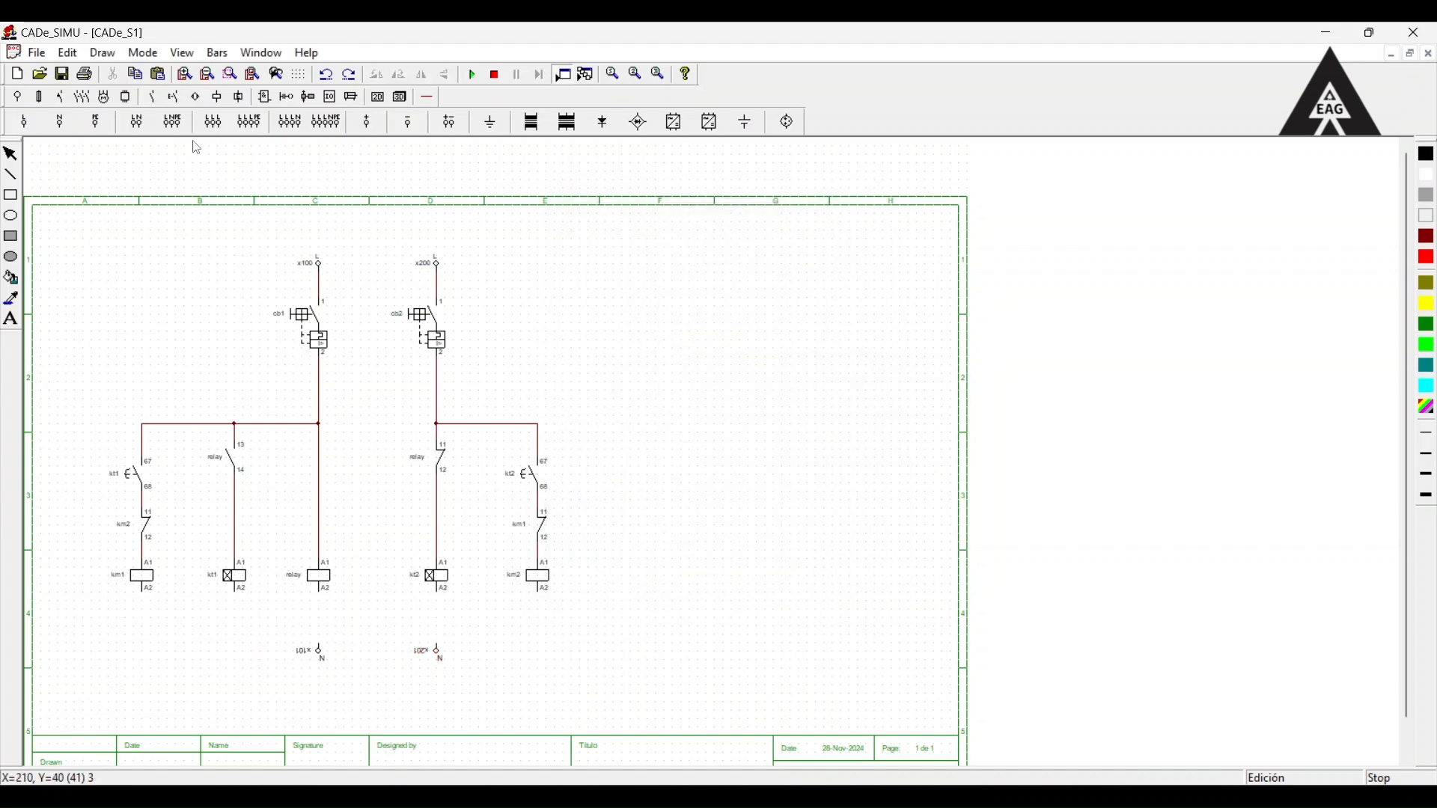
# Connect coils km1, kt1 and relay to neutral x101, and coils kt2 and km2 to neutral x201, with neutral wire.
pyautogui.click(426, 97)
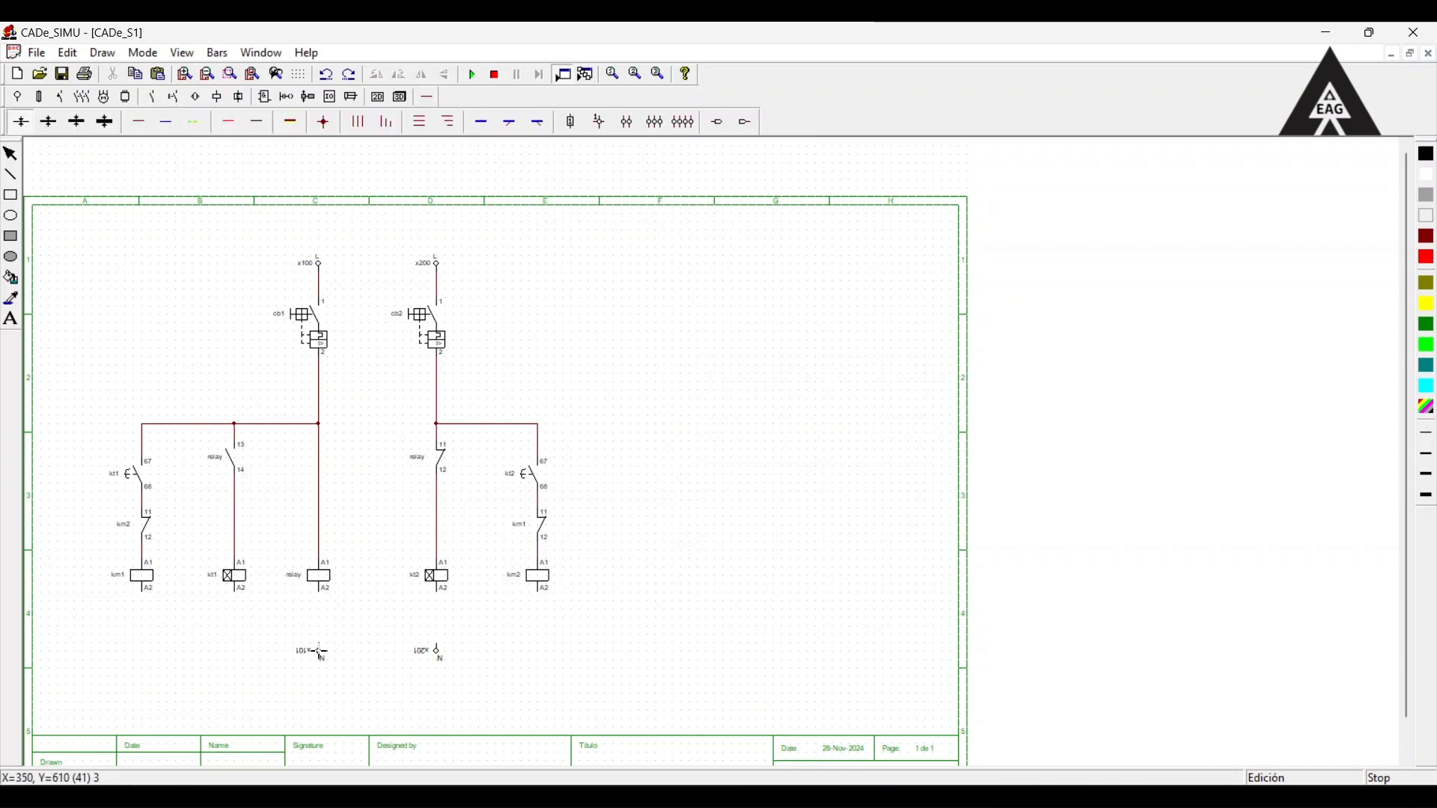
pyautogui.moveTo(321, 649); pyautogui.dragTo(321, 591)
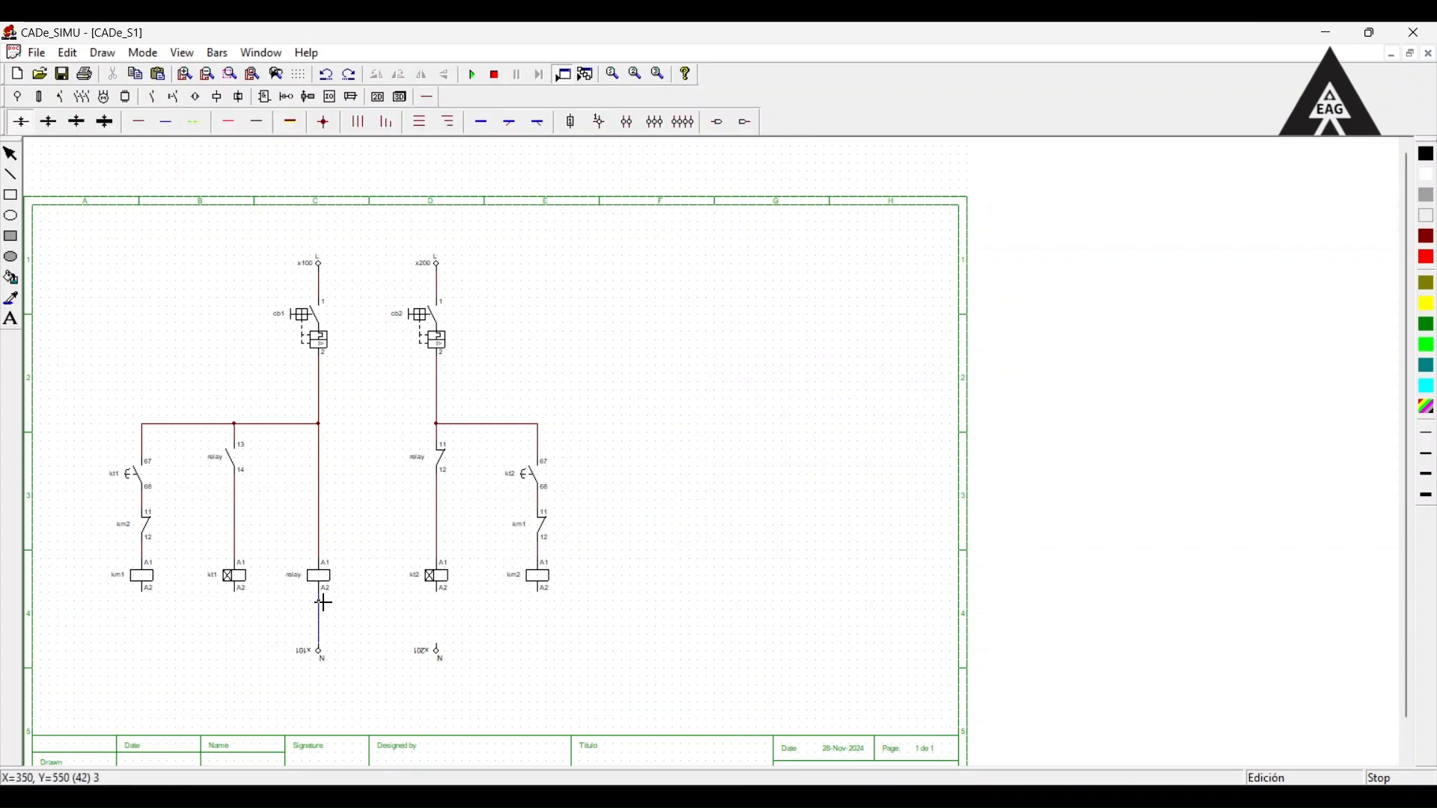
pyautogui.moveTo(150, 623); pyautogui.dragTo(320, 618)
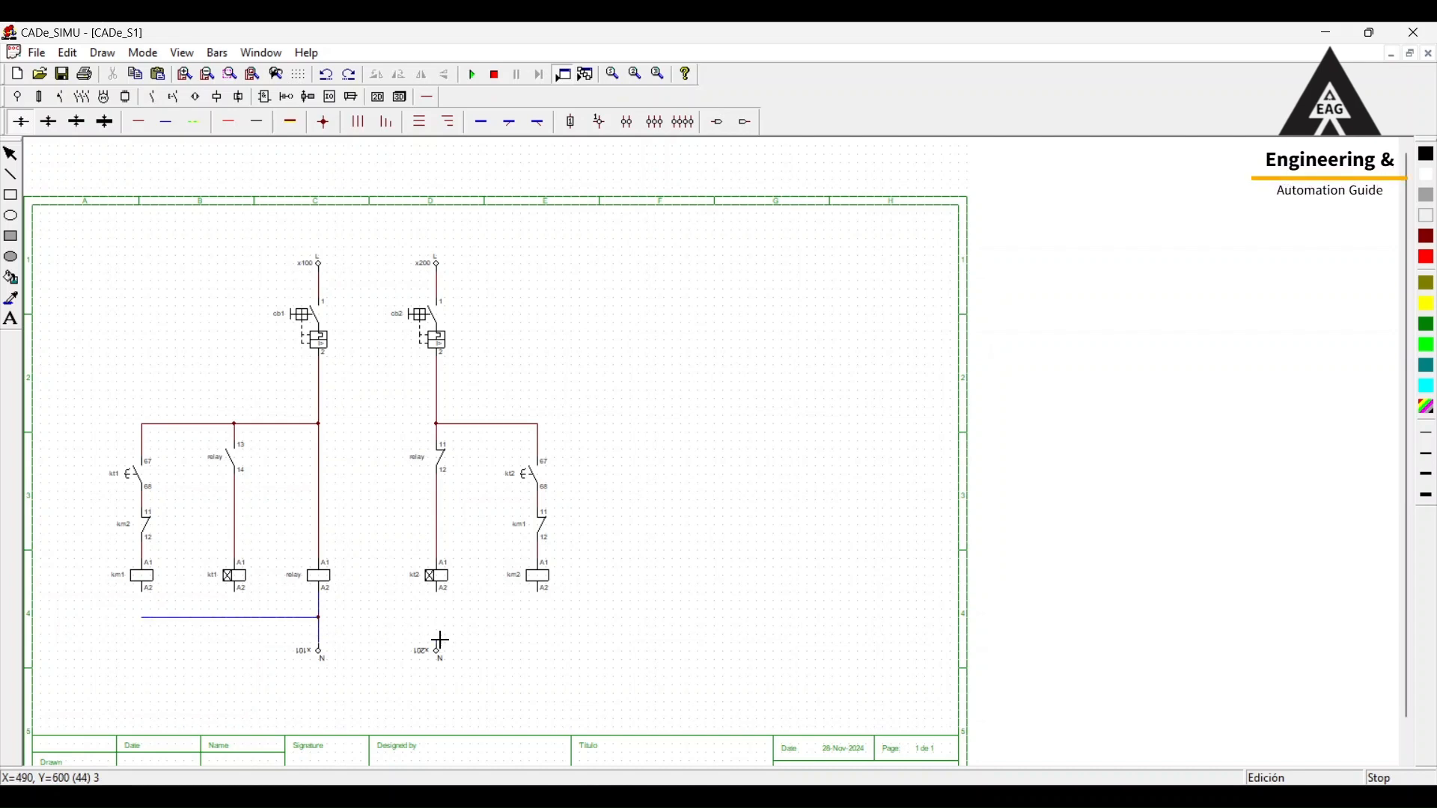
pyautogui.moveTo(440, 642); pyautogui.dragTo(548, 625)
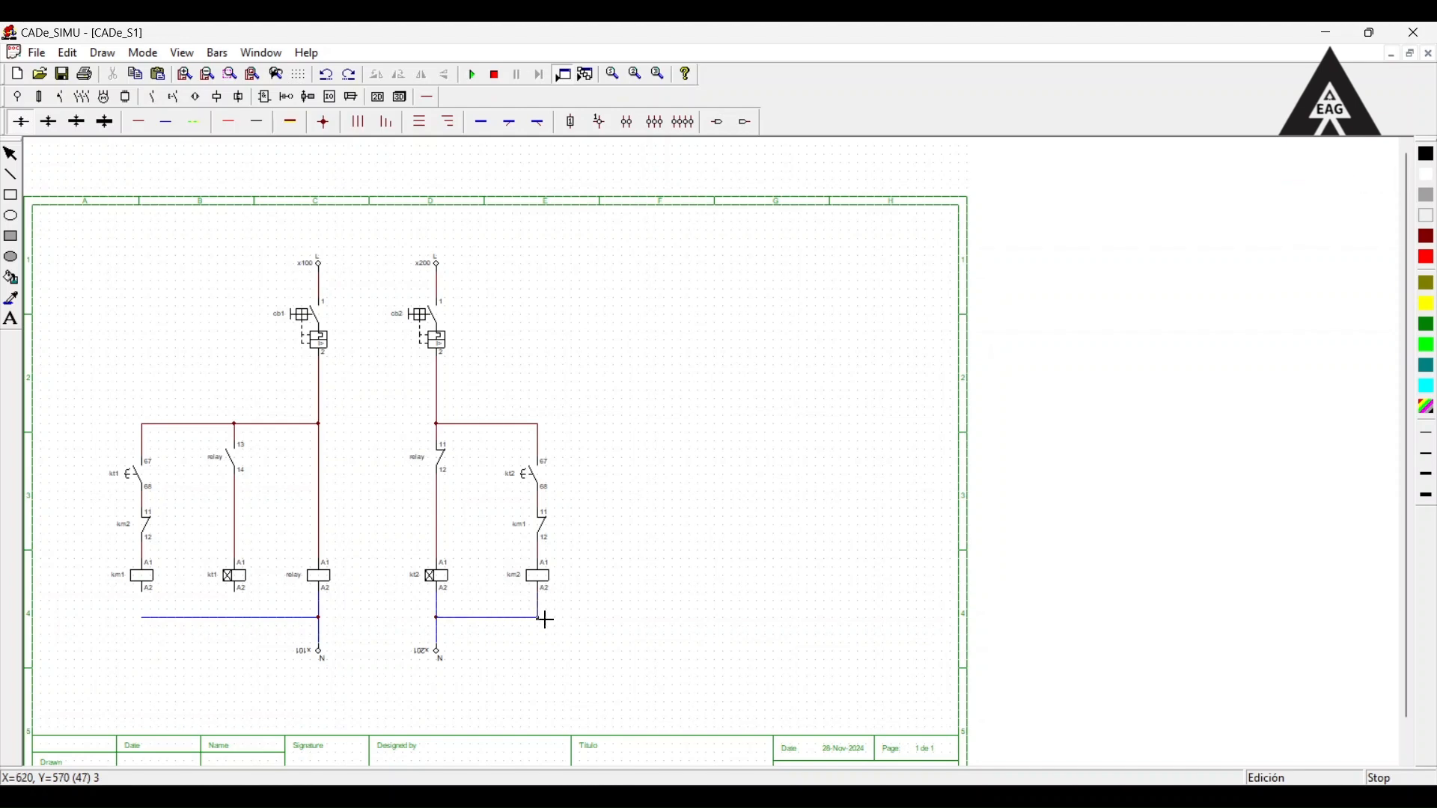
pyautogui.moveTo(240, 598); pyautogui.dragTo(240, 620)
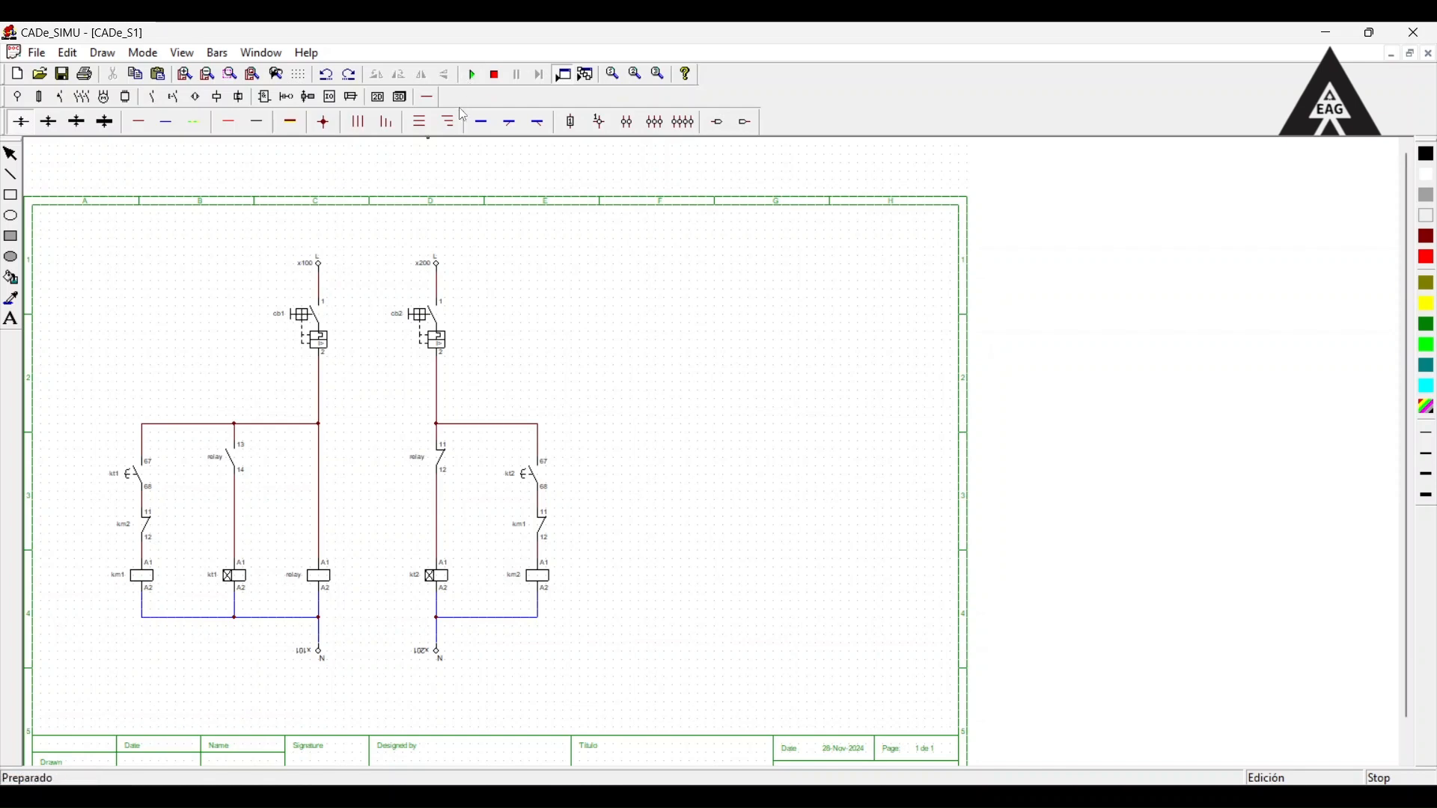
# Start simulating the finished control circuit with both breakers open.
pyautogui.scroll(1, 452, 240)
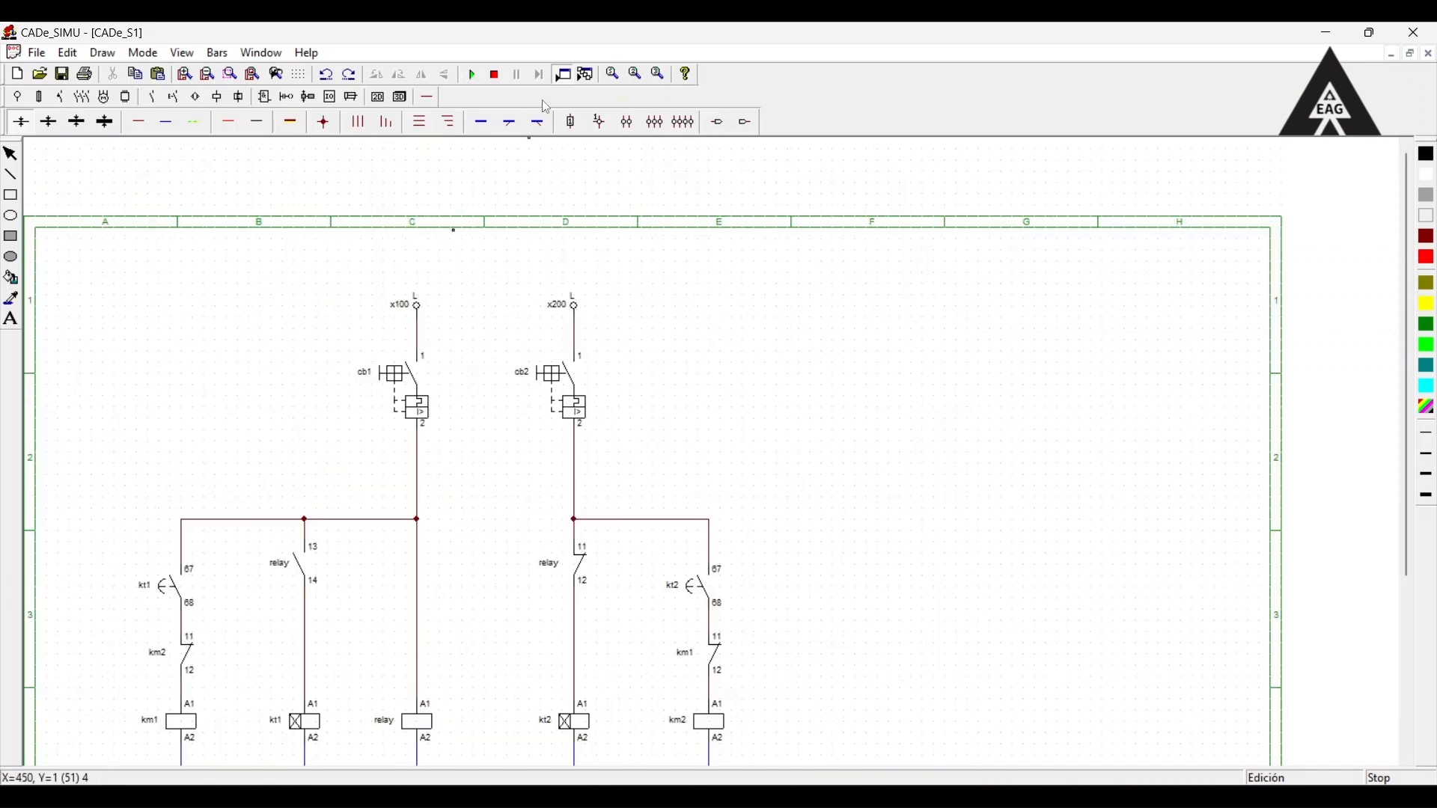
pyautogui.click(472, 74)
pyautogui.scroll(-3, 527, 358)
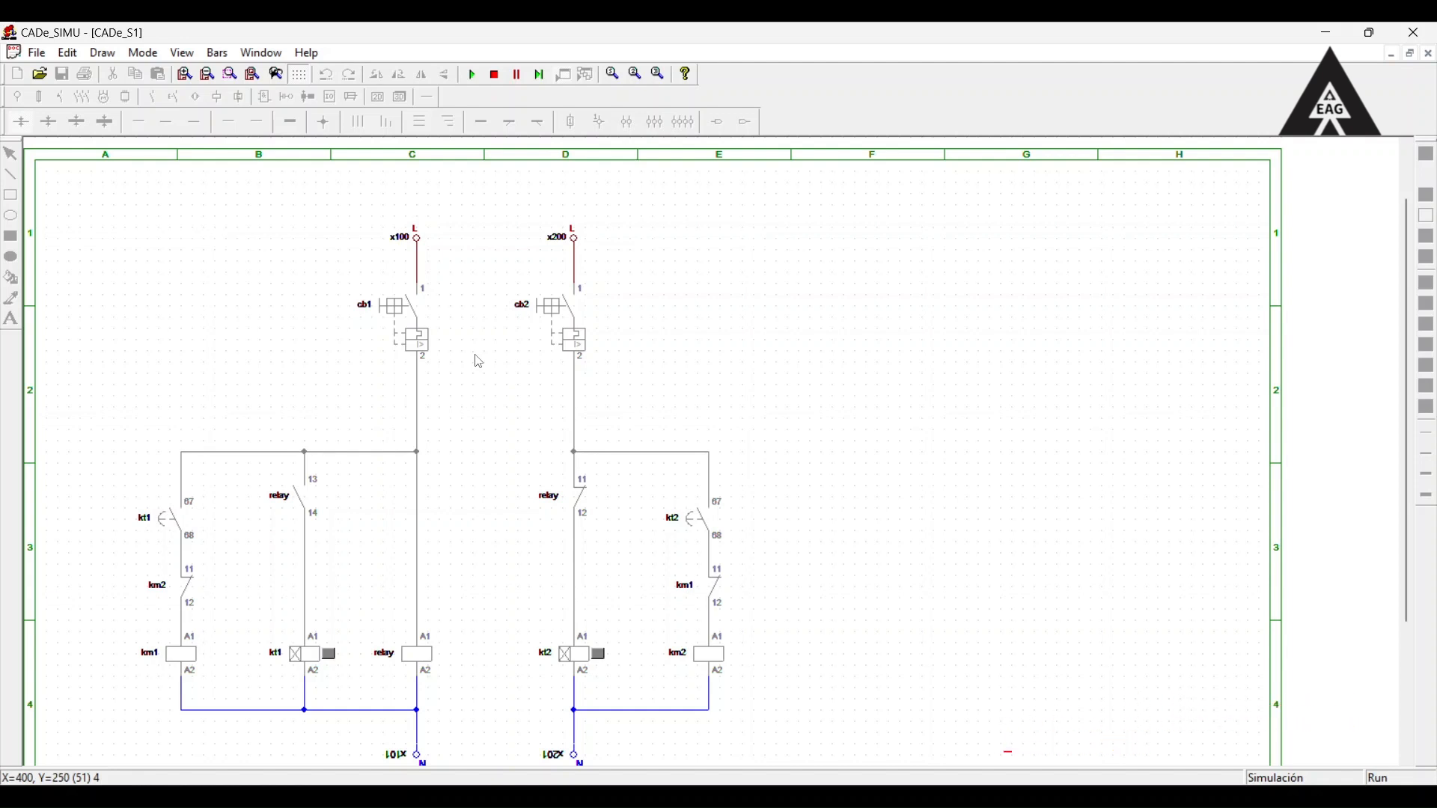
pyautogui.scroll(2, 479, 361)
pyautogui.scroll(-2, 483, 362)
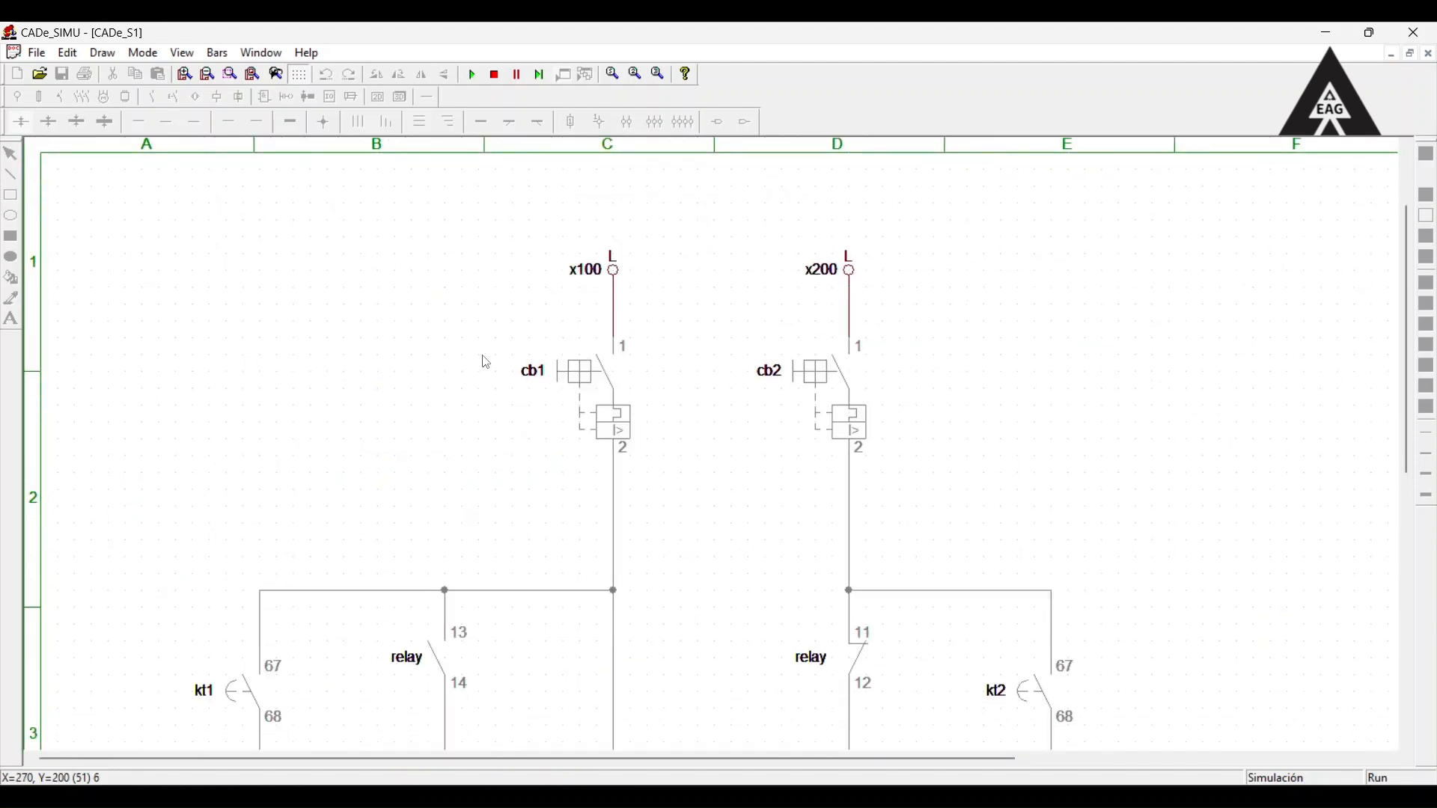
pyautogui.scroll(-5, 483, 357)
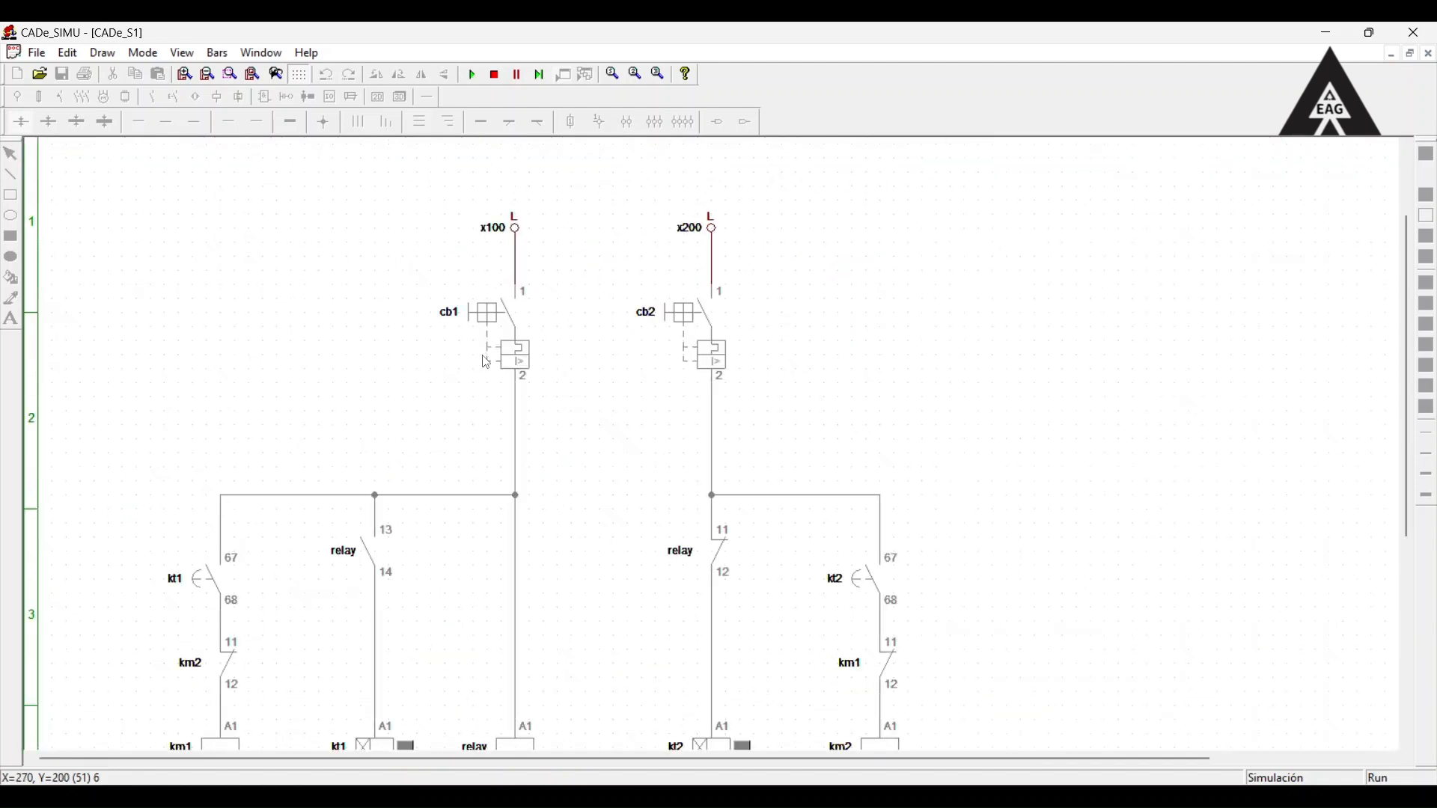
pyautogui.scroll(1, 515, 366)
pyautogui.scroll(-1, 518, 362)
pyautogui.scroll(-1, 522, 366)
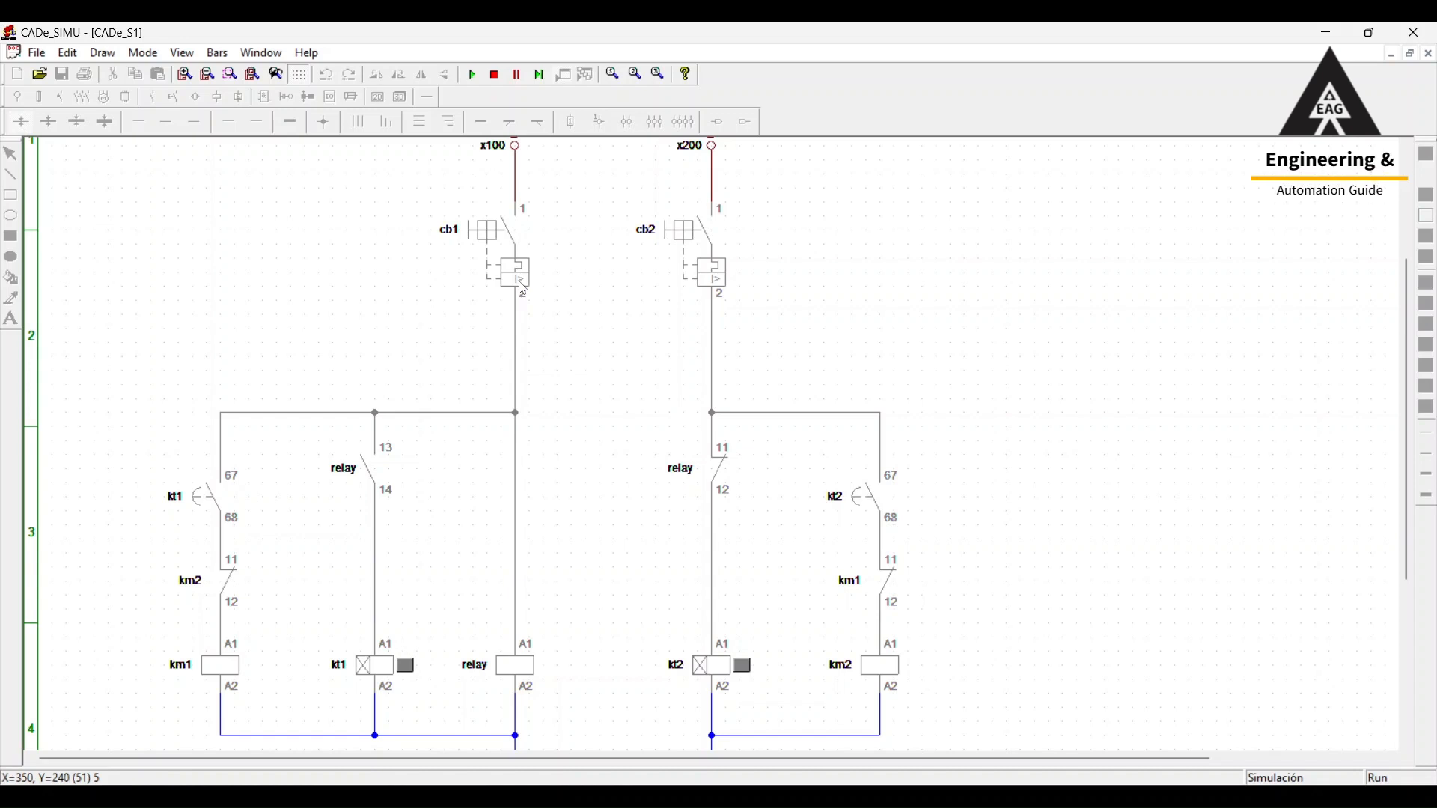
# Close breaker cb1 in the simulation to test the grid side with cb2 open.
pyautogui.click(483, 232)
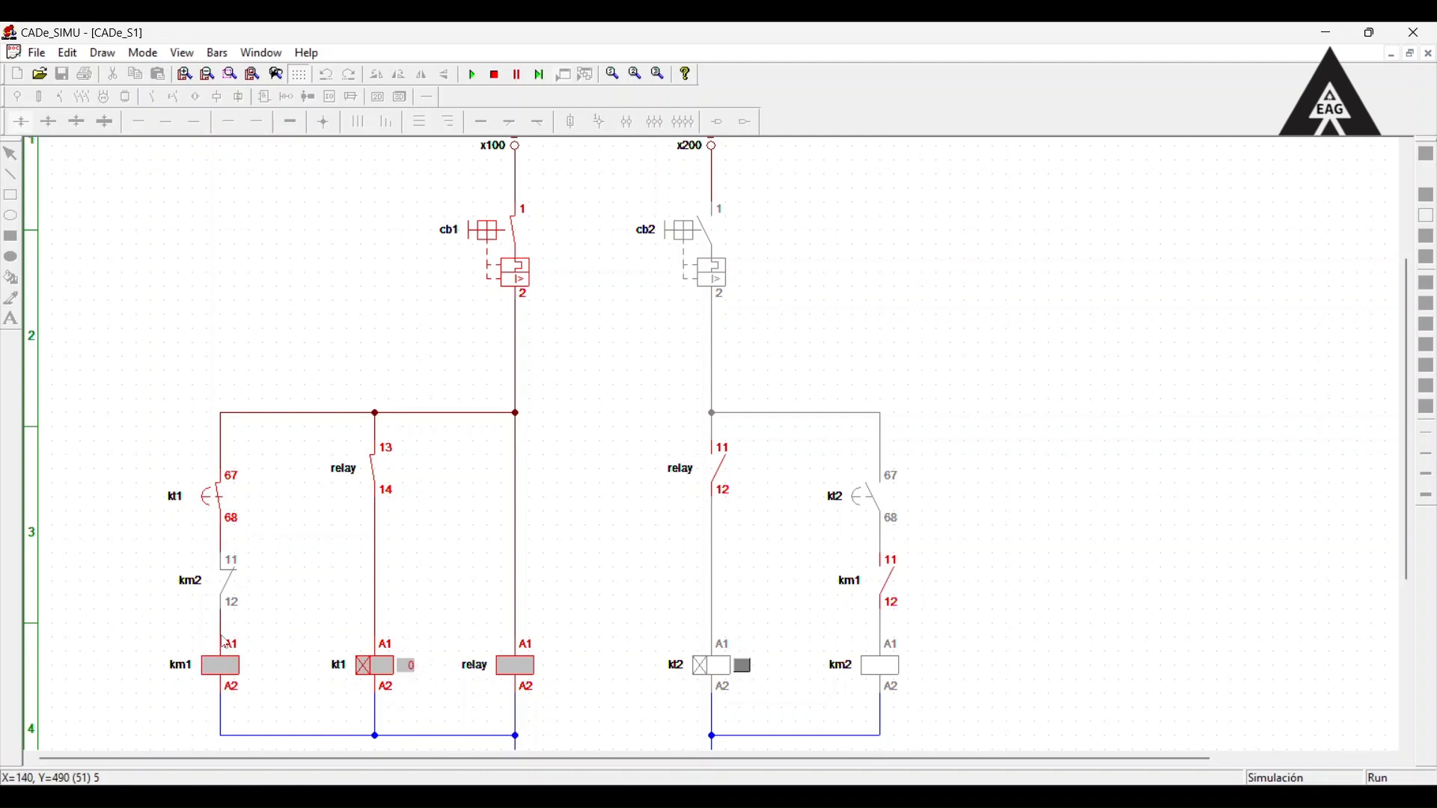
pyautogui.scroll(-1, 232, 650)
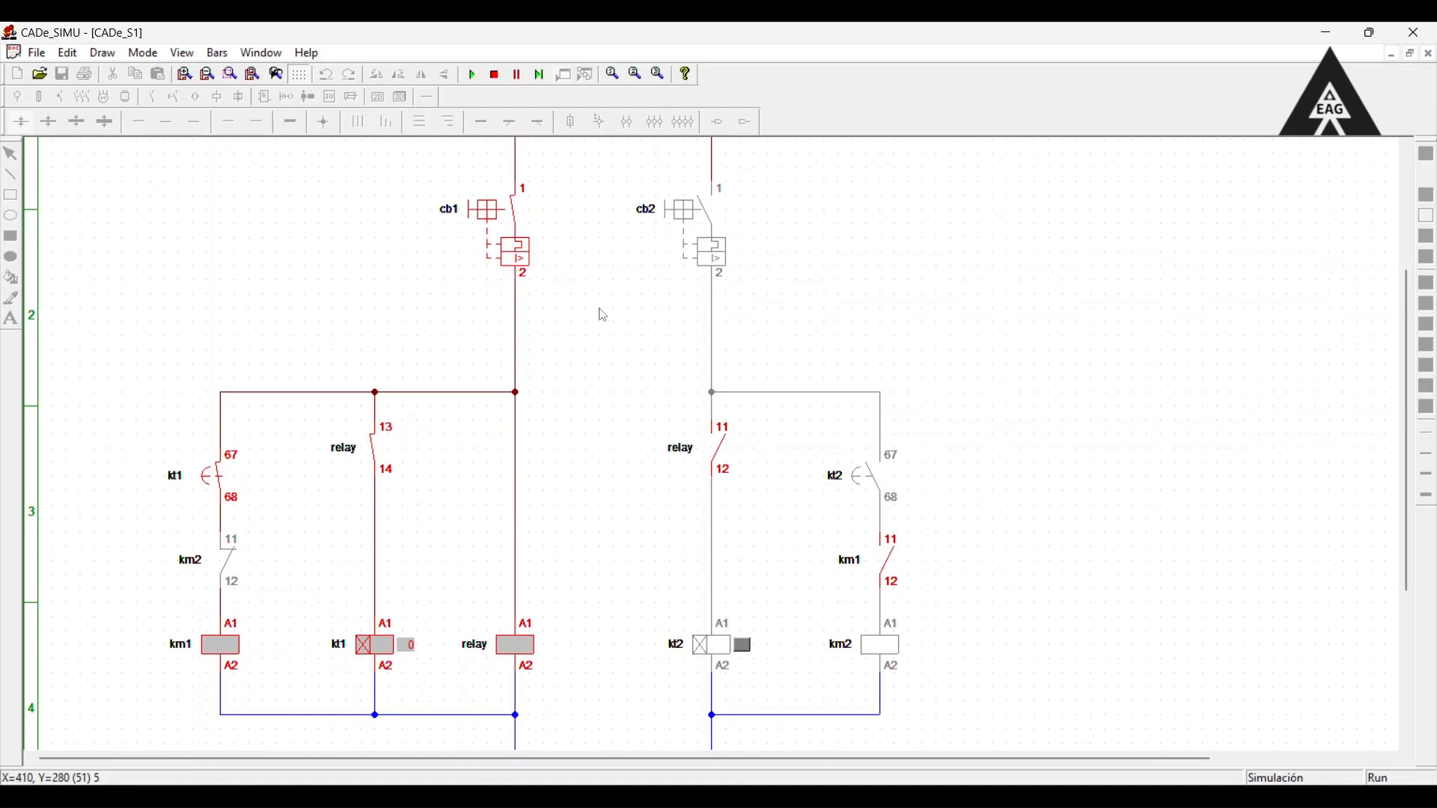
pyautogui.moveTo(531, 290)
pyautogui.mouseDown()
pyautogui.moveTo(602, 274)
pyautogui.moveTo(676, 211)
pyautogui.moveTo(669, 225)
pyautogui.mouseUp()
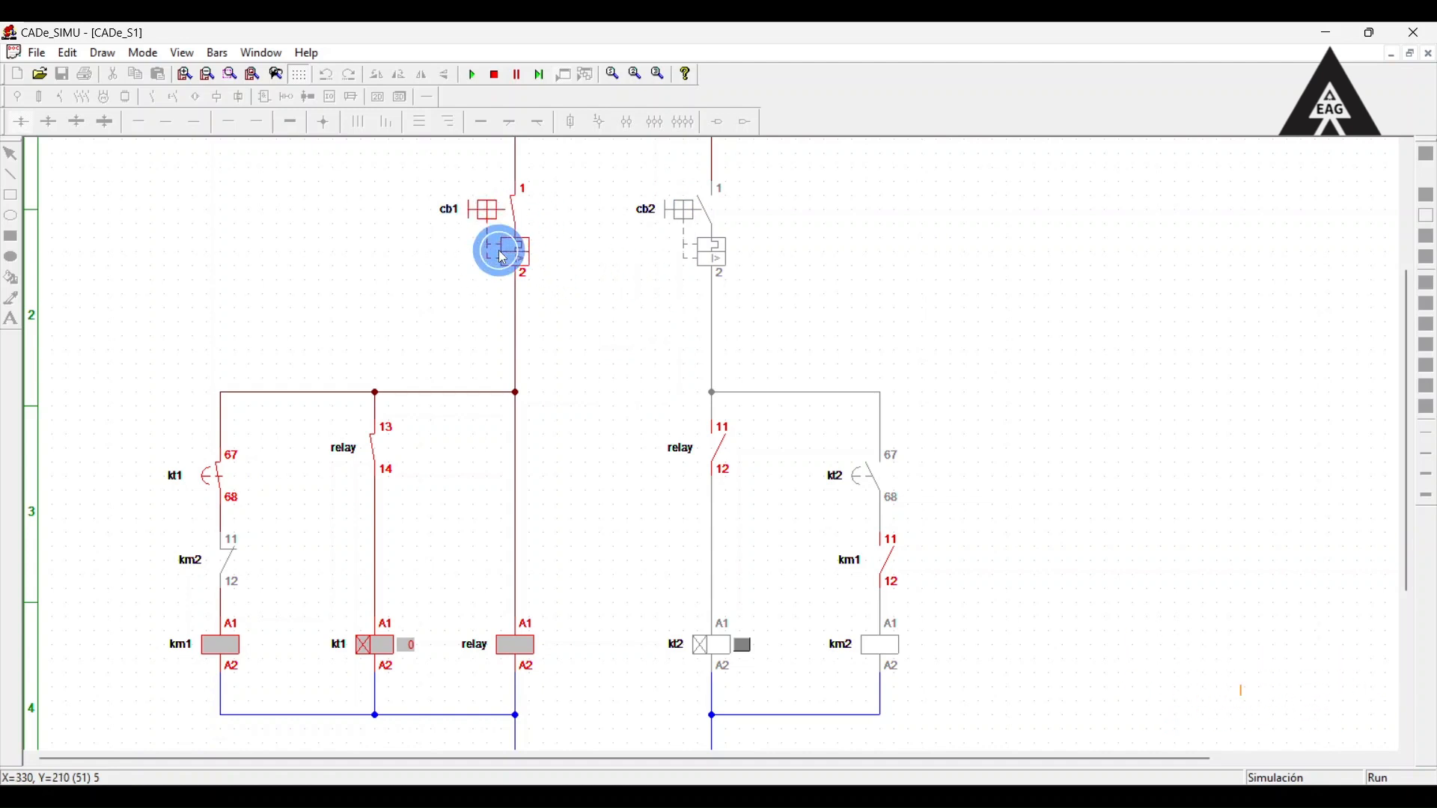
# Open breaker cb1 and close breaker cb2 to simulate a grid failure with the generator supplying.
pyautogui.click(476, 217)
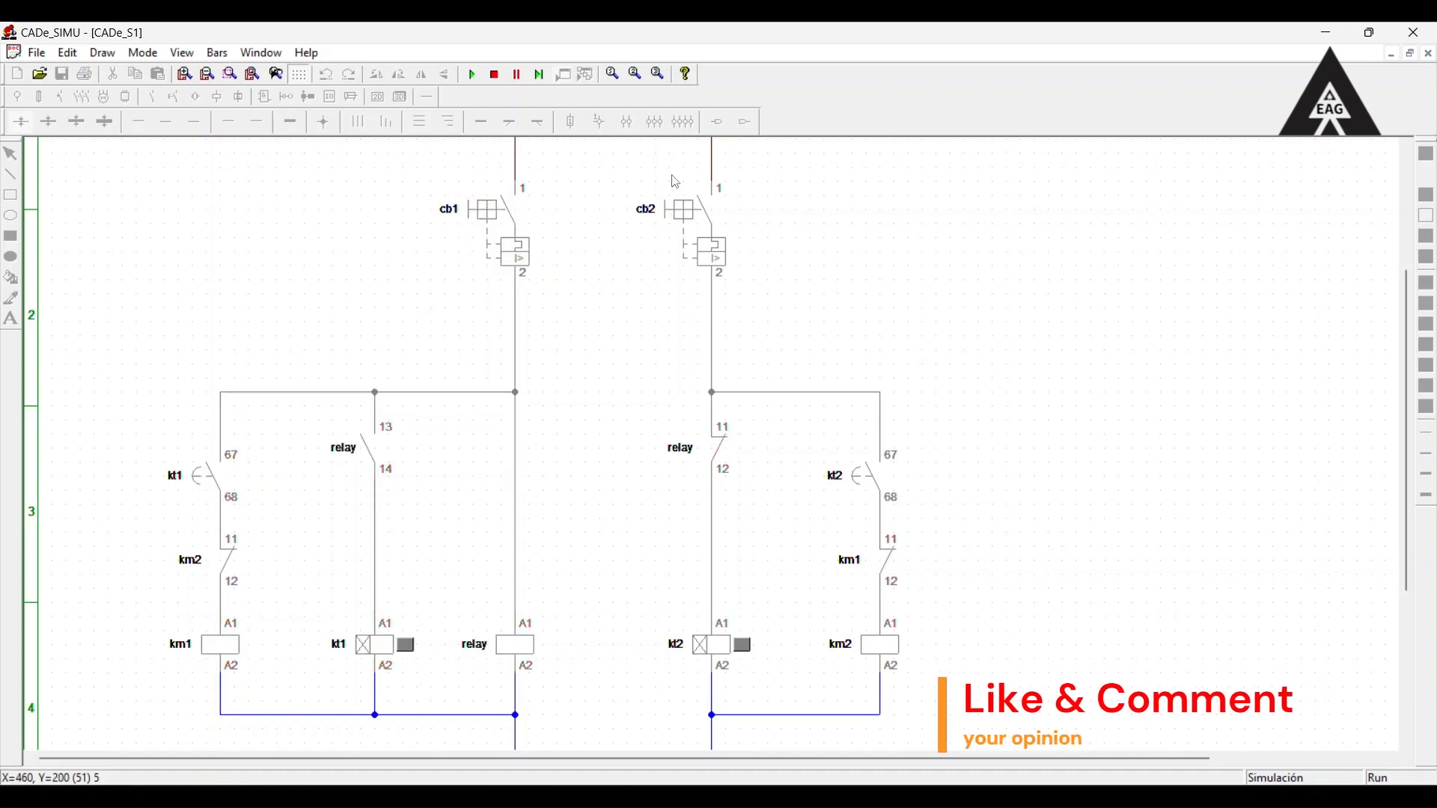
pyautogui.click(670, 217)
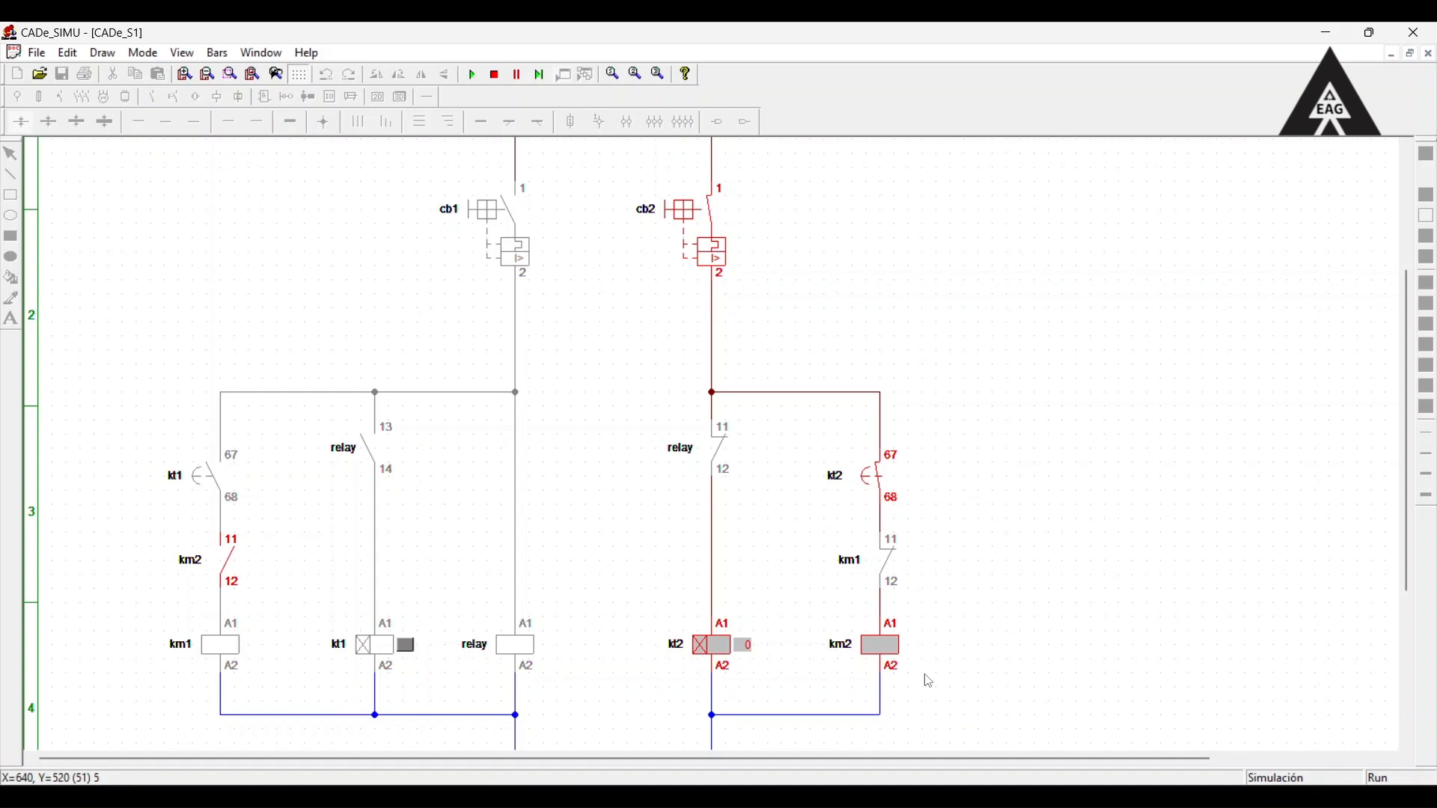
pyautogui.scroll(-1, 887, 625)
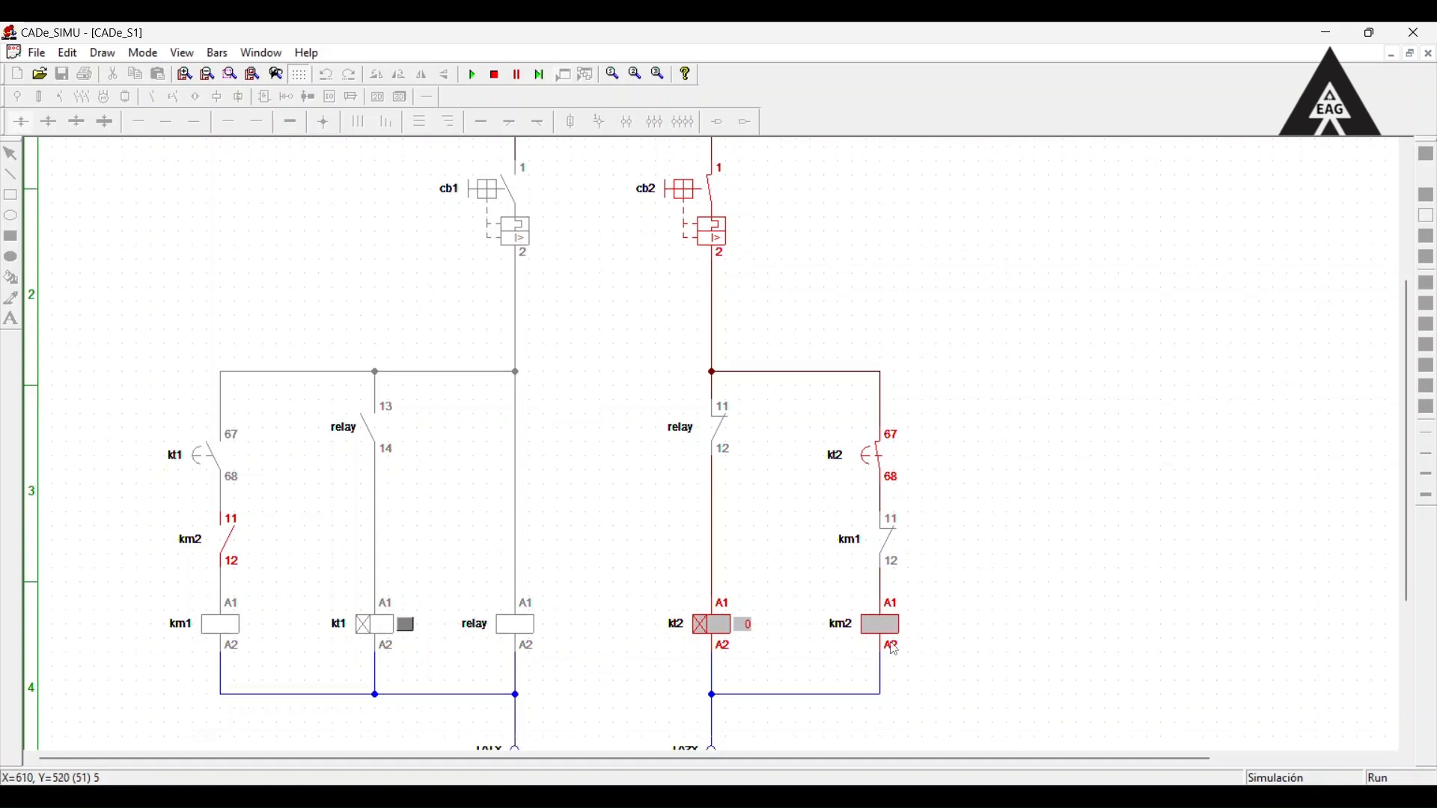
pyautogui.scroll(-1, 565, 494)
# Close breaker cb1 again with cb2 still closed to simulate the grid returning while the generator is running.
pyautogui.scroll(1, 619, 471)
pyautogui.scroll(1, 532, 405)
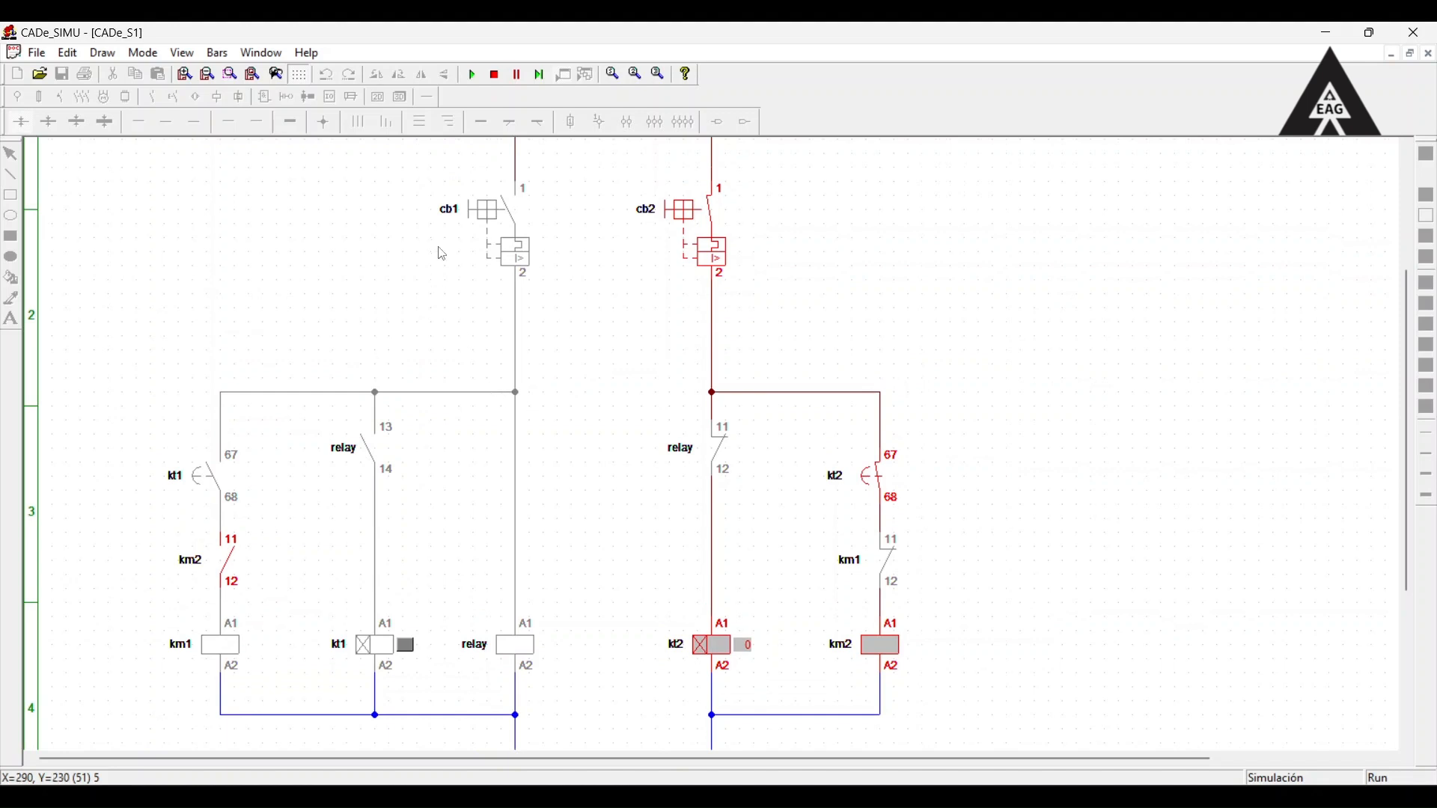
pyautogui.click(475, 219)
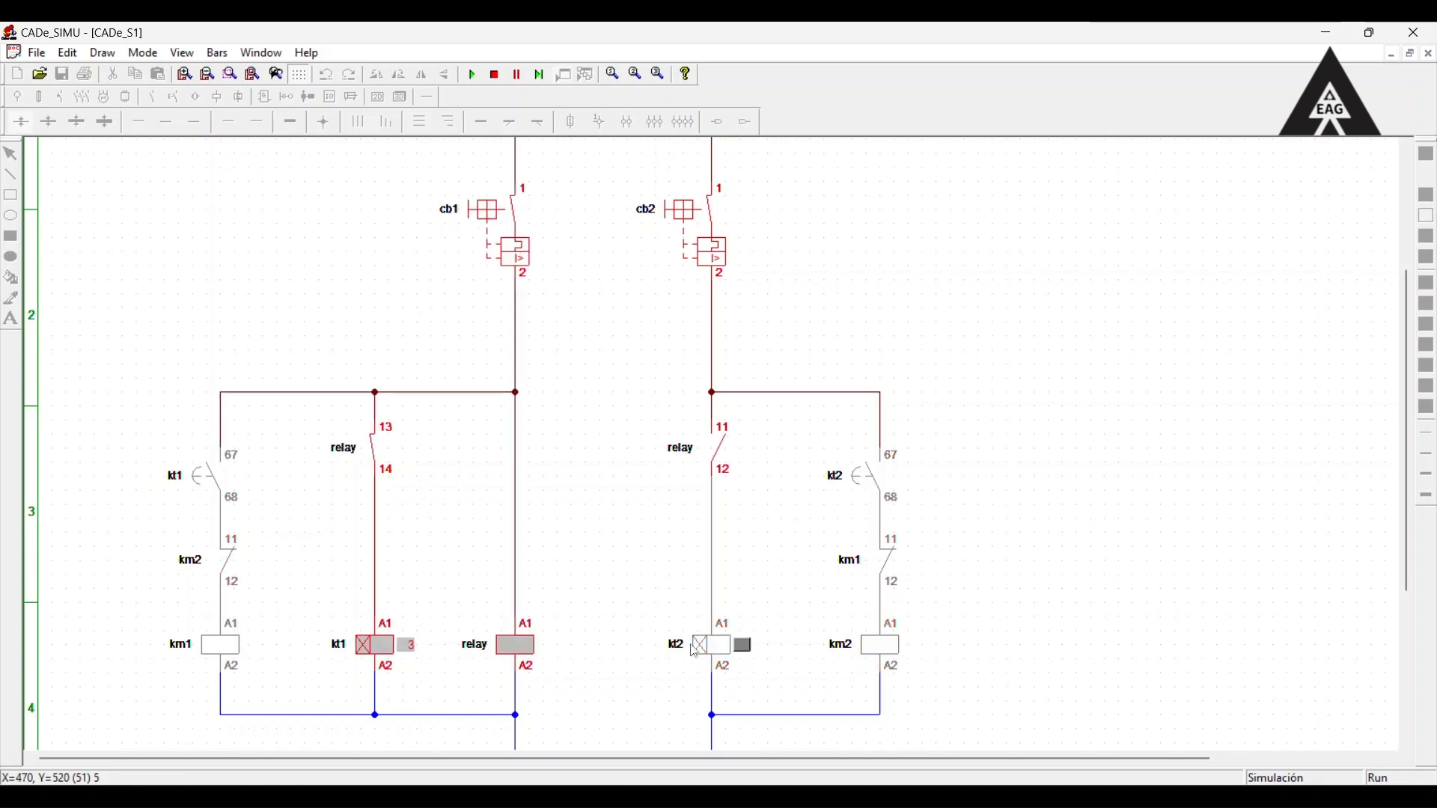